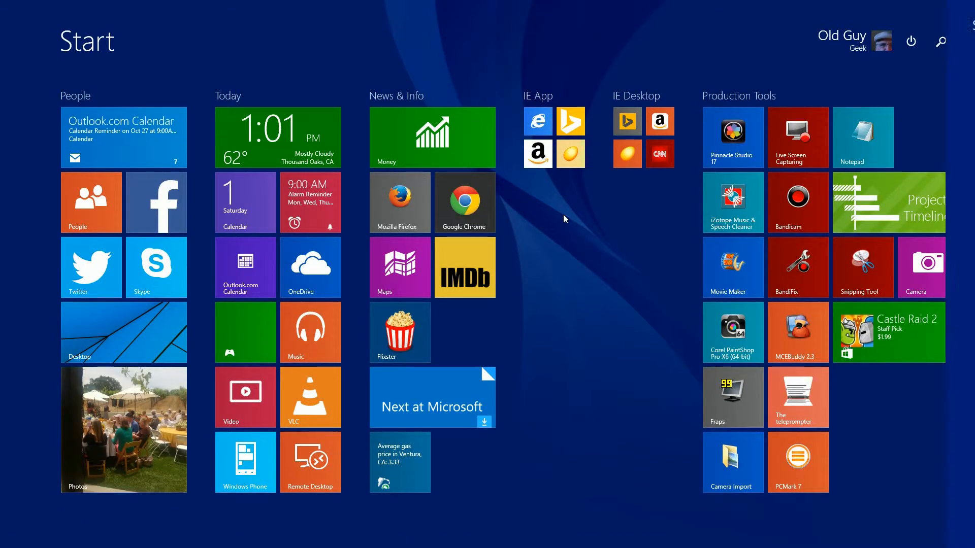
# Open the Windows Store and search it for "3d".
pyautogui.write('store')
pyautogui.press('Return')
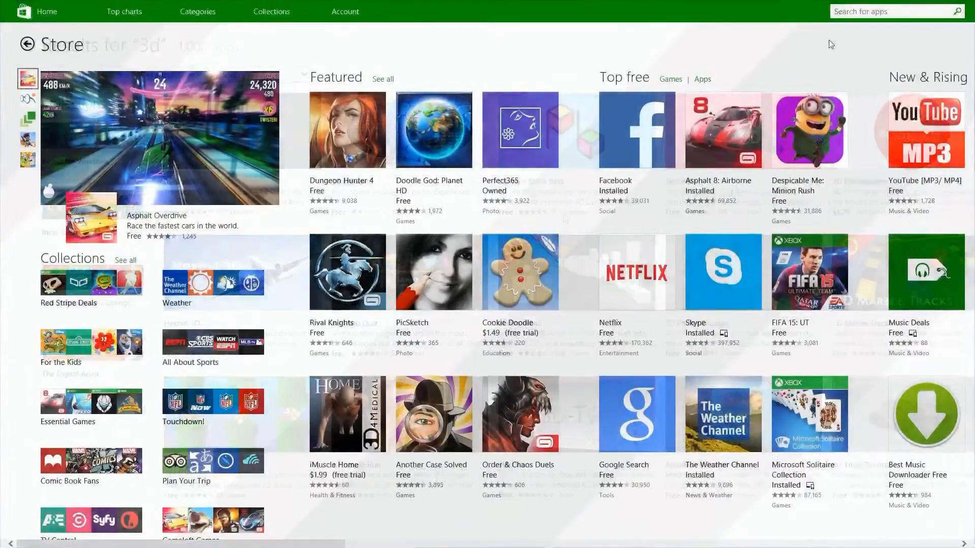
pyautogui.click(843, 12)
pyautogui.write('3')
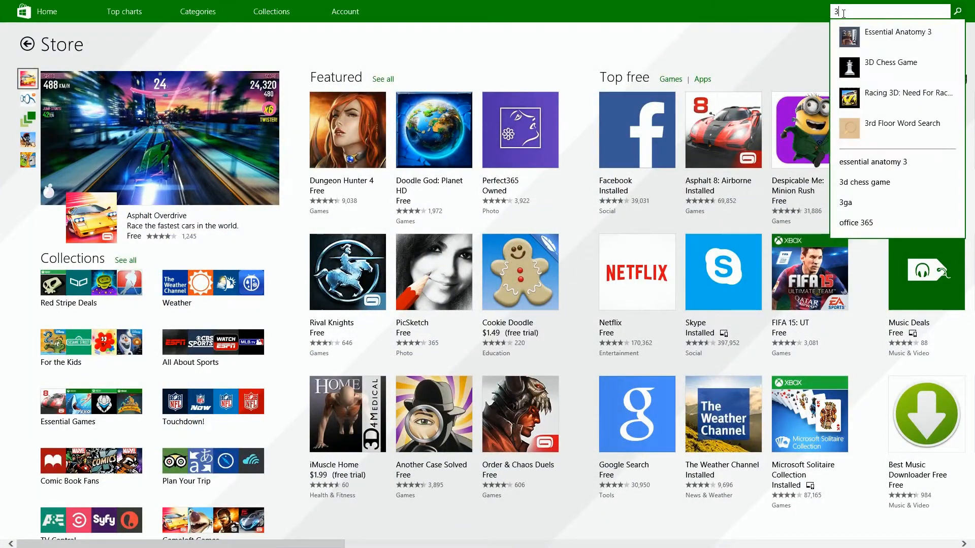
pyautogui.write('d')
pyautogui.press('Return')
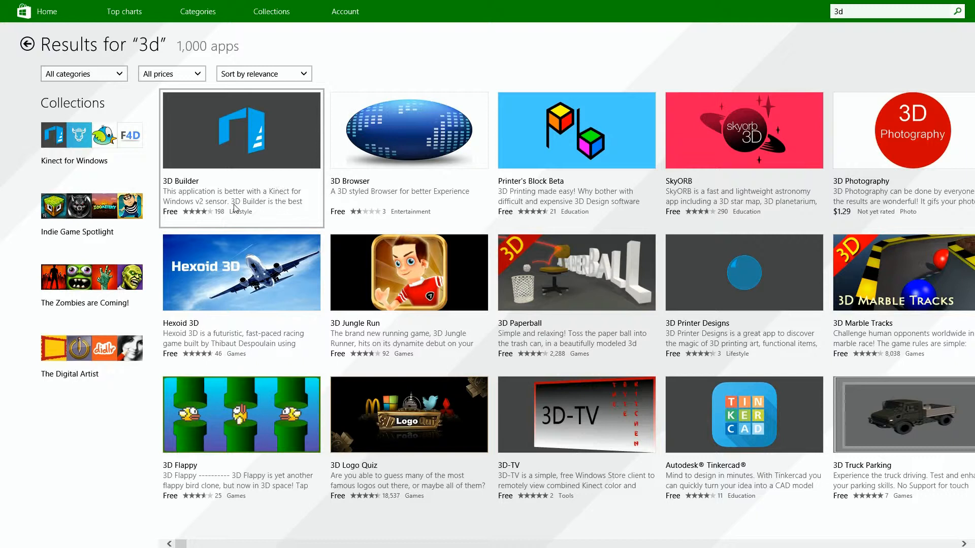
# Install the free 3D Builder app and its related app 3D Printer Designs, and dismiss the install notification.
pyautogui.click(245, 144)
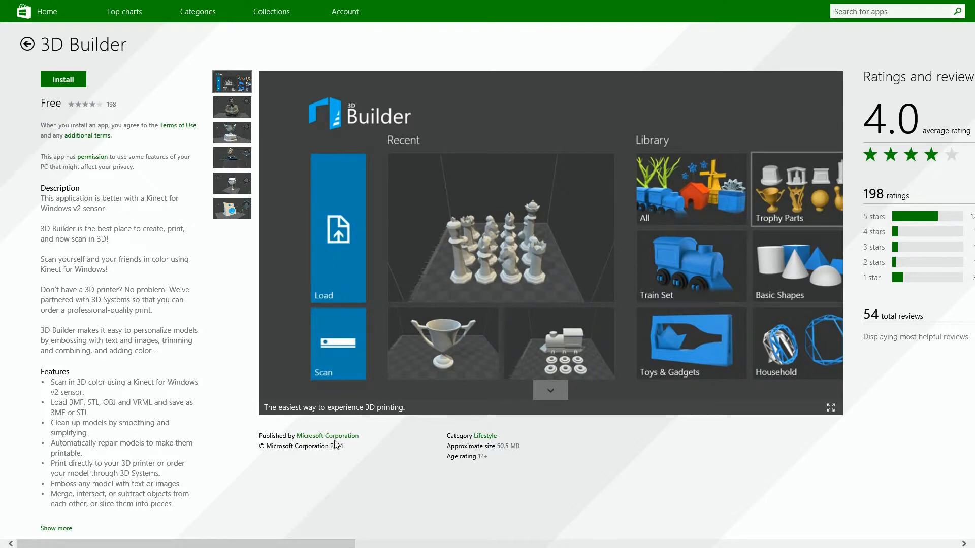
pyautogui.click(74, 83)
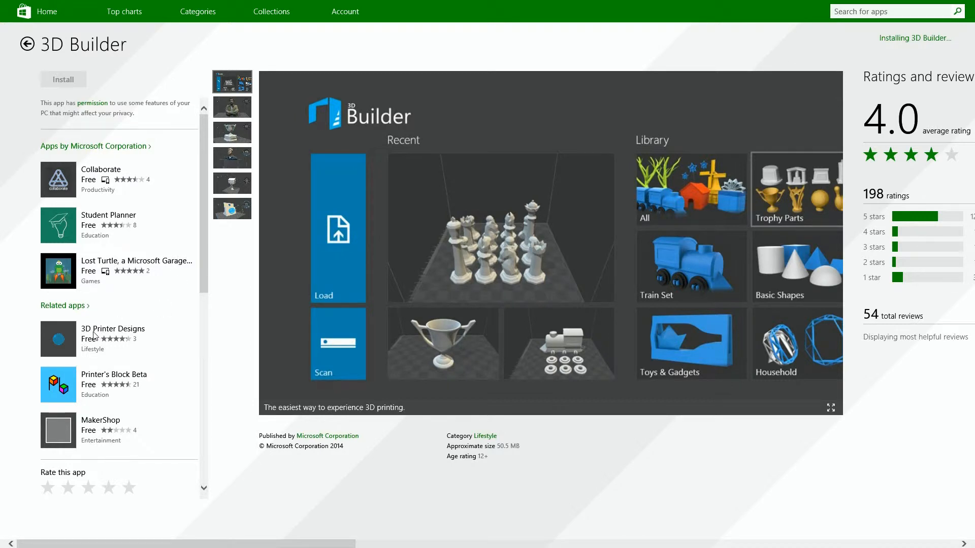
pyautogui.click(75, 339)
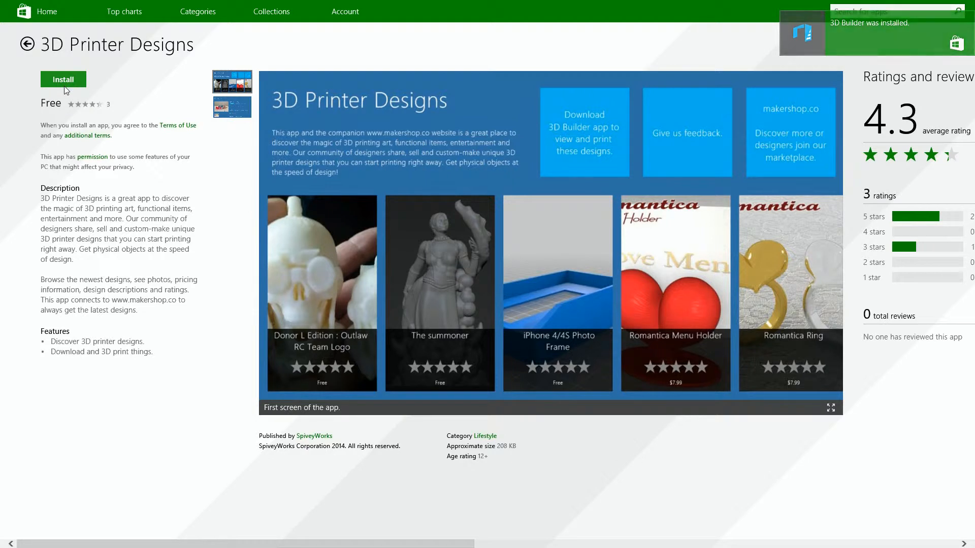
pyautogui.click(65, 89)
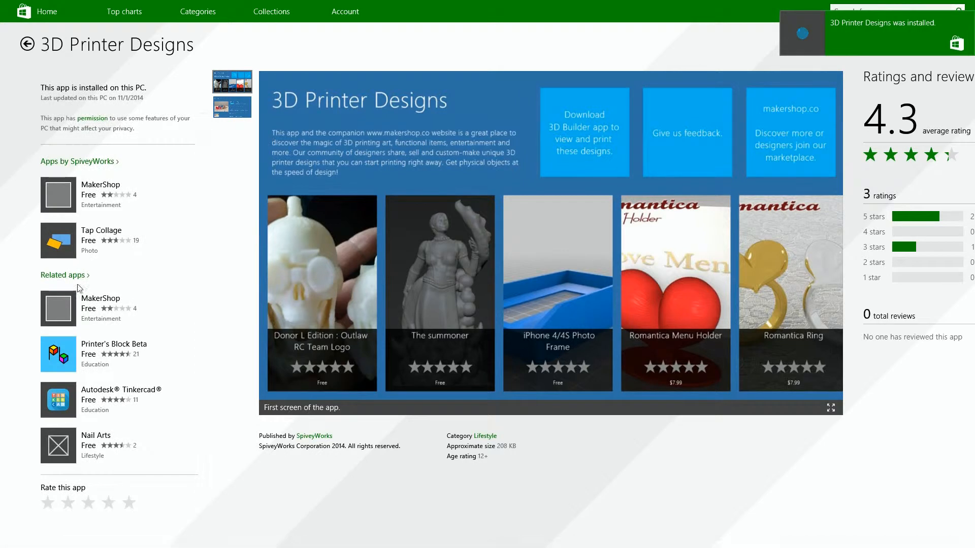
pyautogui.click(967, 19)
# Search the store for "3d printing" and install the free MakerBot Thingiverse app.
pyautogui.click(887, 10)
pyautogui.write('3d')
pyautogui.press('Return')
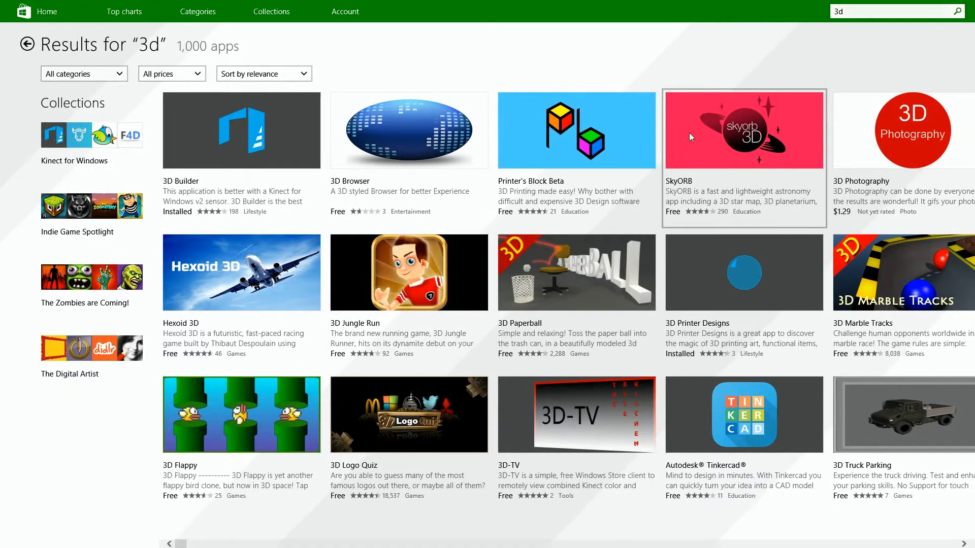
pyautogui.click(891, 13)
pyautogui.write('print')
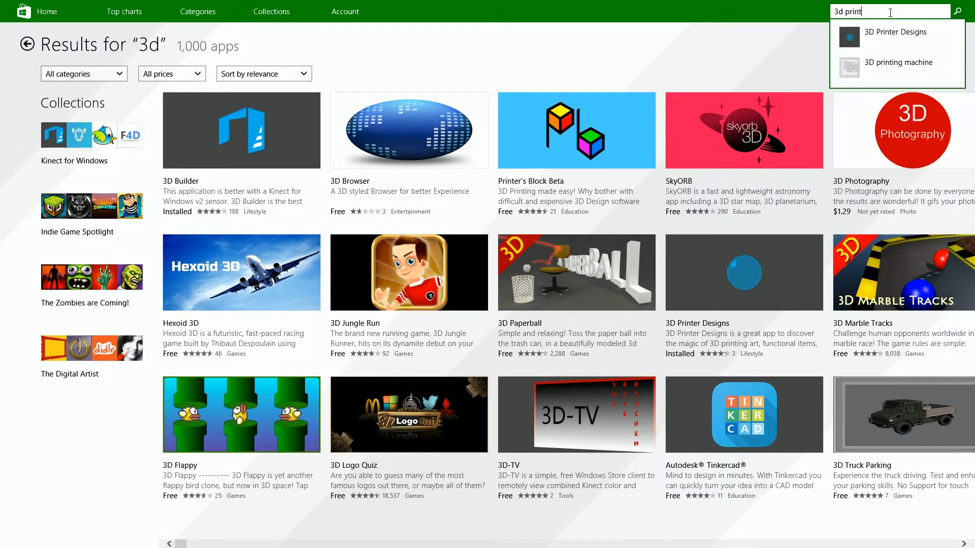
pyautogui.write('ing')
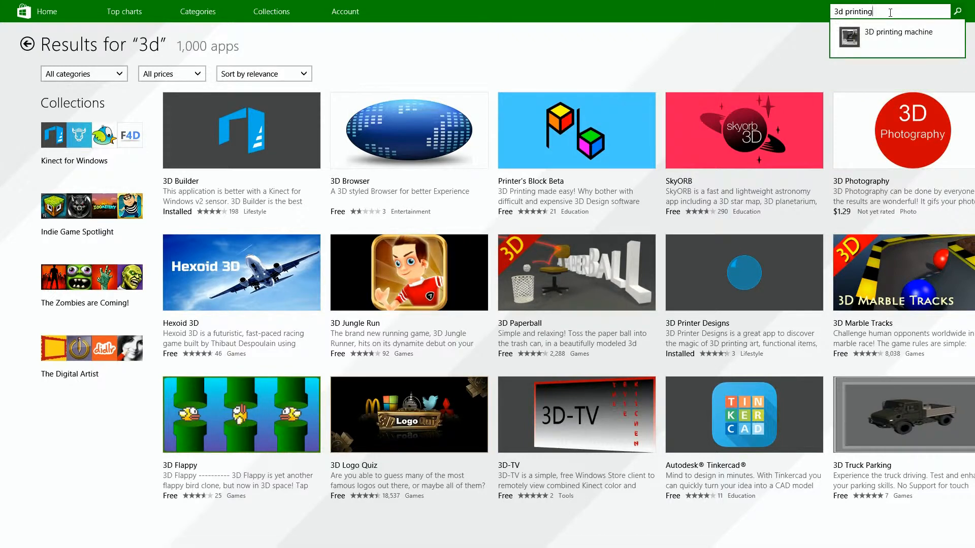
pyautogui.press('Return')
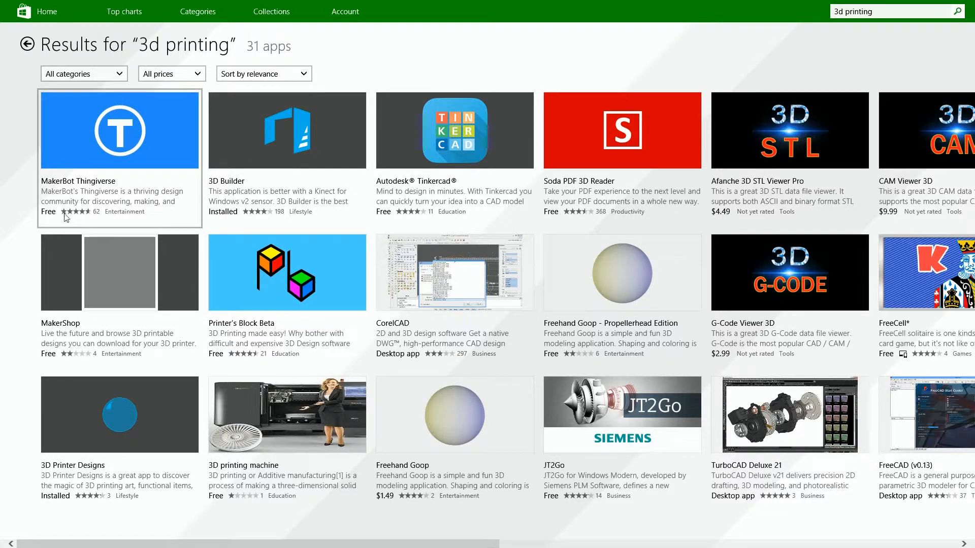
pyautogui.click(121, 151)
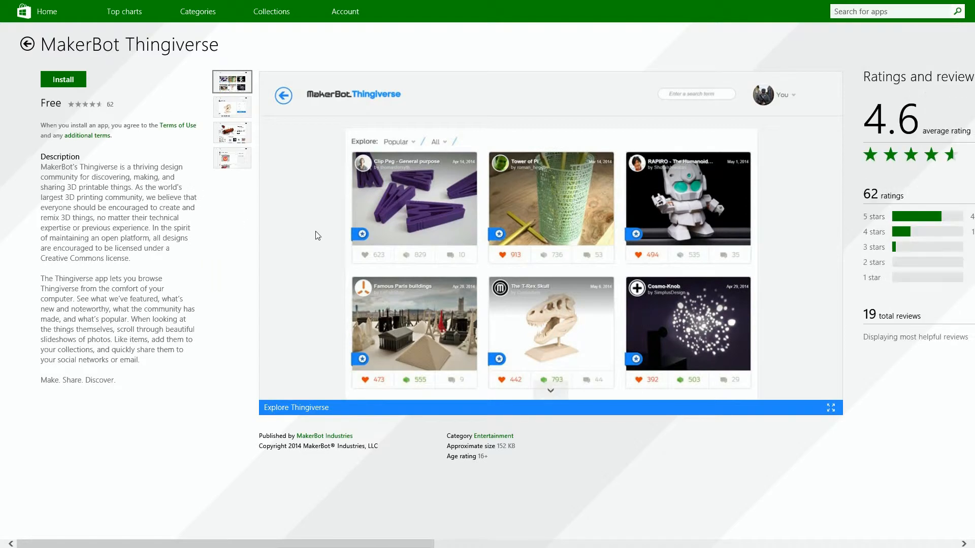
pyautogui.click(63, 80)
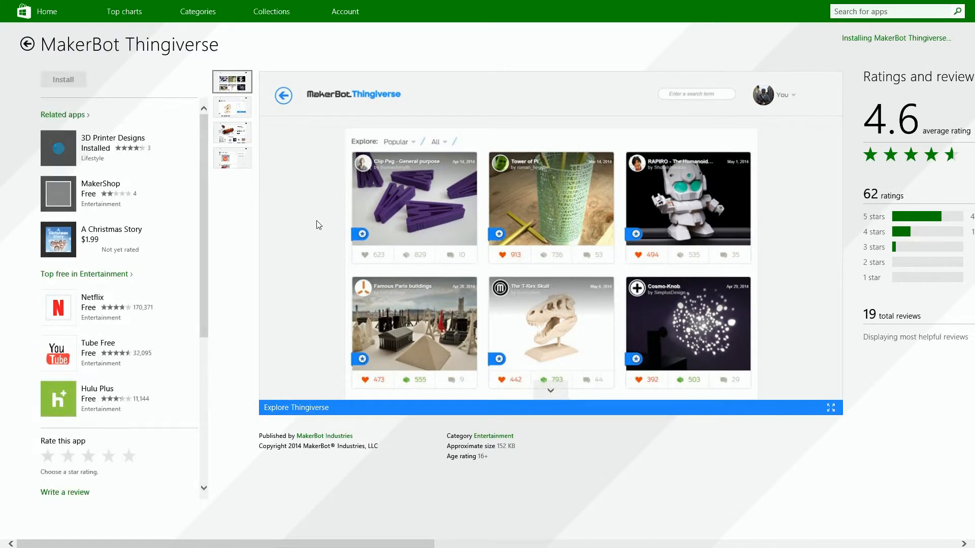
# Switch to 3D Builder and load the Nokia 928 phone stand from the full object library.
pyautogui.press('super')
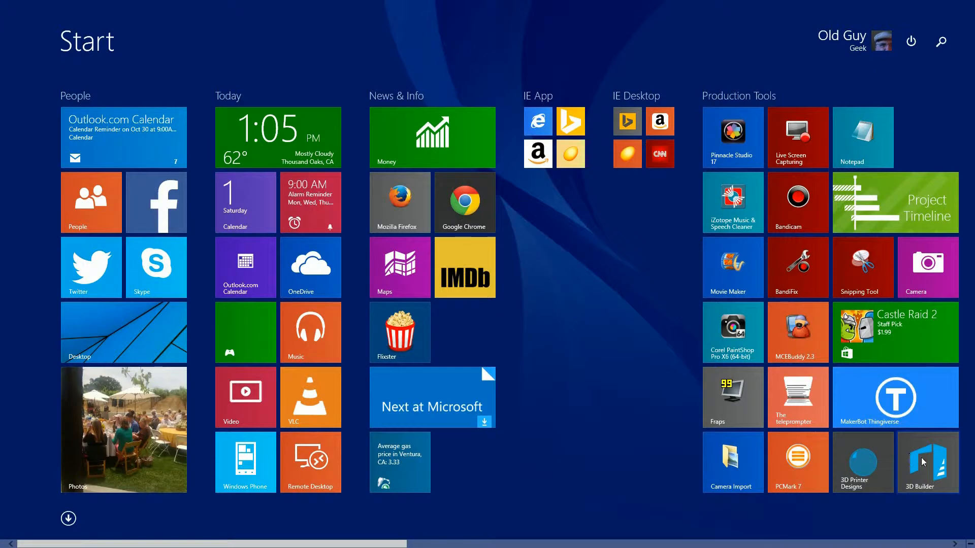
pyautogui.click(942, 466)
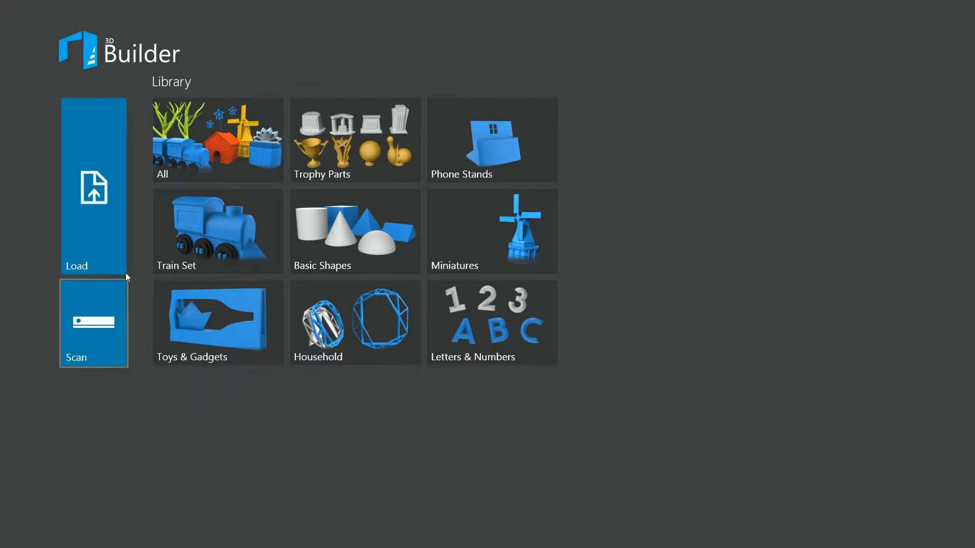
pyautogui.click(238, 152)
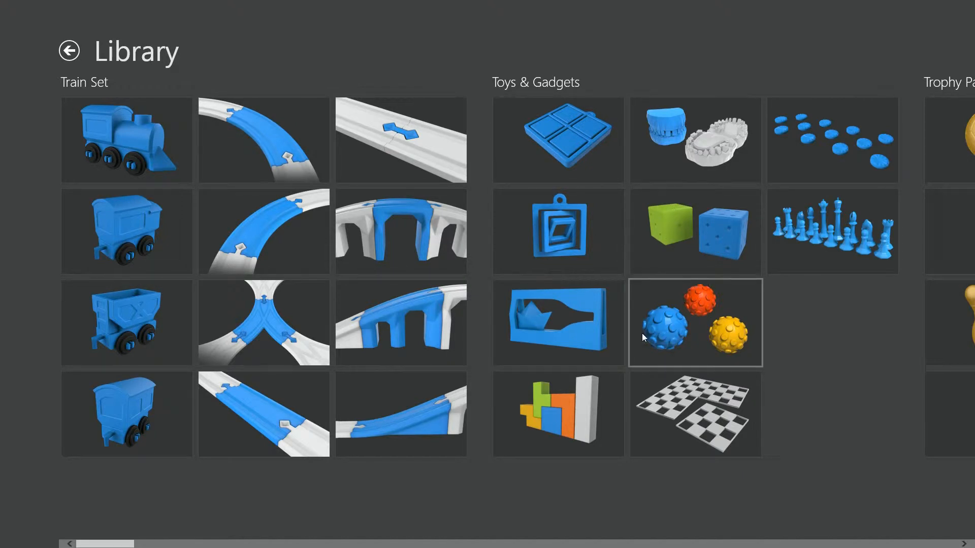
pyautogui.click(634, 546)
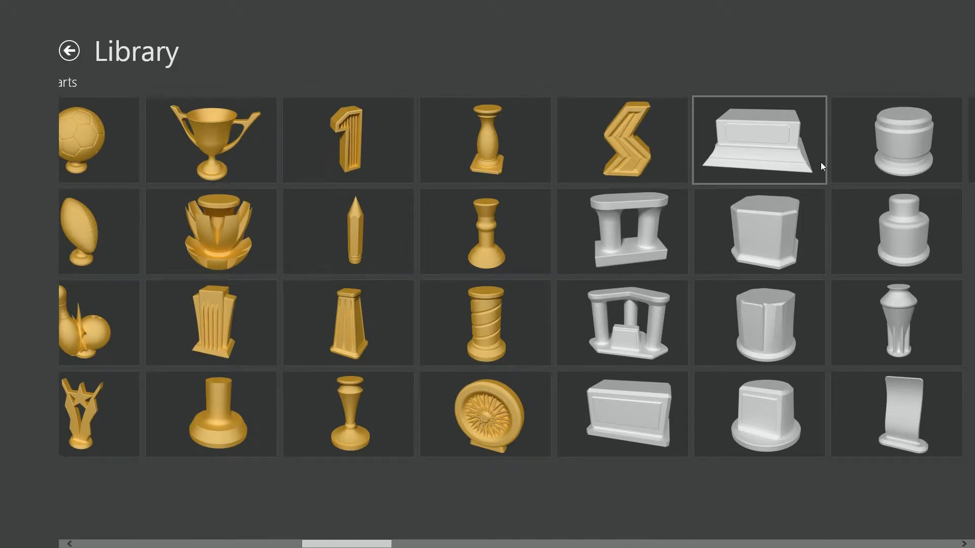
pyautogui.moveTo(349, 544); pyautogui.dragTo(516, 547)
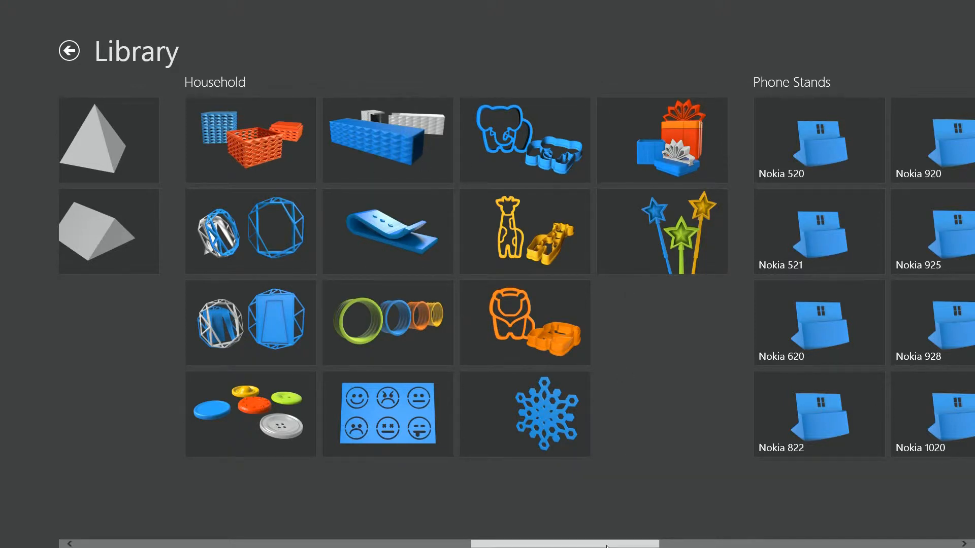
pyautogui.scroll(-3, 609, 540)
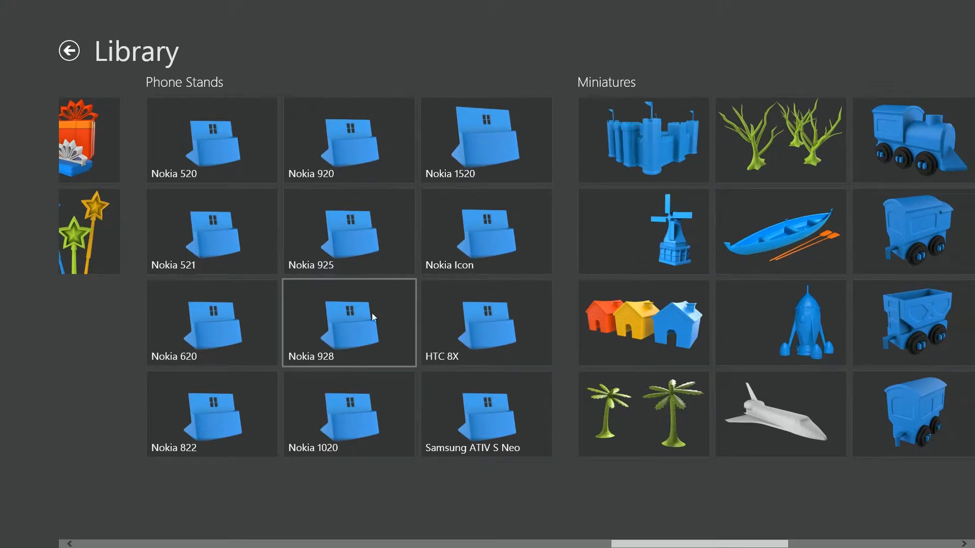
pyautogui.click(356, 344)
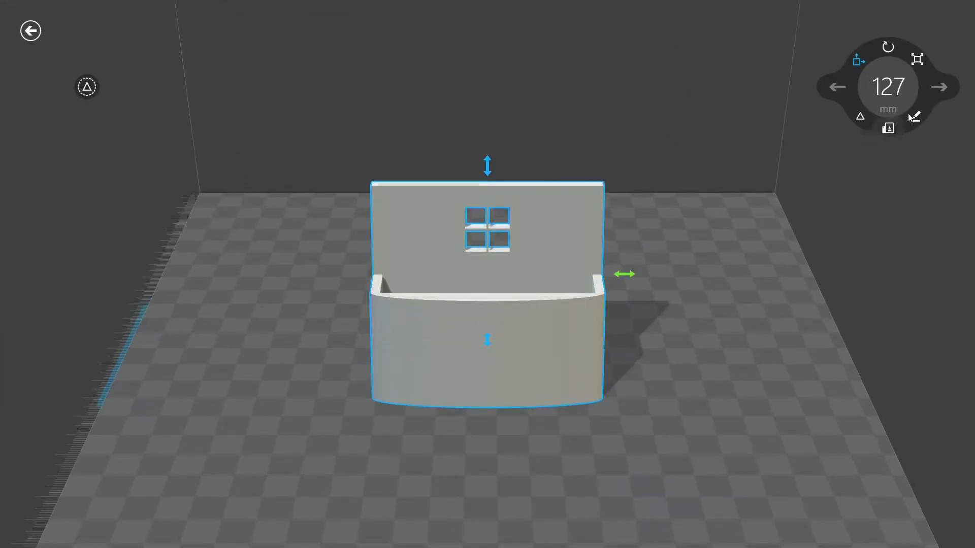
pyautogui.moveTo(533, 316); pyautogui.dragTo(681, 291, button='right')
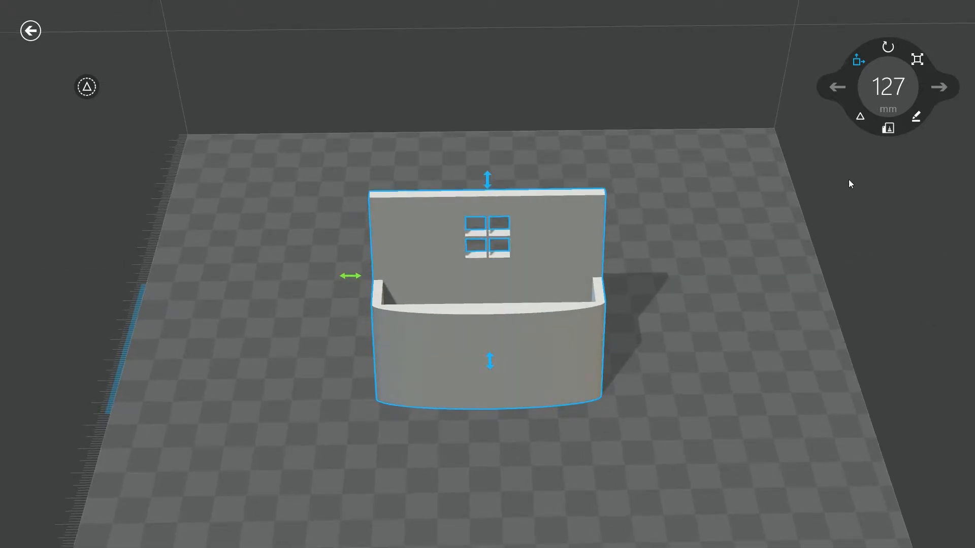
pyautogui.click(857, 62)
pyautogui.click(86, 87)
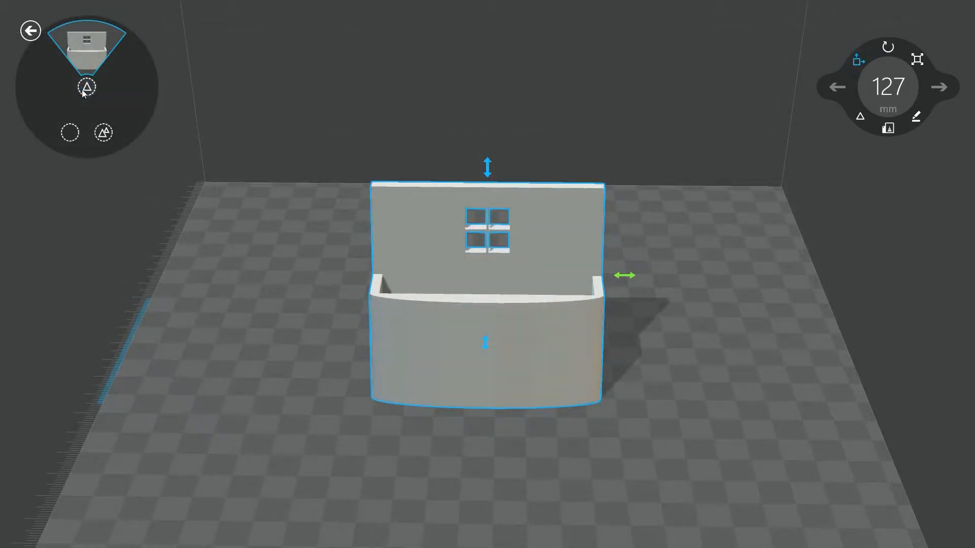
pyautogui.click(84, 89)
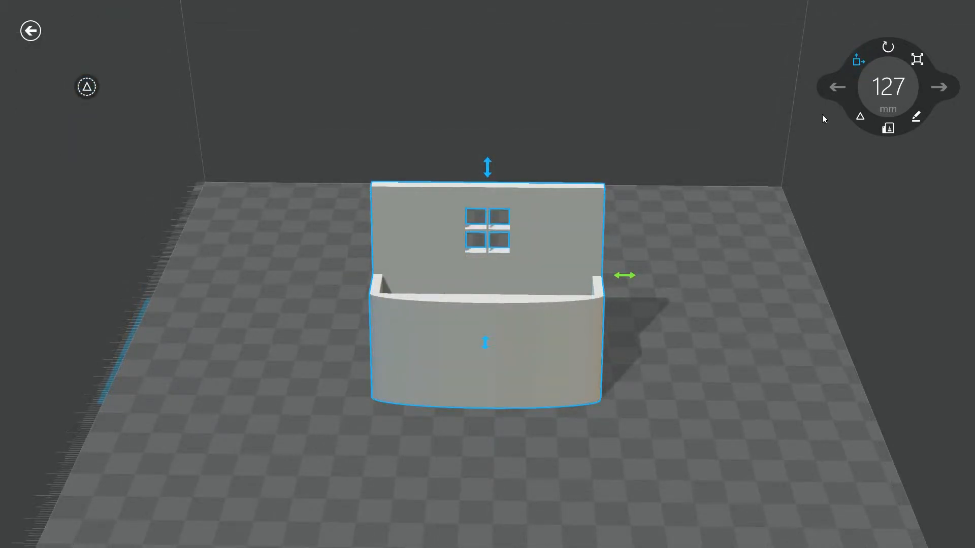
pyautogui.click(864, 119)
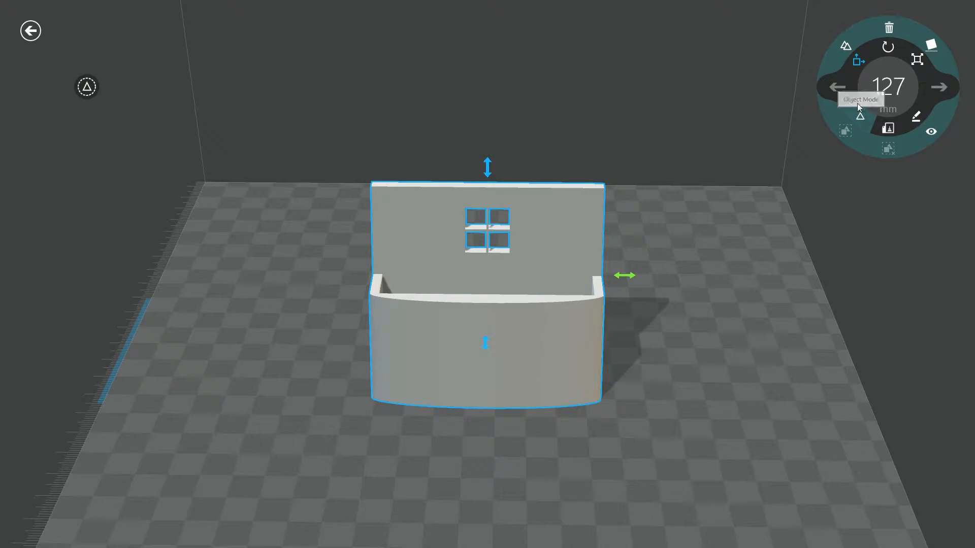
pyautogui.click(889, 130)
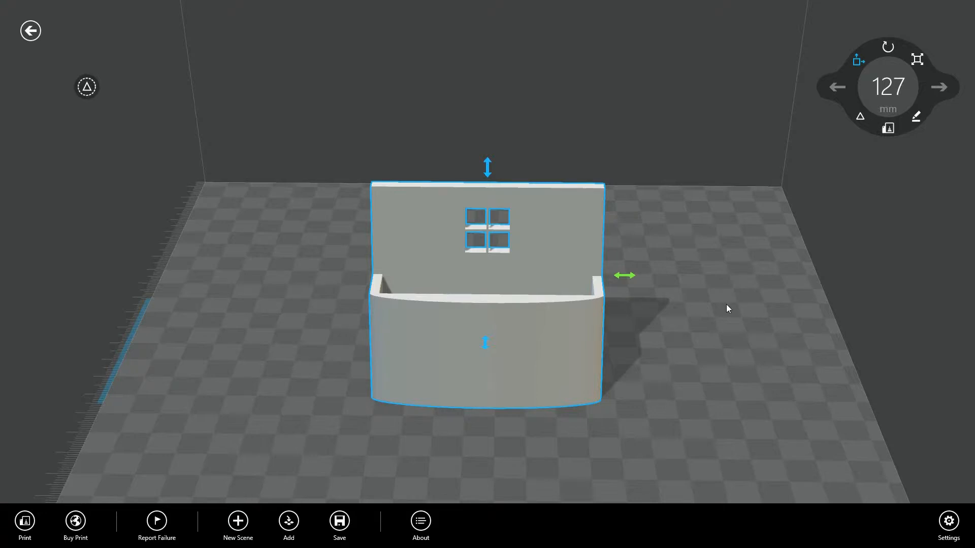
pyautogui.click(888, 128)
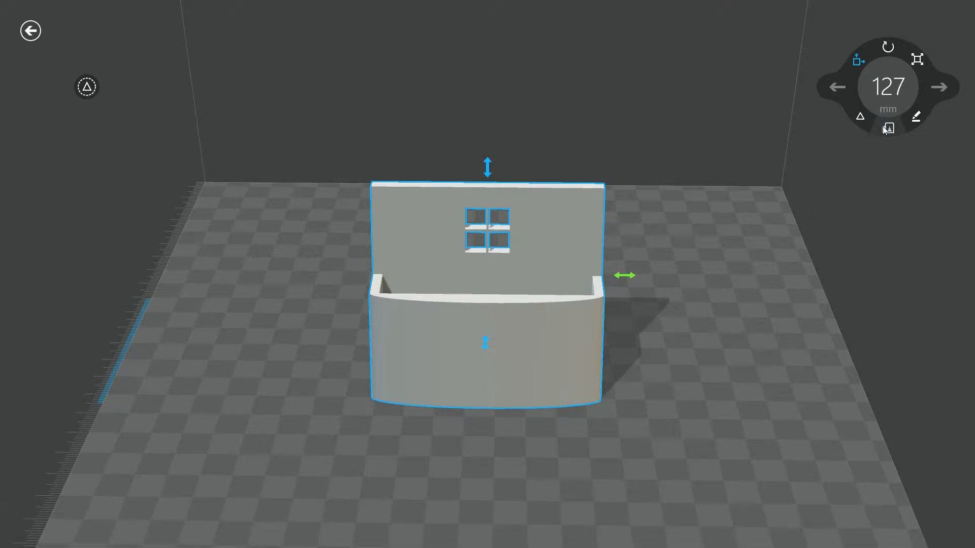
# Start a contour emboss on the front of the phone stand and set its text to "OGG Phone".
pyautogui.click(916, 118)
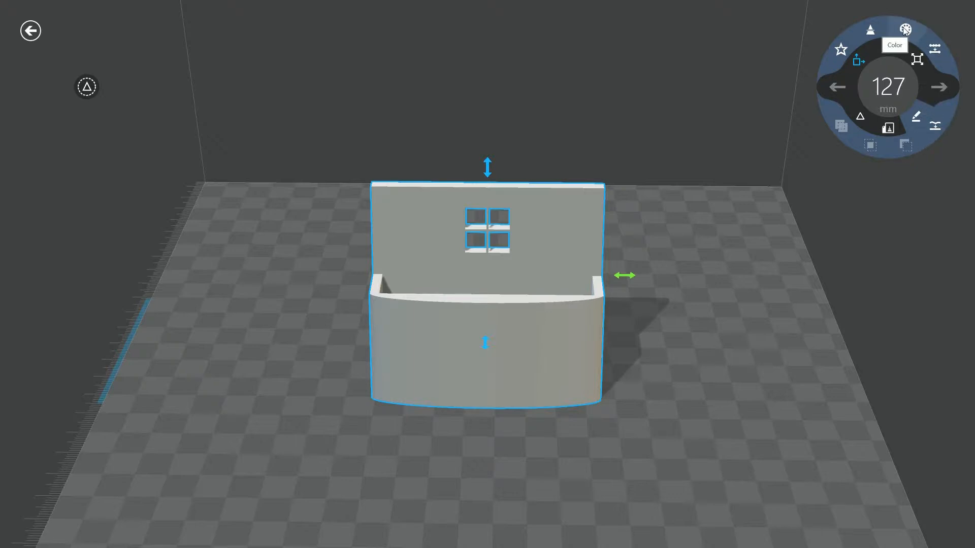
pyautogui.click(841, 50)
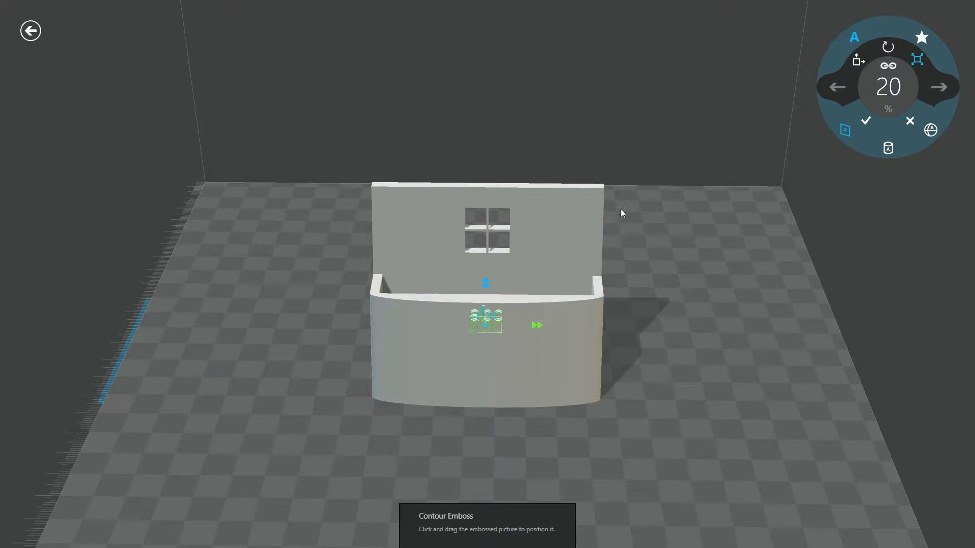
pyautogui.click(480, 329)
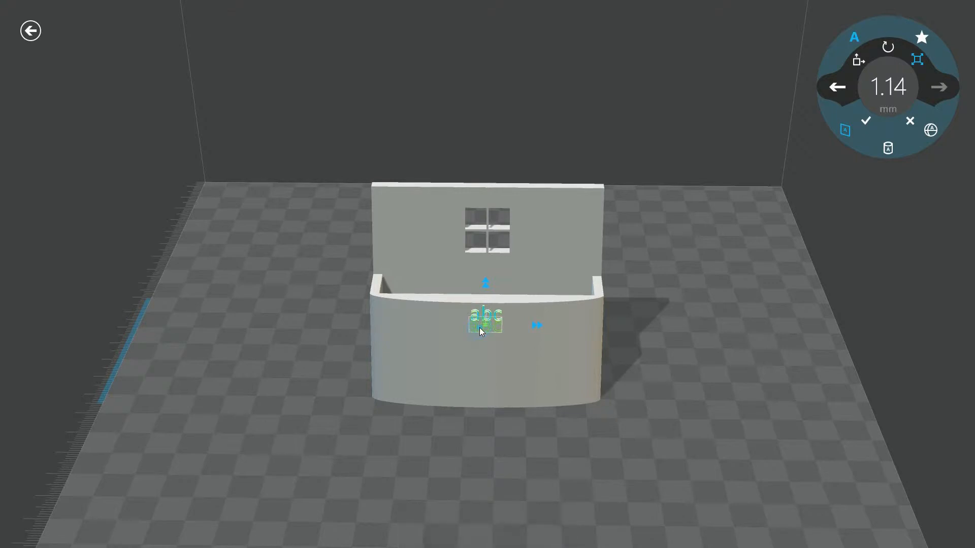
pyautogui.click(855, 36)
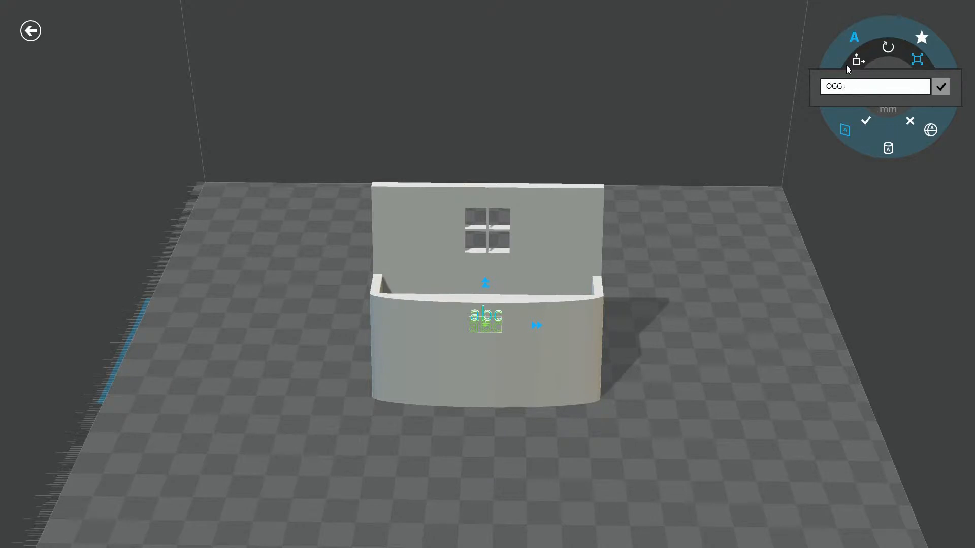
pyautogui.press('Return')
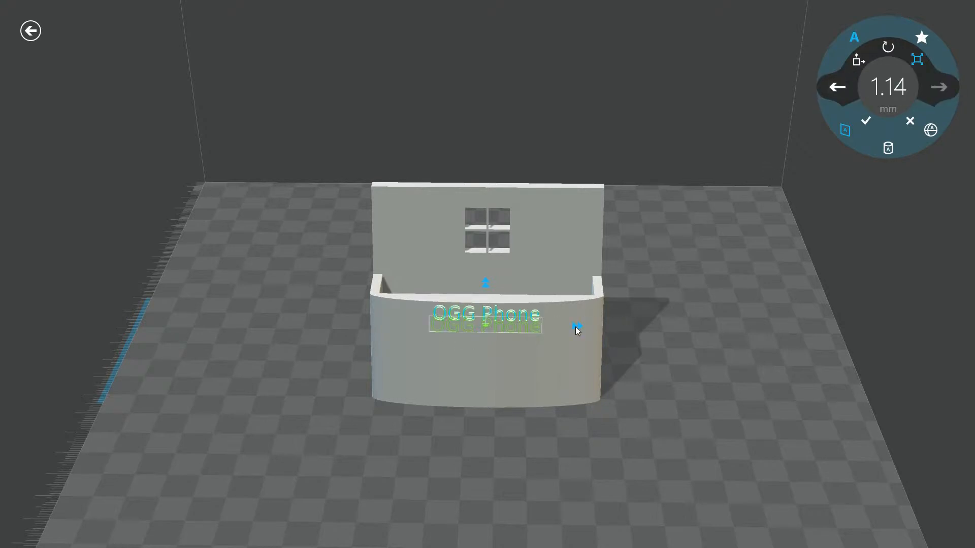
# Try rotating the embossed text slightly, and reset its rotation to 0 degrees.
pyautogui.click(884, 49)
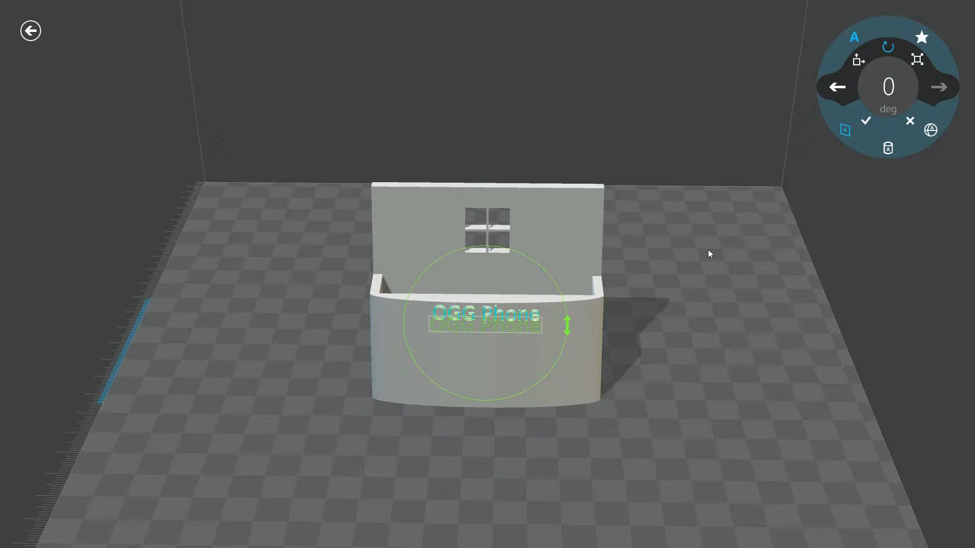
pyautogui.moveTo(569, 324); pyautogui.dragTo(547, 328)
pyautogui.click(906, 87)
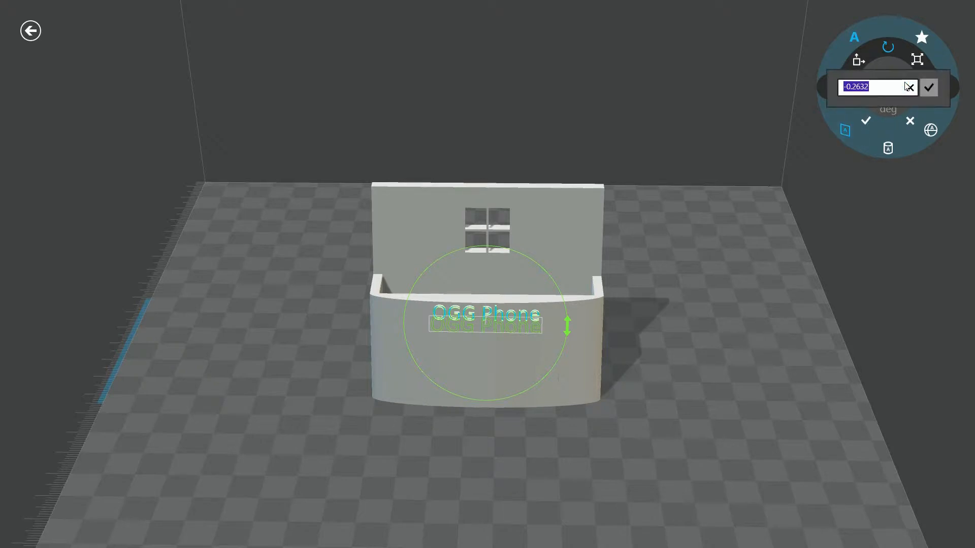
pyautogui.write('0.0')
pyautogui.press('Return')
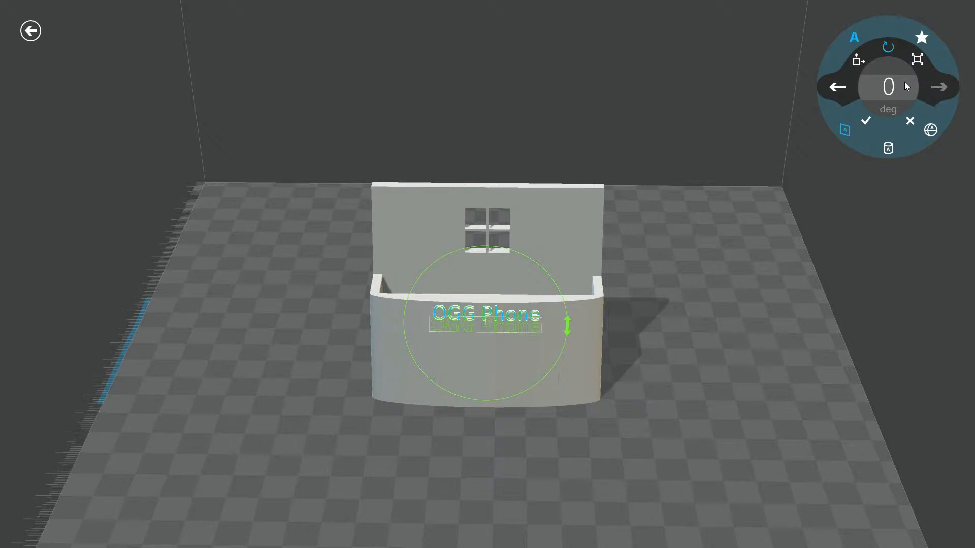
# Scale the "OGG Phone" emboss text to 40% and move it down to the middle of the stand's front face.
pyautogui.click(917, 60)
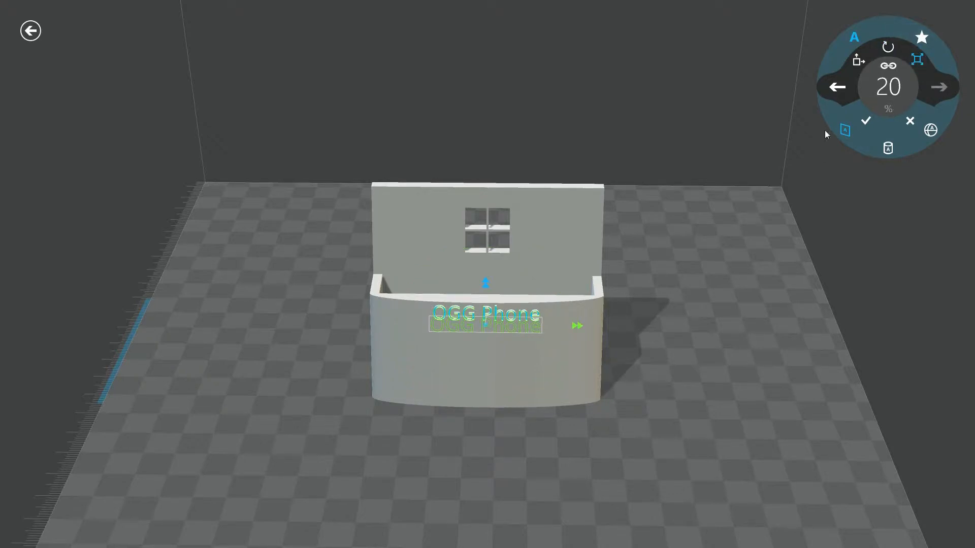
pyautogui.click(888, 87)
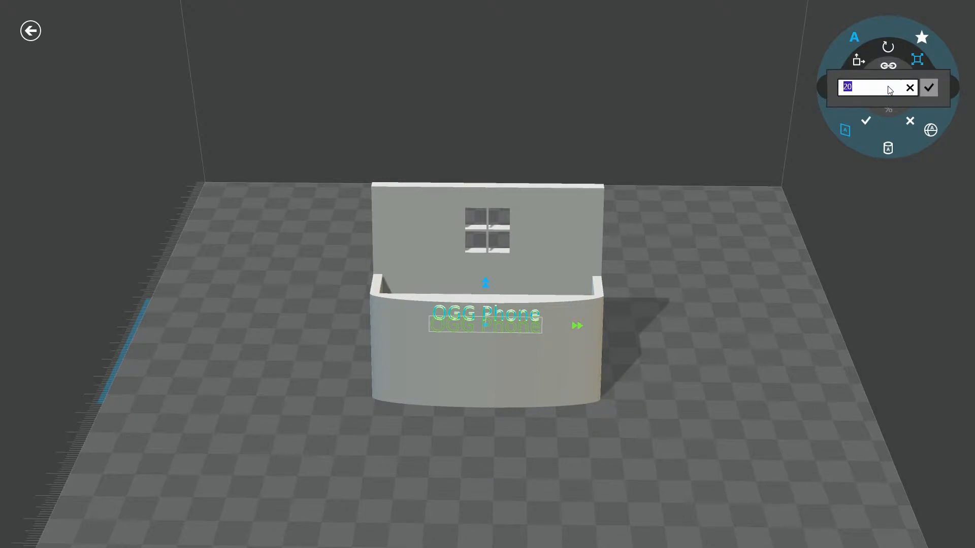
pyautogui.write('4')
pyautogui.press('Return')
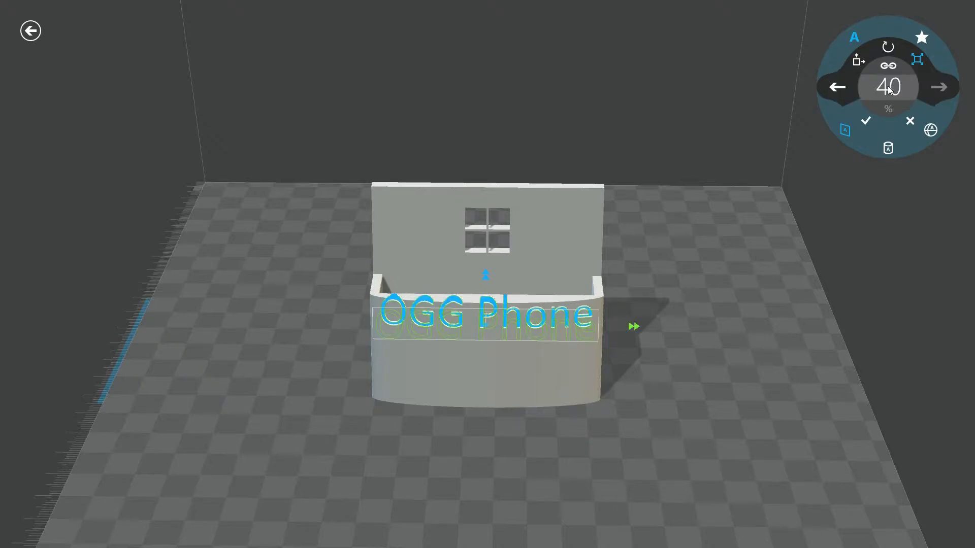
pyautogui.moveTo(499, 325); pyautogui.dragTo(502, 349)
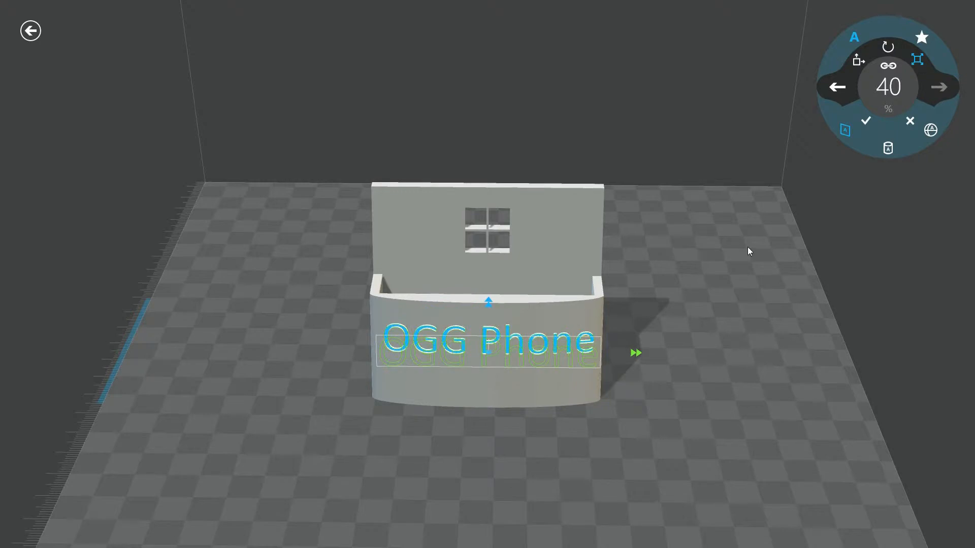
# Check the gallery of emboss shapes without picking one, and apply the text emboss to the phone stand.
pyautogui.click(922, 38)
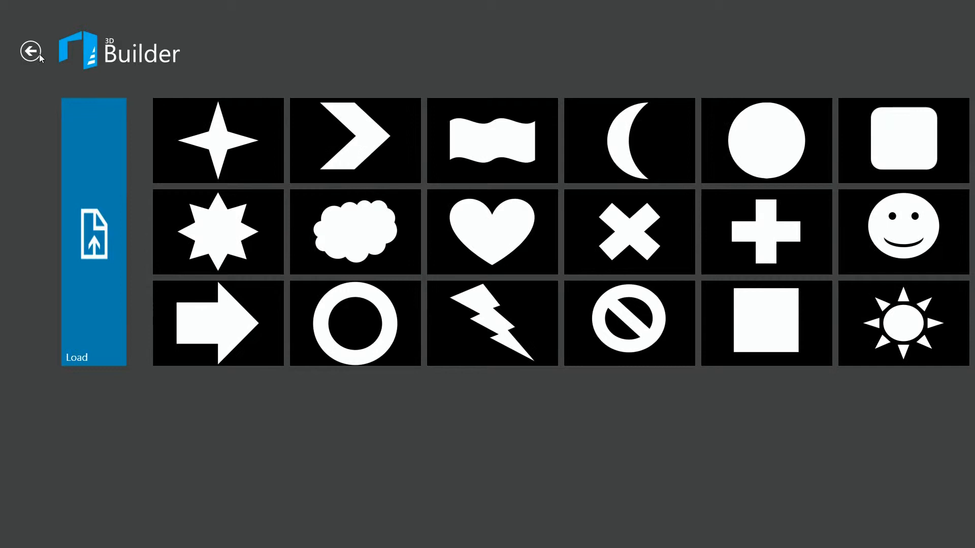
pyautogui.click(25, 53)
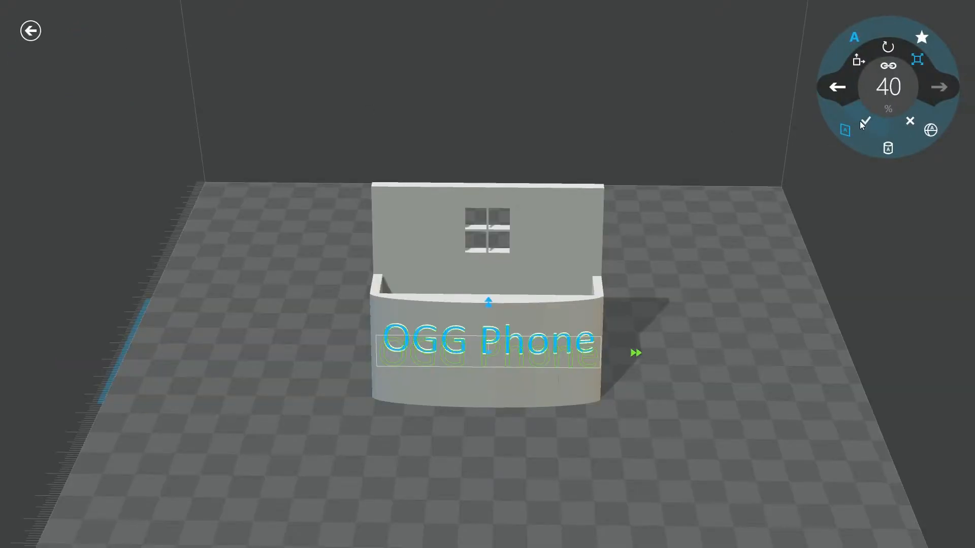
pyautogui.click(864, 122)
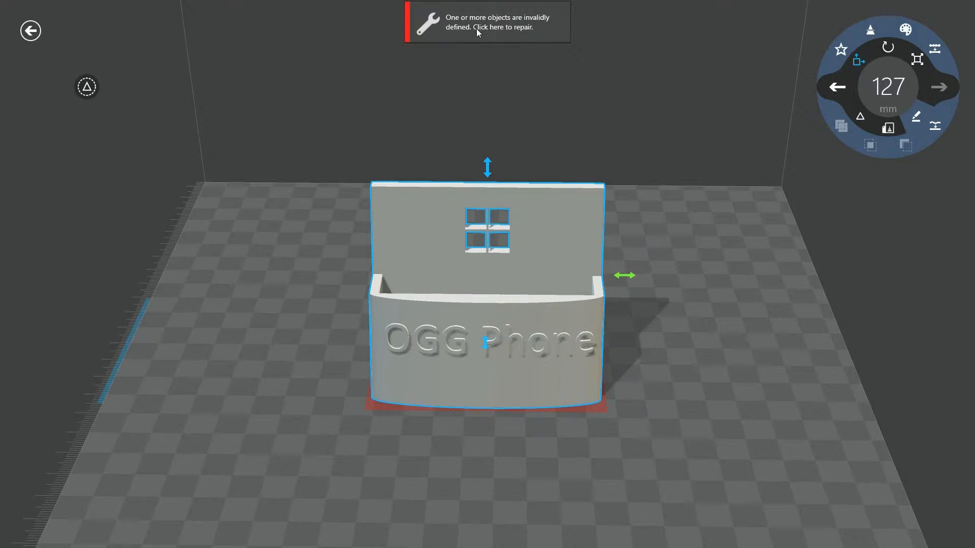
# Repair the invalid phone stand model, granting access to the email addresses and accepting the Model Repair Service terms of use.
pyautogui.click(452, 23)
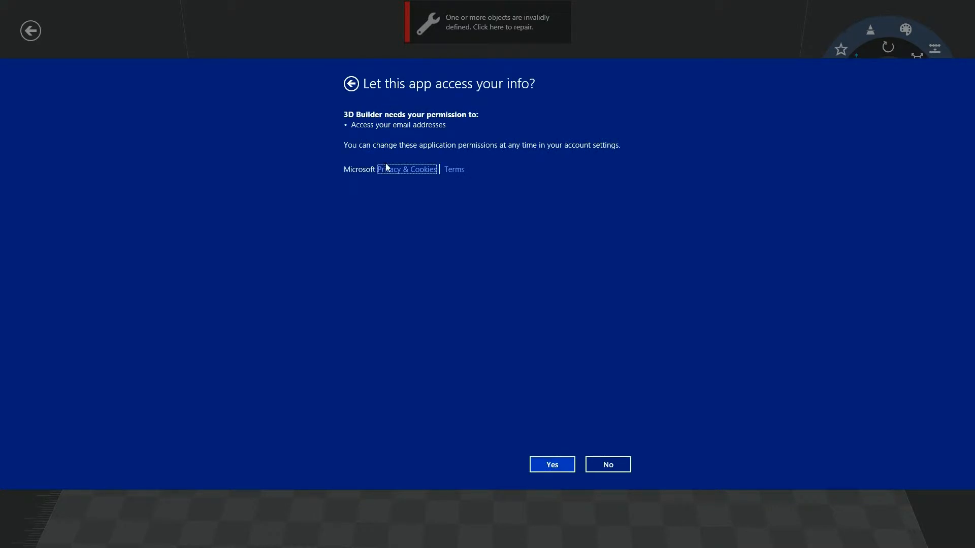
pyautogui.click(551, 463)
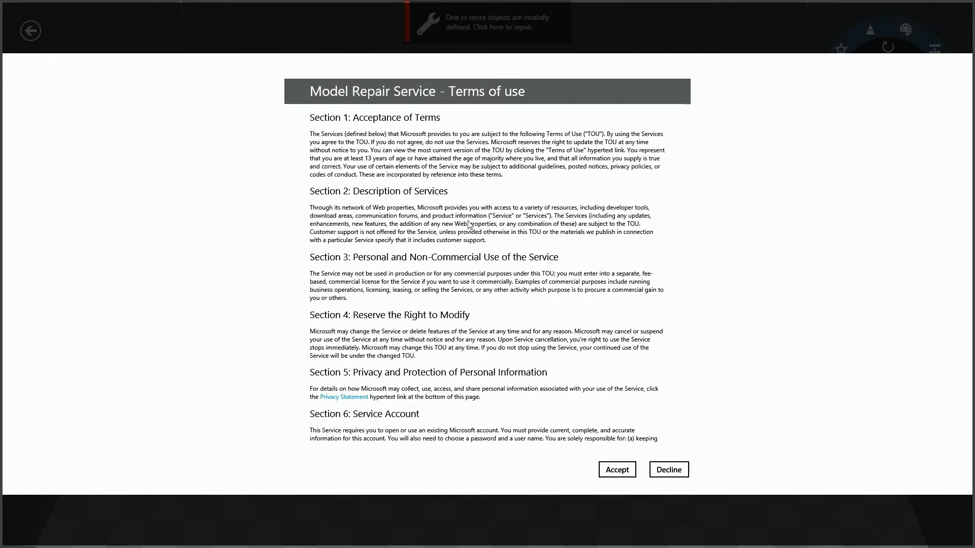
pyautogui.click(624, 471)
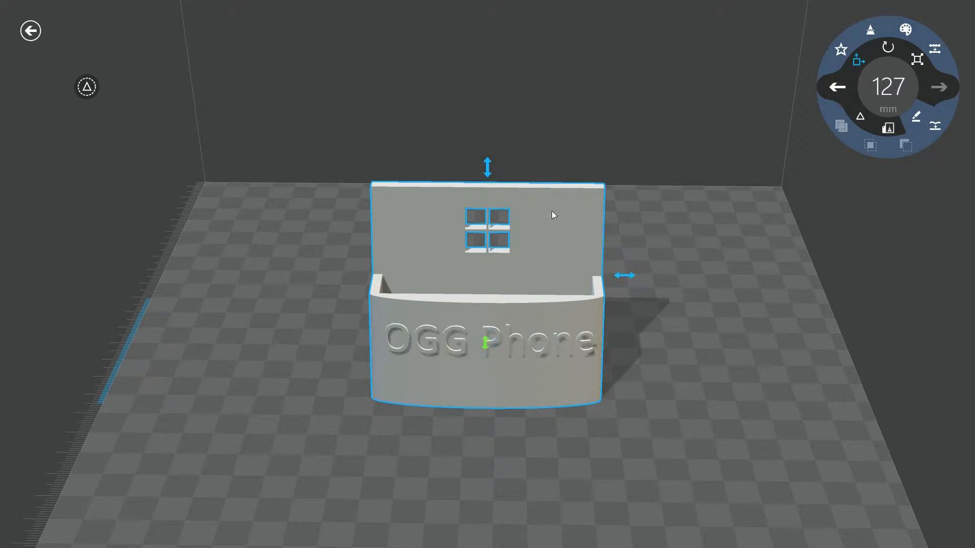
# Raise the phone stand to a vertical position of about 37.4 mm and colour it blue.
pyautogui.moveTo(487, 167); pyautogui.dragTo(488, 154)
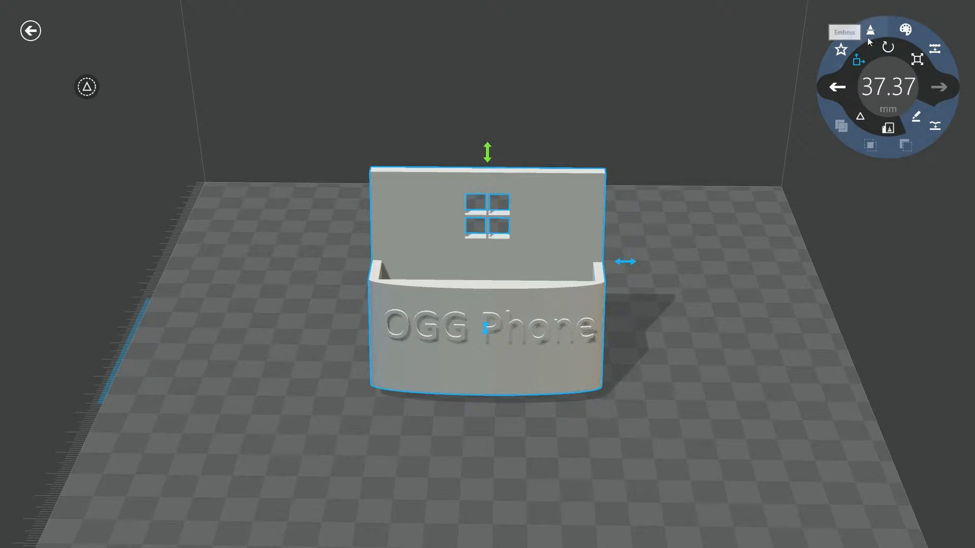
pyautogui.click(905, 29)
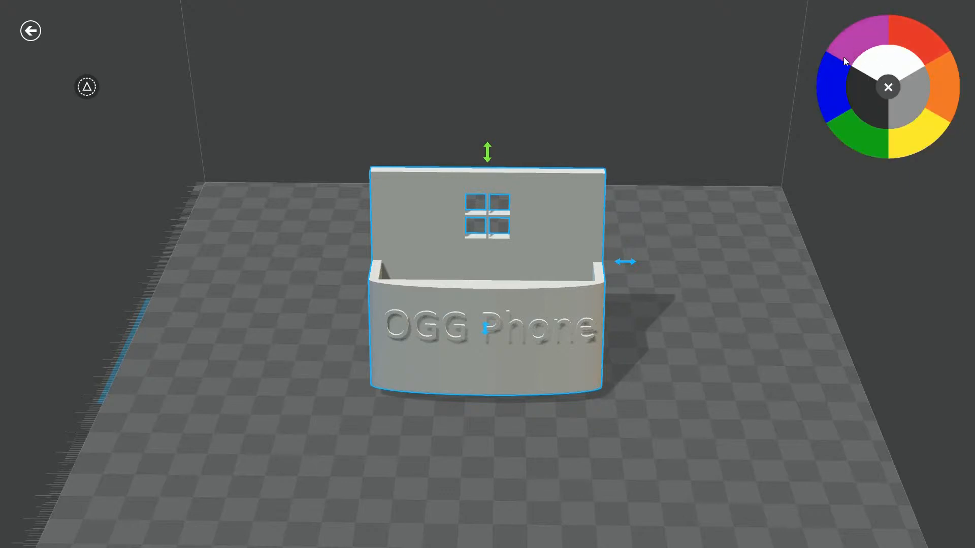
pyautogui.click(838, 78)
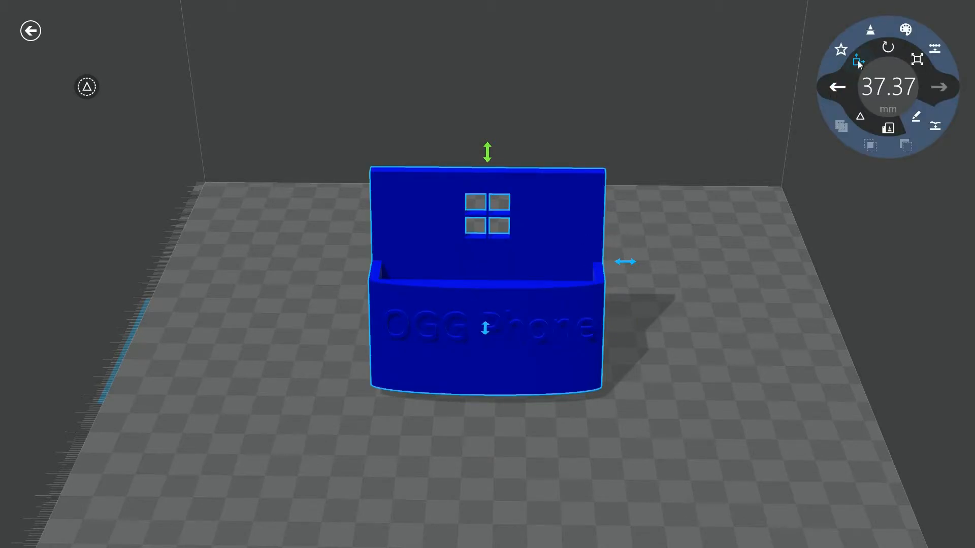
# Recolour the phone stand orange, and change it to gray.
pyautogui.click(907, 30)
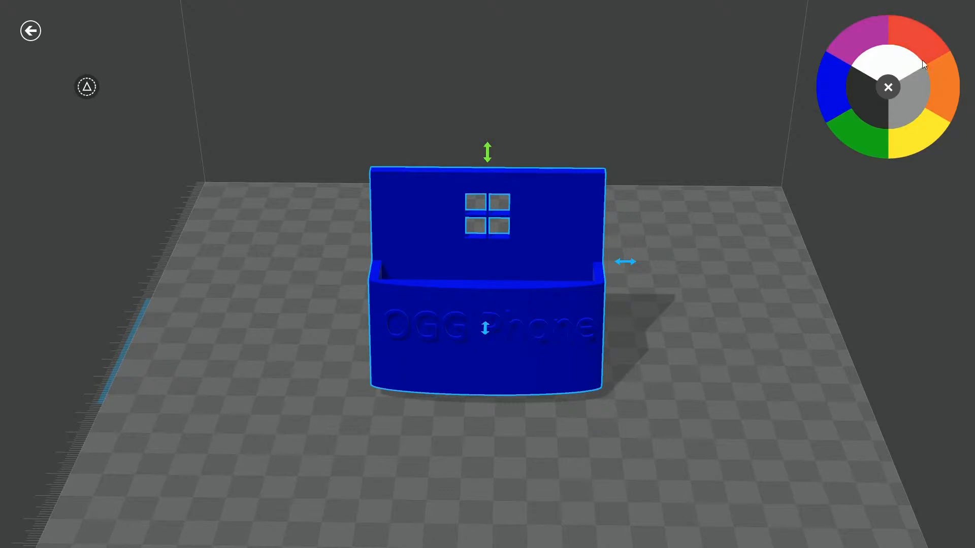
pyautogui.click(936, 81)
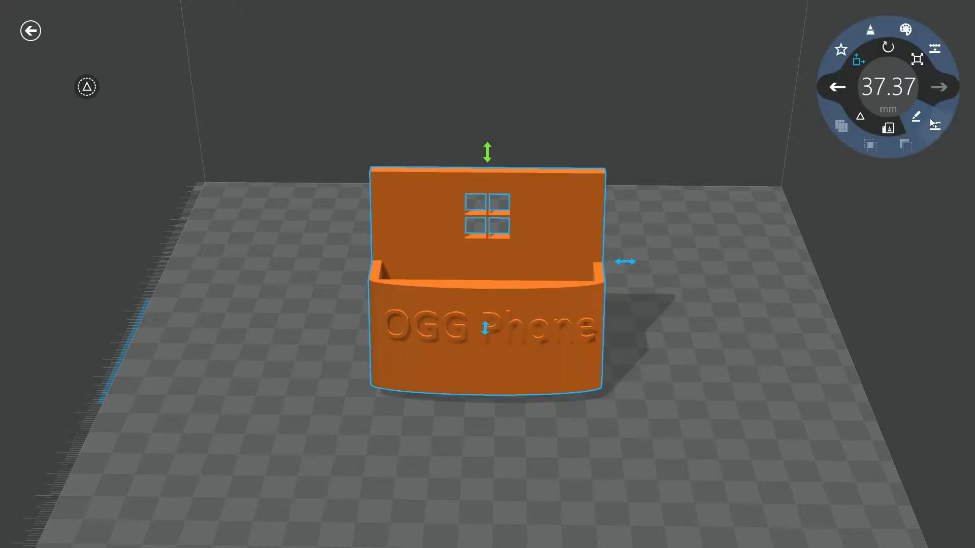
pyautogui.click(906, 30)
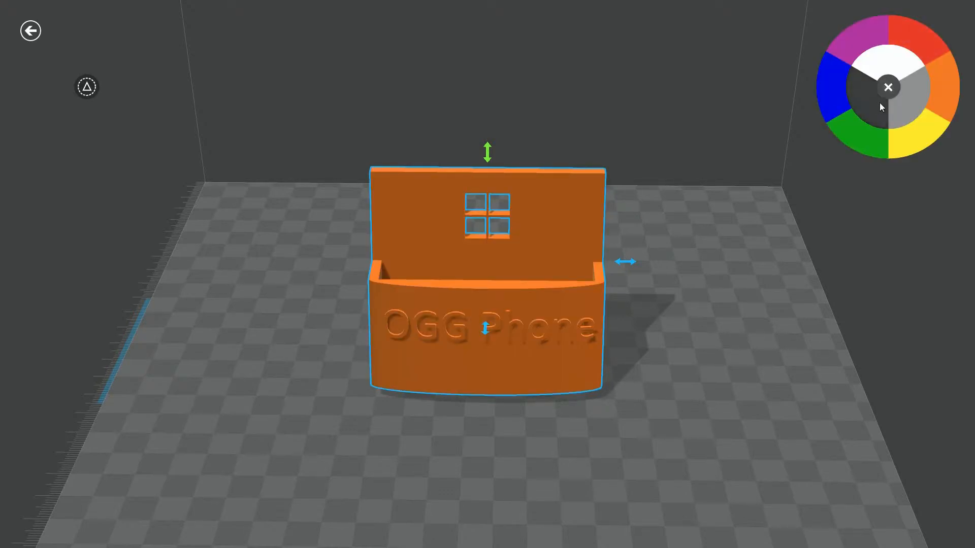
pyautogui.click(889, 88)
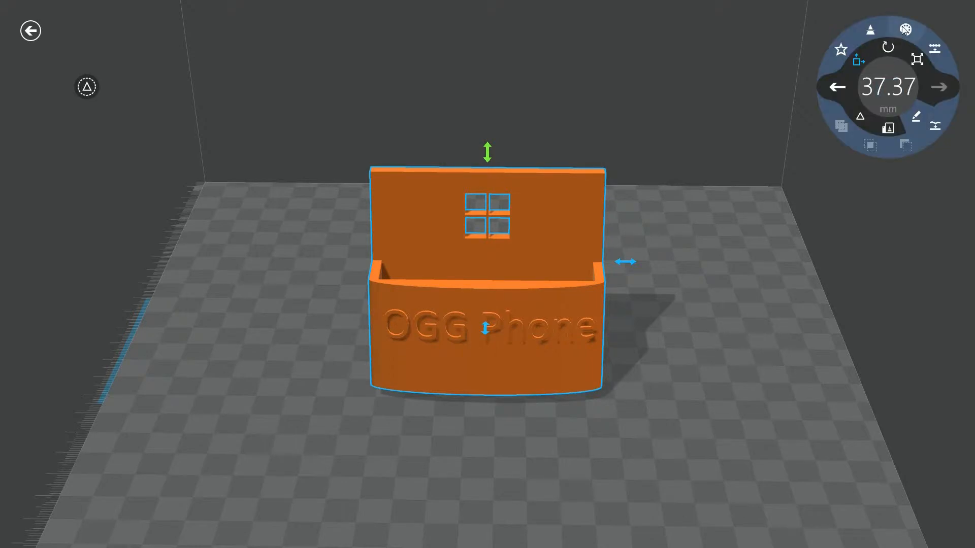
pyautogui.click(907, 30)
pyautogui.click(905, 102)
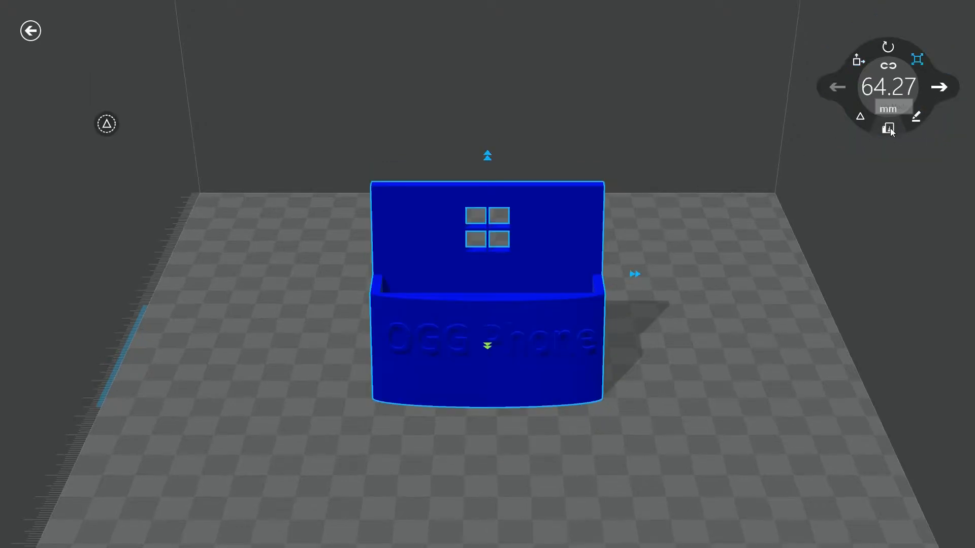
# Show the print and save commands, and try rotating the phone stand with its rotation handles.
pyautogui.click(889, 128)
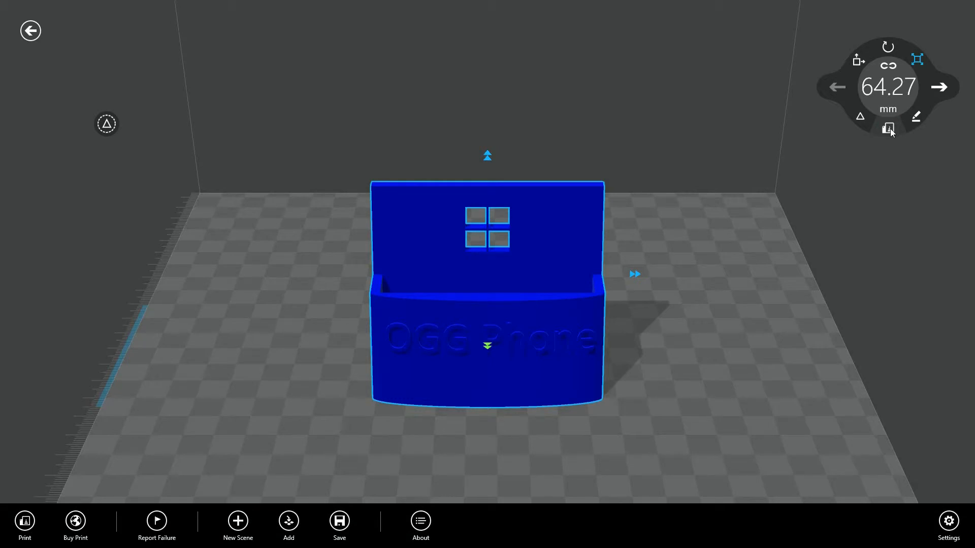
pyautogui.click(916, 65)
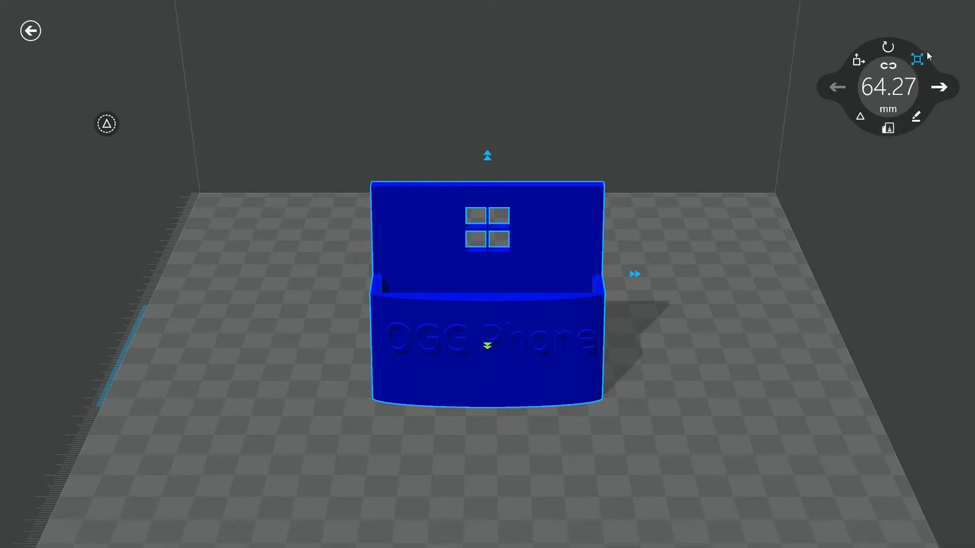
pyautogui.click(888, 47)
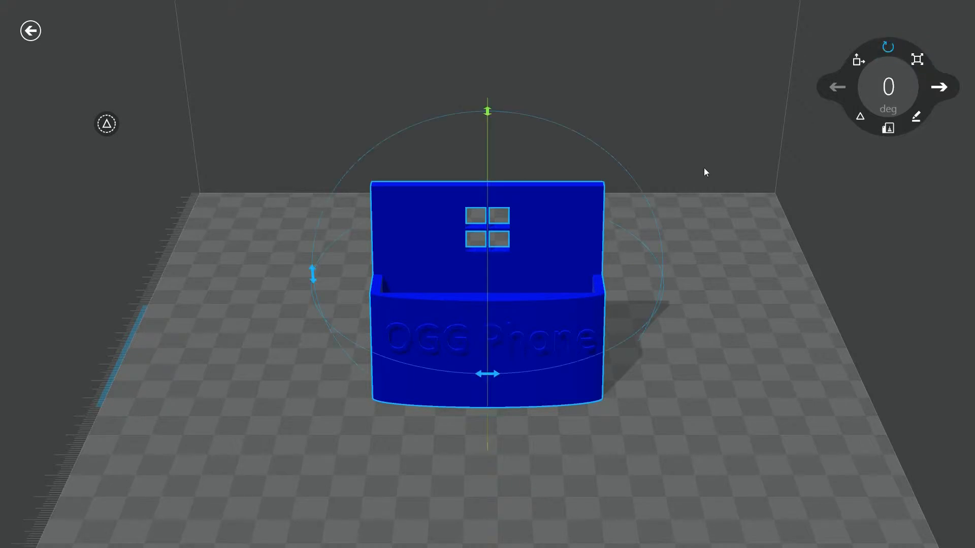
pyautogui.moveTo(492, 111); pyautogui.dragTo(487, 141)
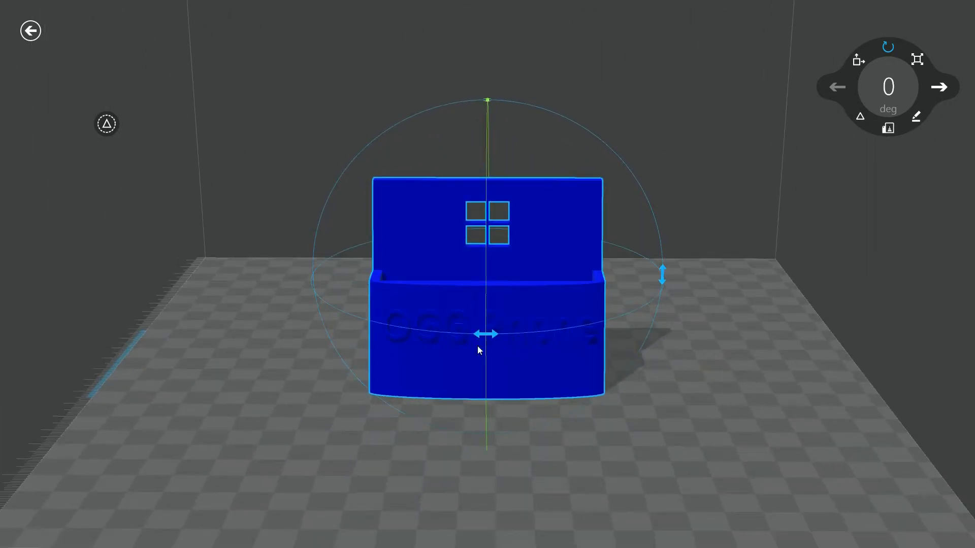
pyautogui.moveTo(485, 333)
pyautogui.mouseDown()
pyautogui.moveTo(680, 319)
pyautogui.moveTo(777, 285)
pyautogui.moveTo(421, 304)
pyautogui.moveTo(476, 330)
pyautogui.mouseUp()
# Try moving the phone stand sideways to 142.5 mm and down to 25.66 mm, and undo both moves.
pyautogui.click(858, 62)
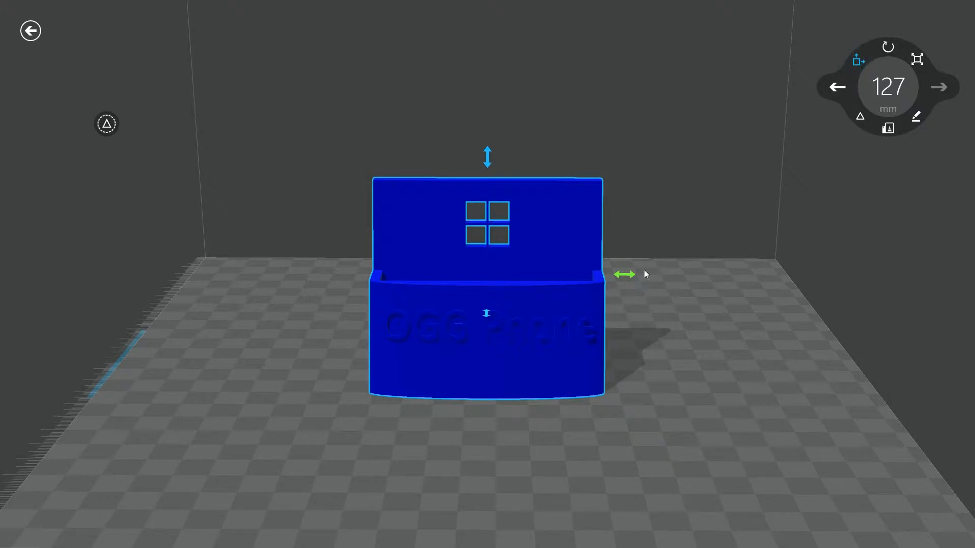
pyautogui.moveTo(624, 275); pyautogui.dragTo(675, 290)
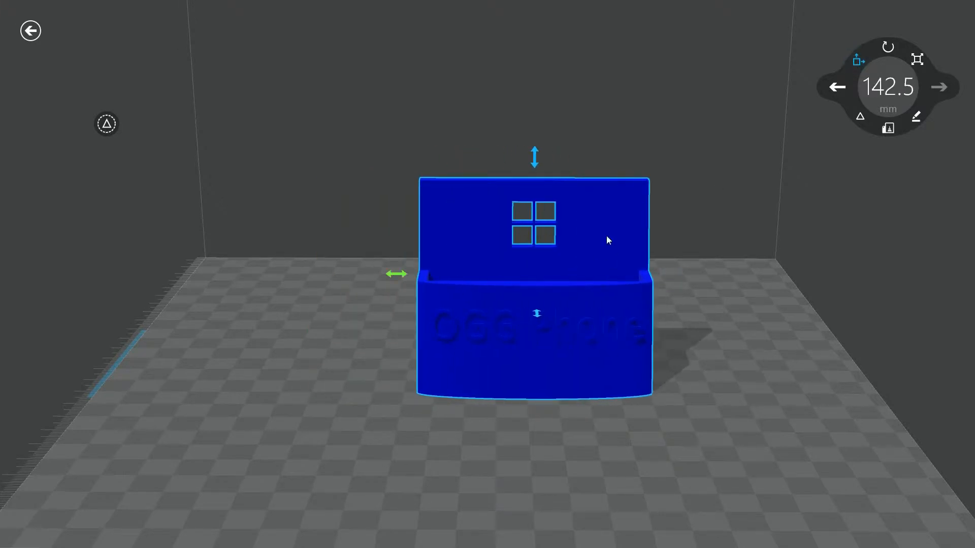
pyautogui.moveTo(540, 165)
pyautogui.mouseDown()
pyautogui.moveTo(539, 108)
pyautogui.moveTo(537, 184)
pyautogui.mouseUp()
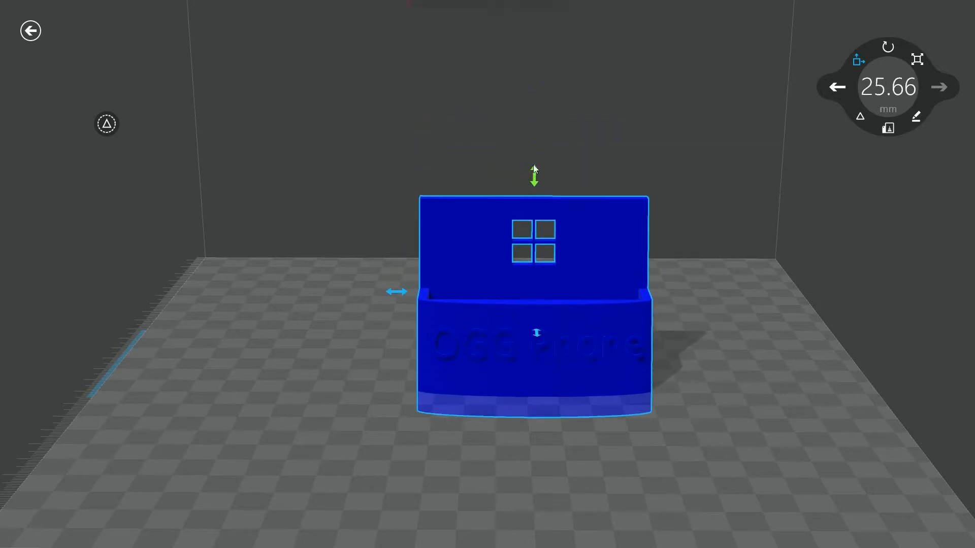
pyautogui.click(836, 87)
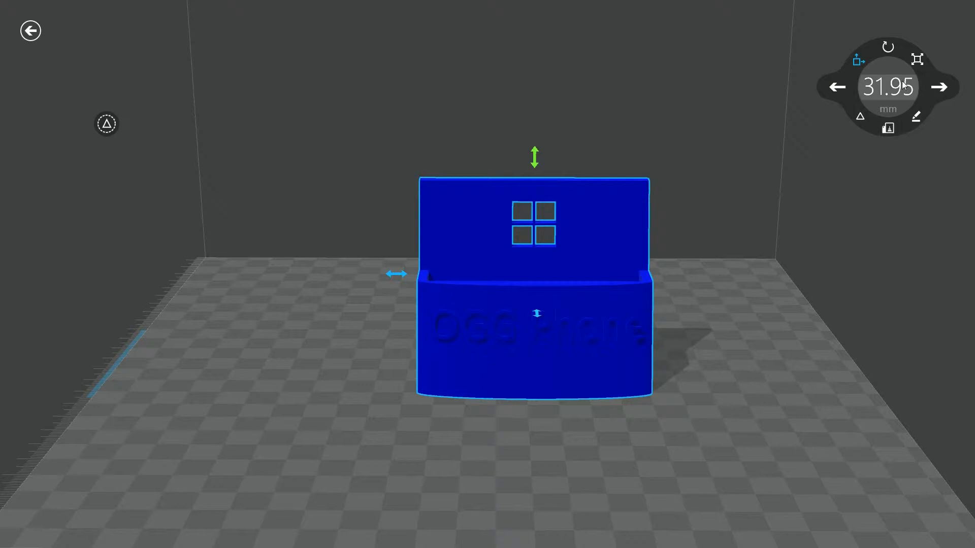
pyautogui.click(837, 91)
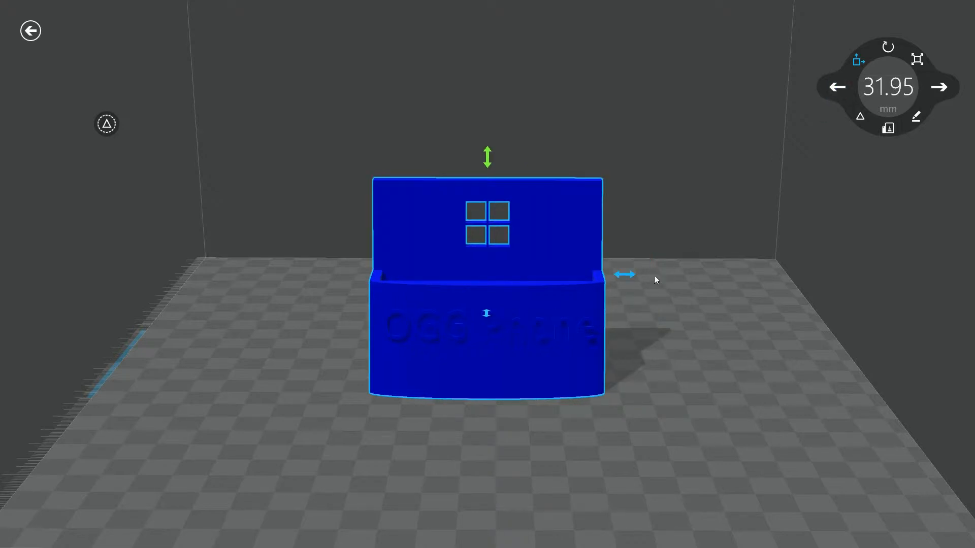
# Try stretching the phone stand to 97.98 mm wide, 73.3 mm high and 147.09 mm deep, and undo all the resizing.
pyautogui.click(917, 59)
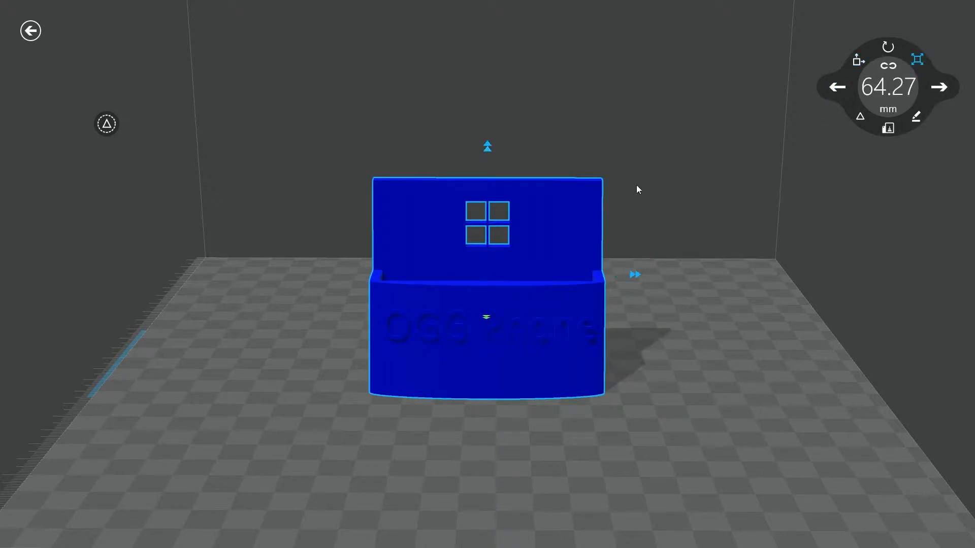
pyautogui.moveTo(635, 275); pyautogui.dragTo(696, 275)
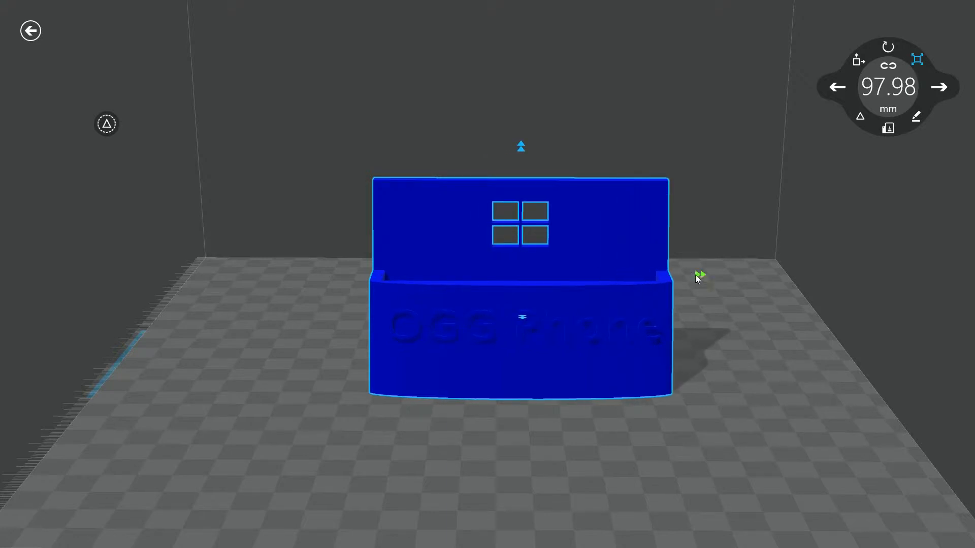
pyautogui.moveTo(526, 144); pyautogui.dragTo(528, 115)
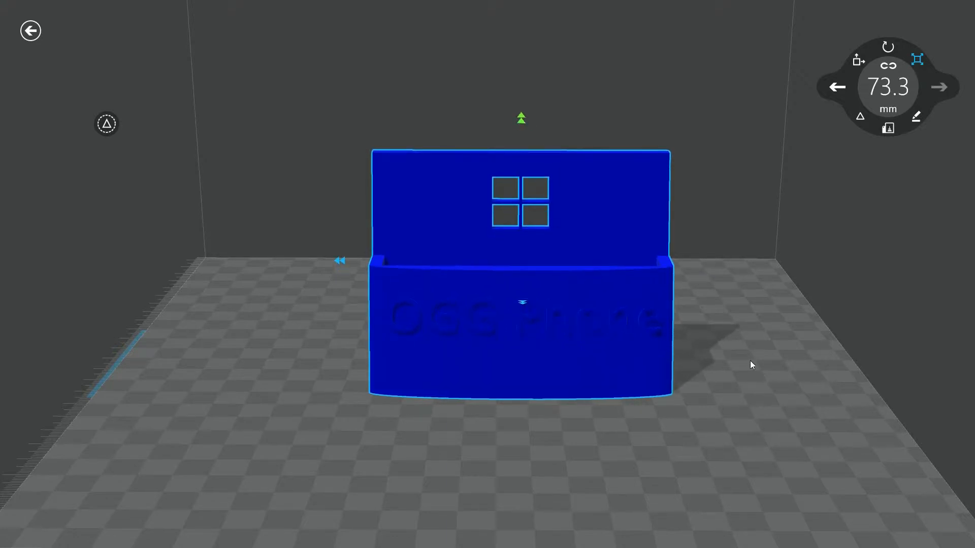
pyautogui.scroll(-2, 783, 355)
pyautogui.scroll(2, 783, 359)
pyautogui.moveTo(518, 302); pyautogui.dragTo(513, 419)
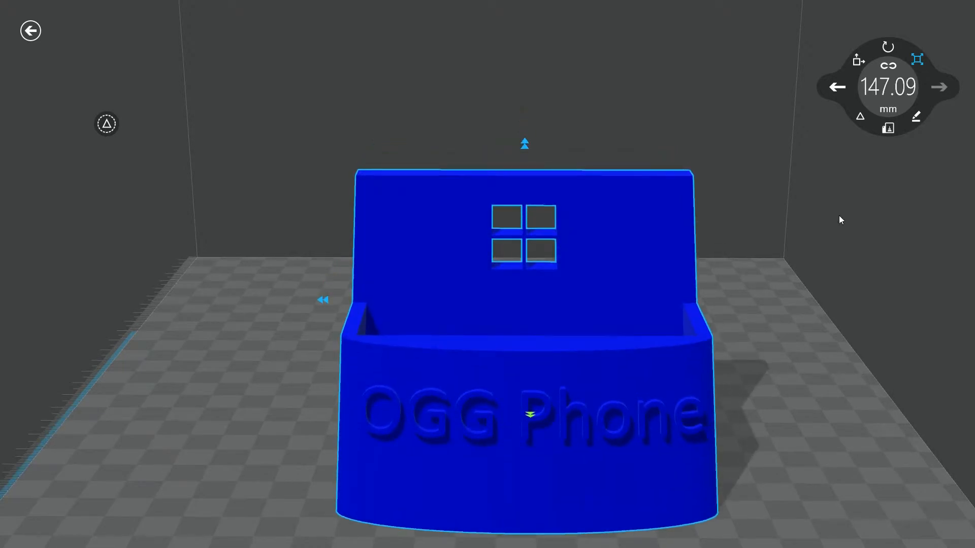
pyautogui.click(836, 87)
pyautogui.click(837, 88)
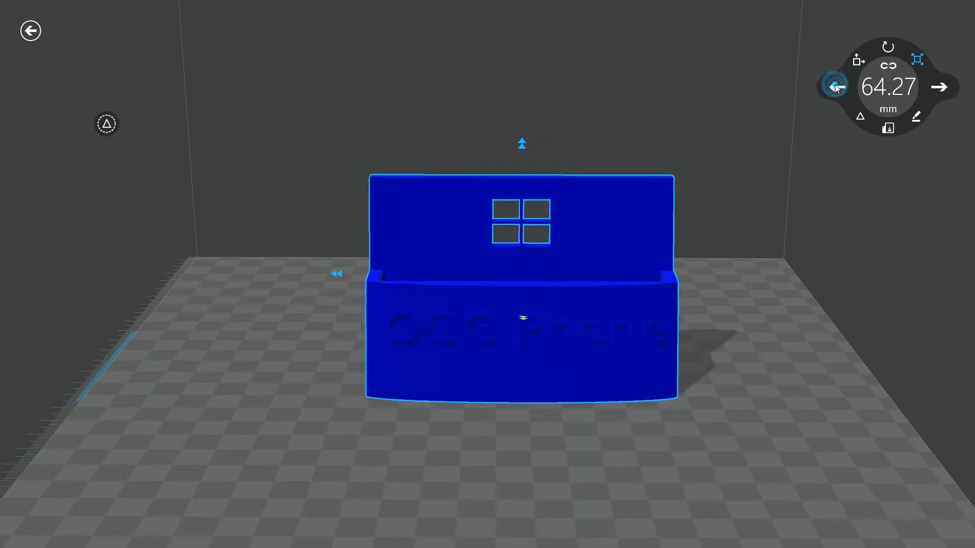
pyautogui.click(837, 88)
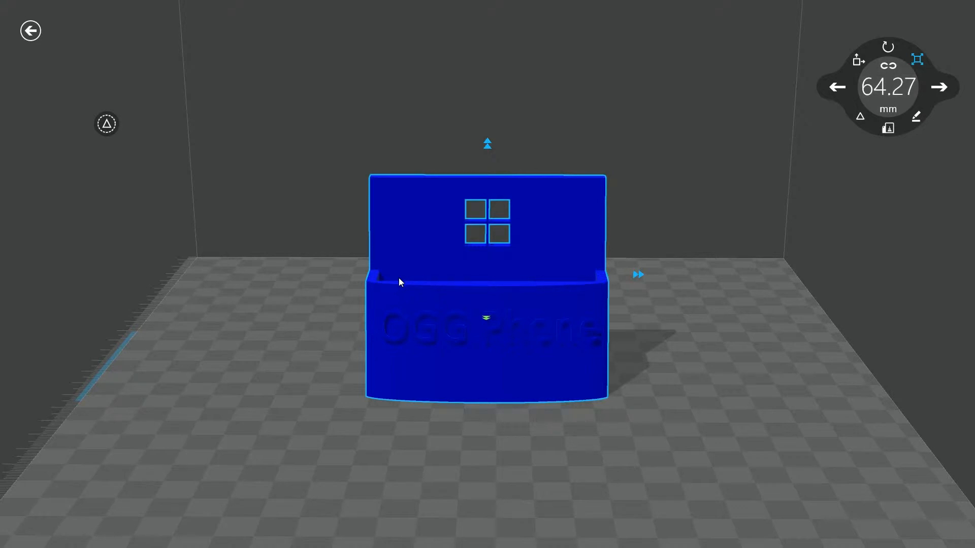
# Start leaving the scene, and cancel the exit to keep the phone stand open.
pyautogui.click(31, 32)
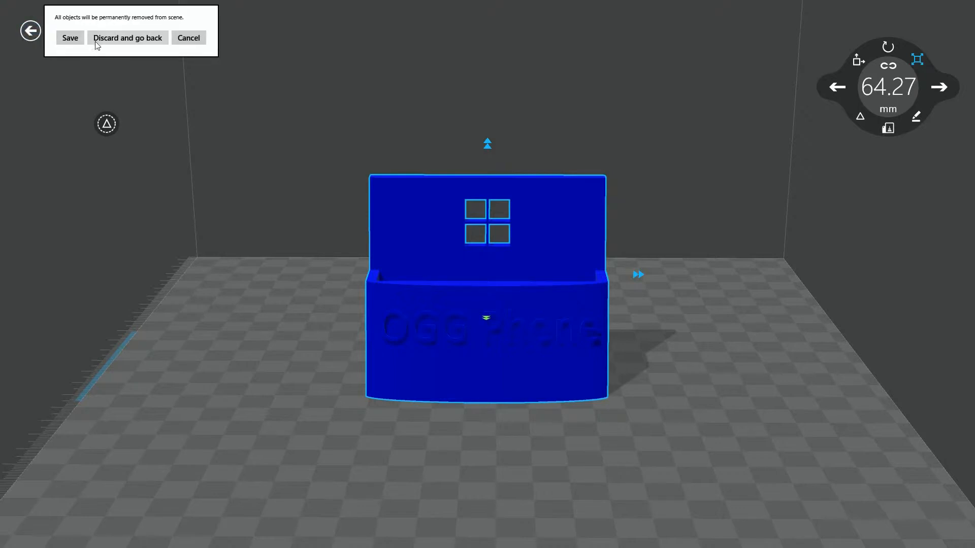
pyautogui.click(201, 42)
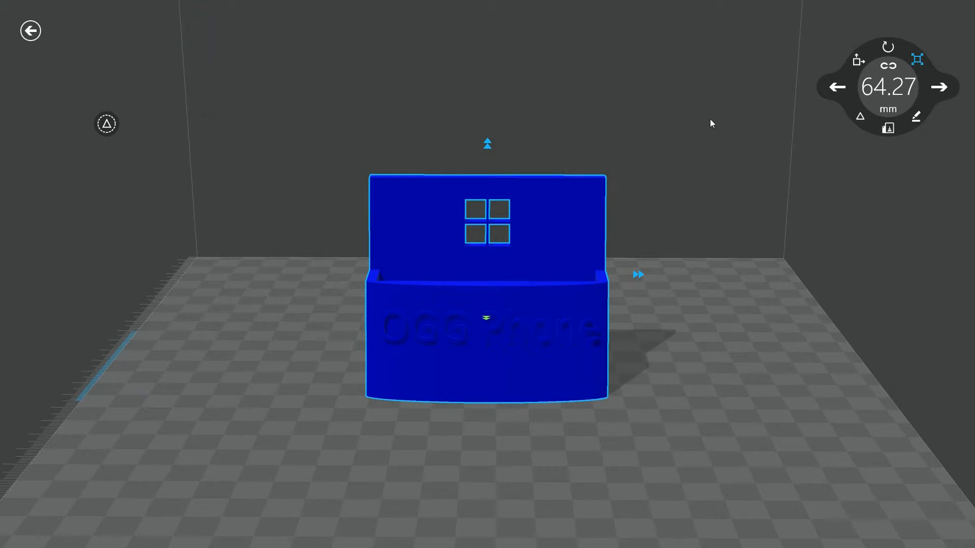
# Leave the scene discarding its changes, and reopen the saved Nokia928.3mf from the recent models.
pyautogui.click(32, 33)
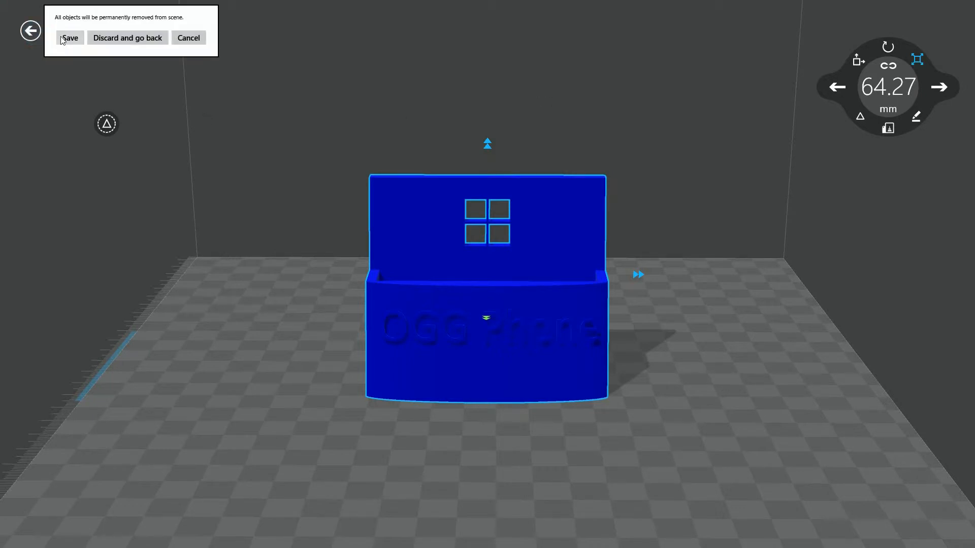
pyautogui.click(118, 39)
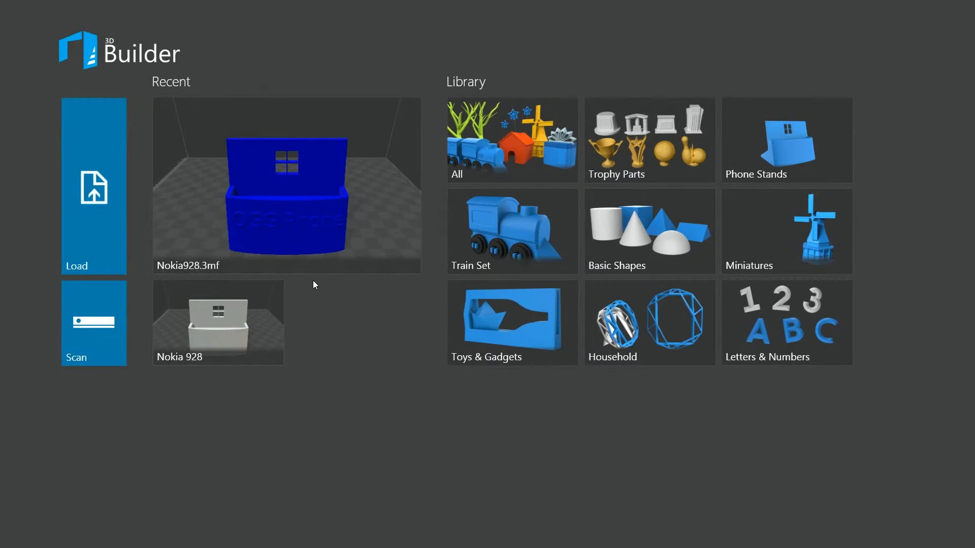
pyautogui.click(275, 194)
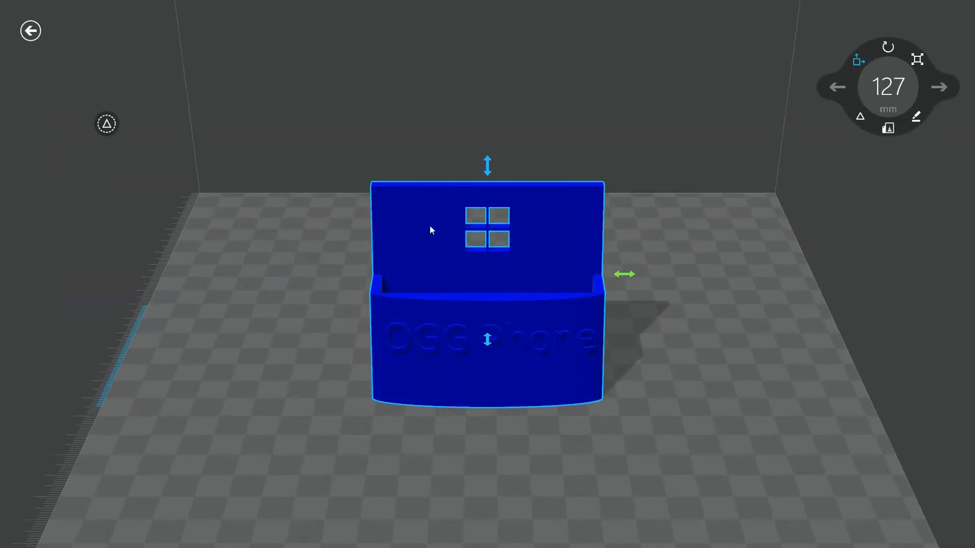
# Review the model's title, designer, description, copyright and license terms, and update the details as they are.
pyautogui.rightClick(273, 229)
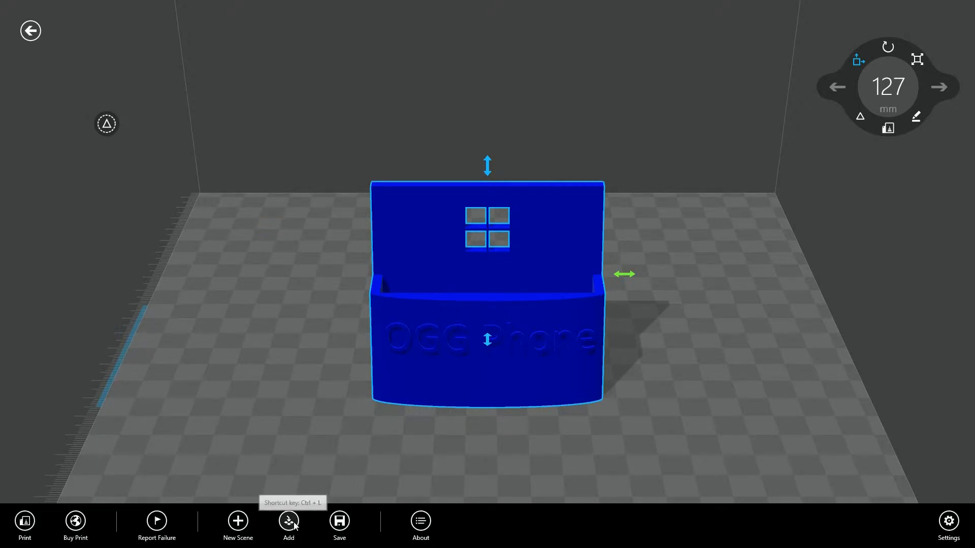
pyautogui.click(420, 521)
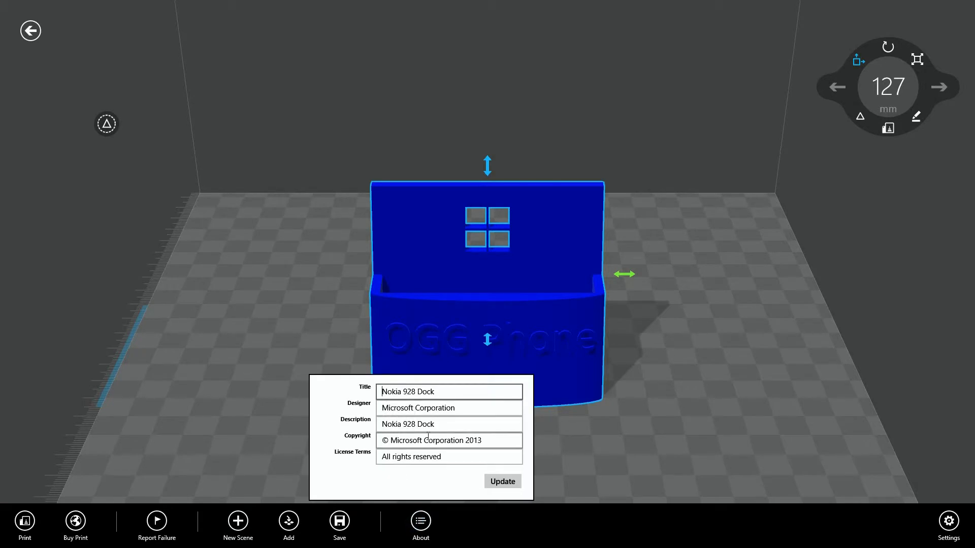
pyautogui.click(492, 481)
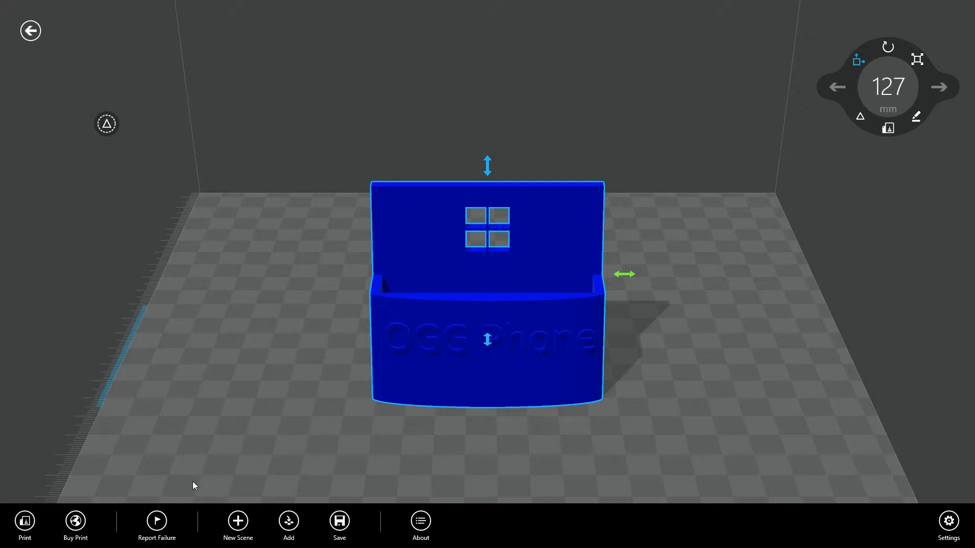
# Try to order a print of the phone stand through the online print provider.
pyautogui.click(76, 521)
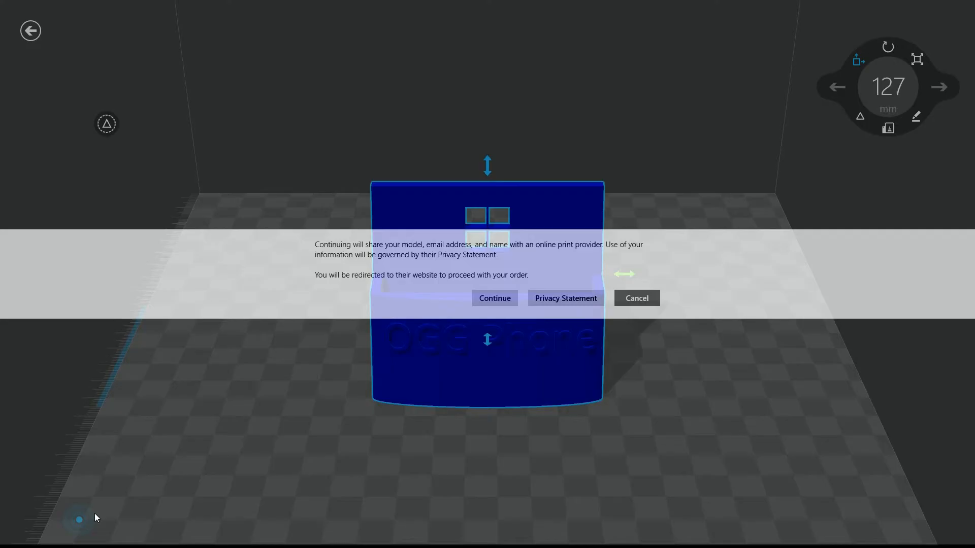
pyautogui.click(498, 298)
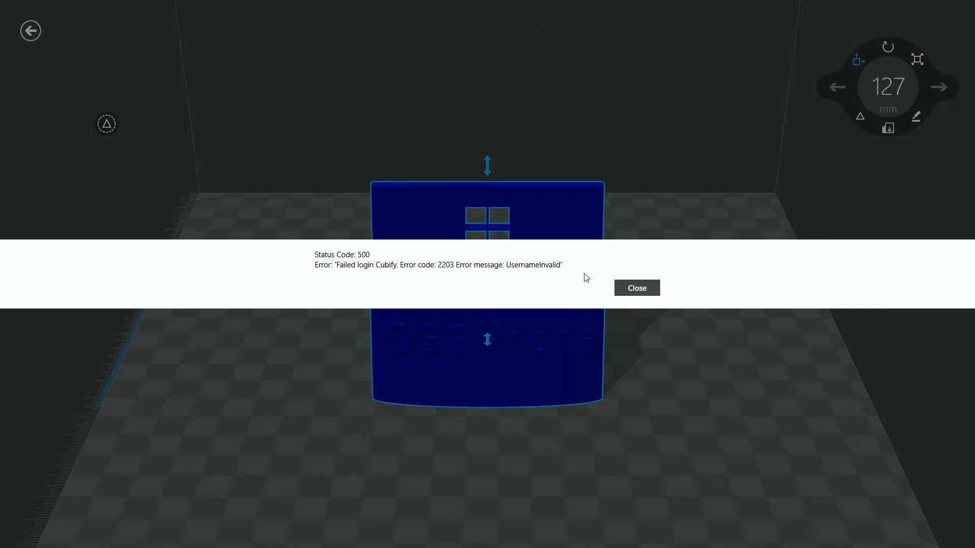
pyautogui.click(641, 288)
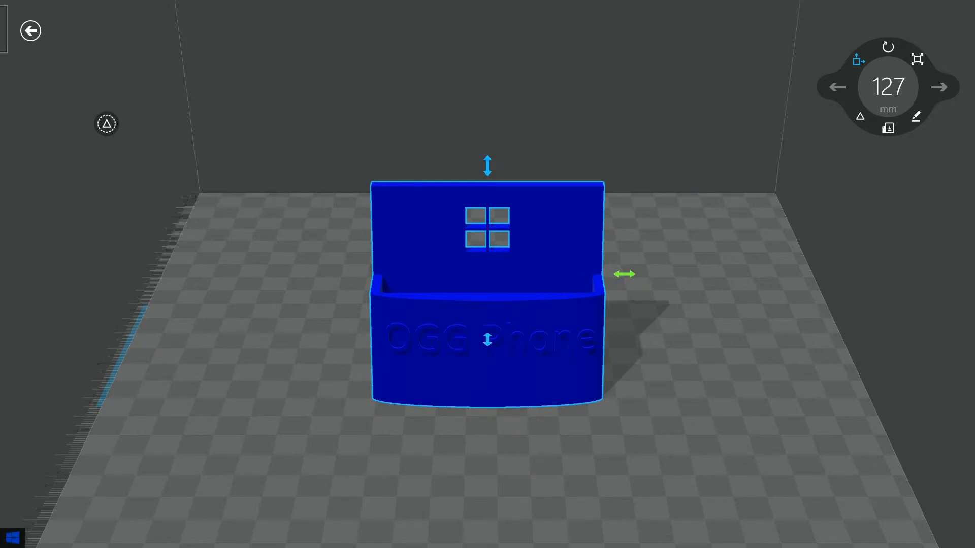
# Switch to the Cubify website in the desktop browser and open the account sign-up form at the user name field.
pyautogui.click(8, 540)
pyautogui.click(117, 335)
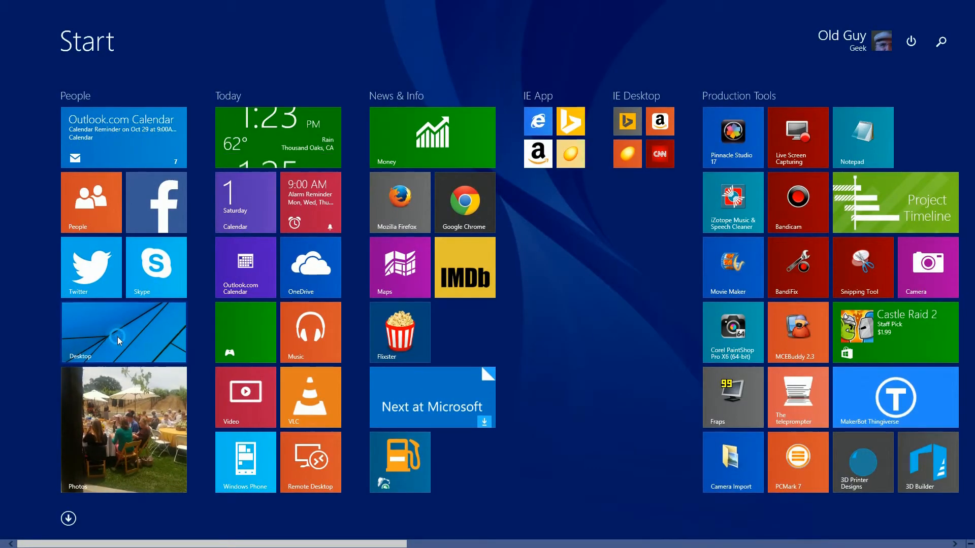
pyautogui.click(129, 159)
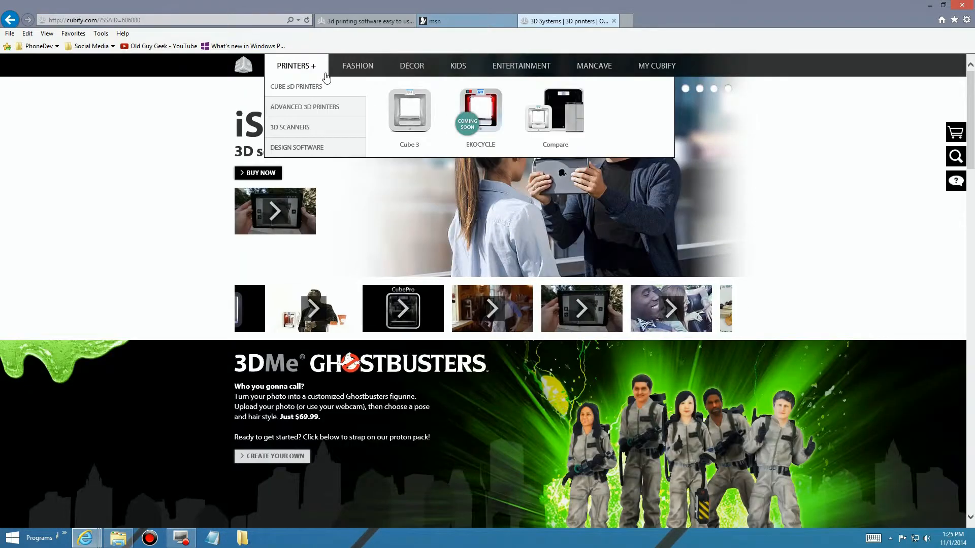
pyautogui.moveTo(655, 63)
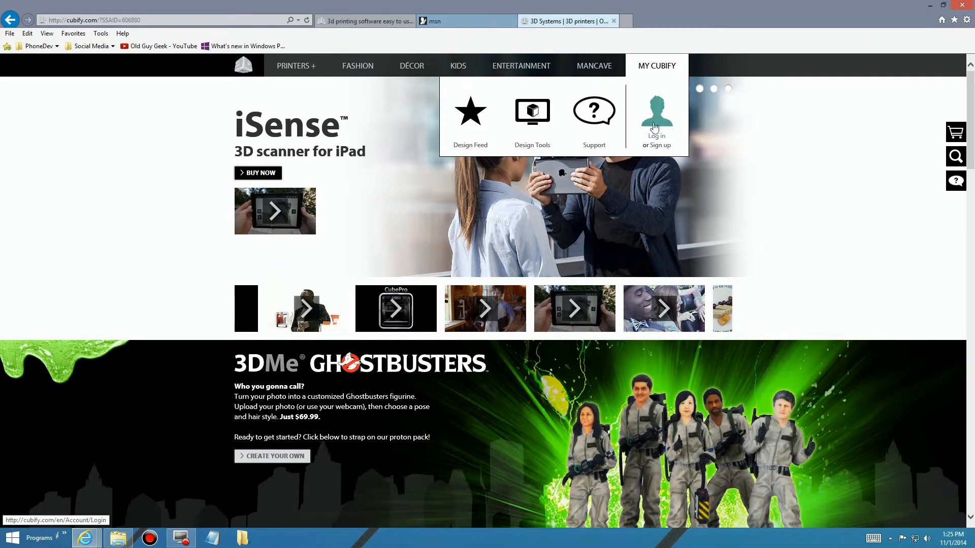
pyautogui.click(662, 146)
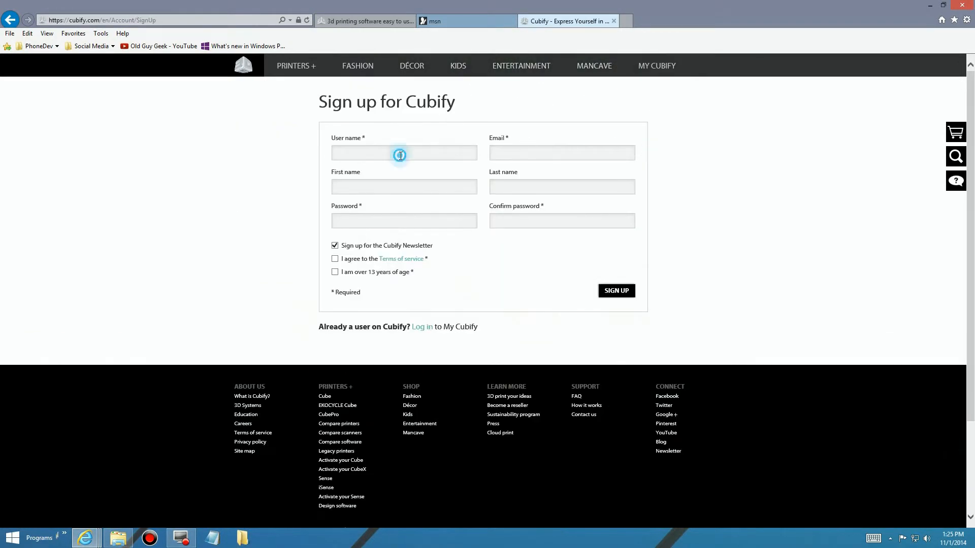
pyautogui.click(401, 154)
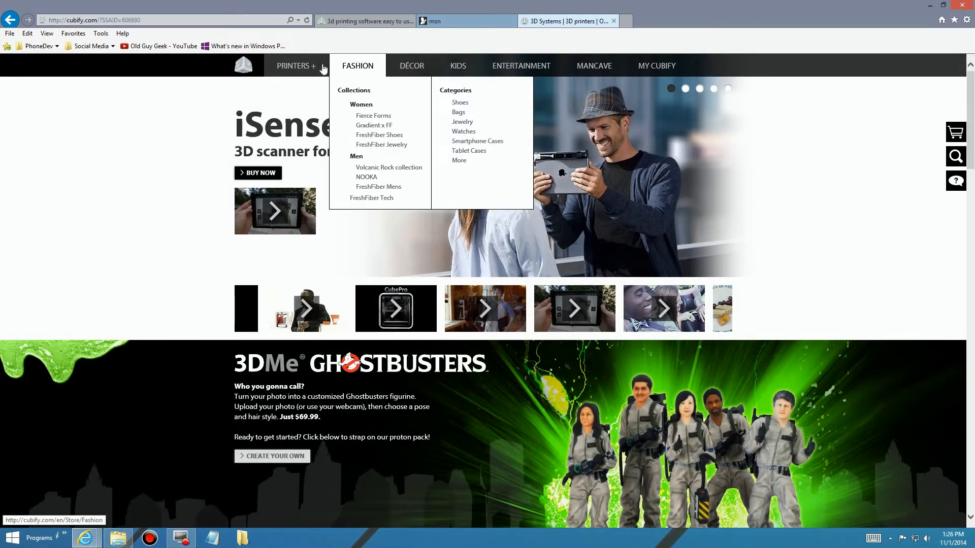
# Look over Cubify's range of 3D printers and switch back to the phone stand in 3D Builder.
pyautogui.moveTo(294, 66)
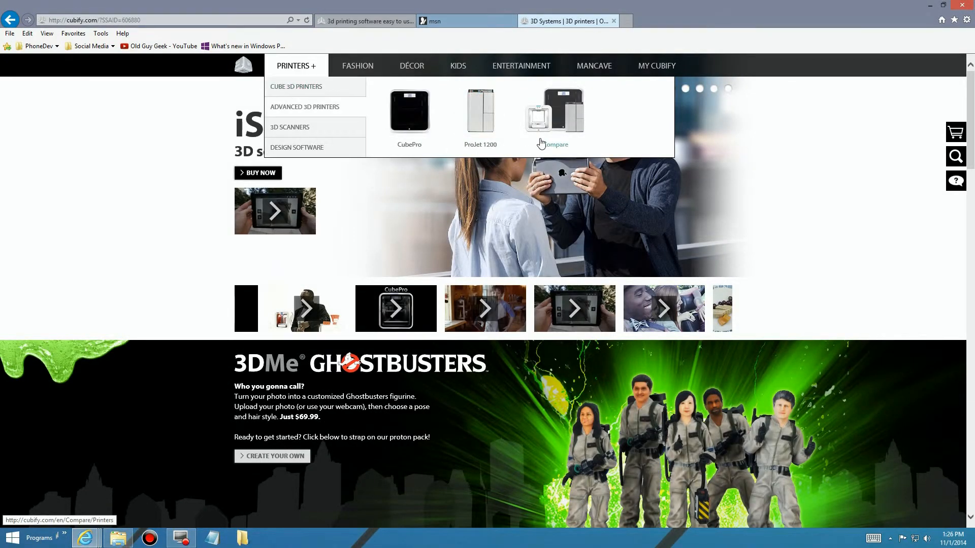
pyautogui.moveTo(608, 75)
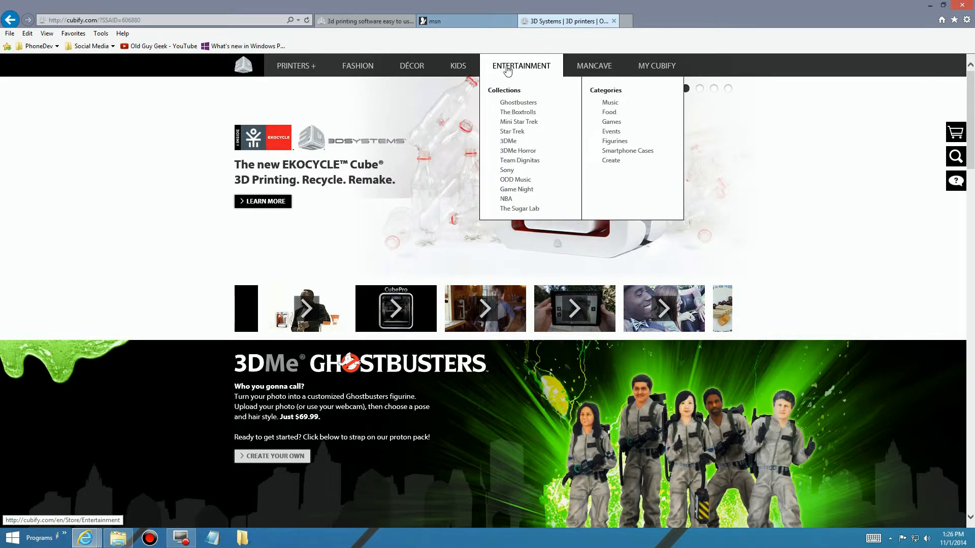
pyautogui.click(12, 537)
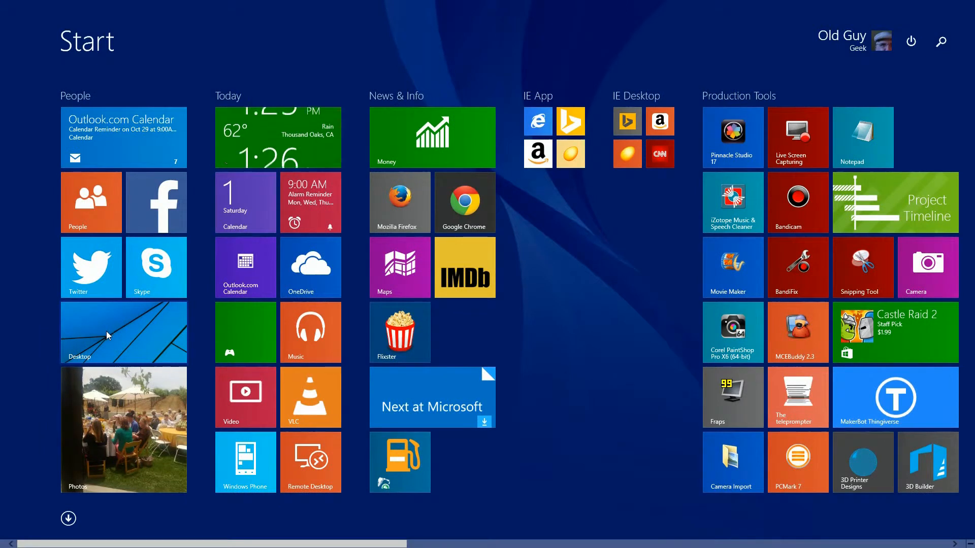
pyautogui.moveTo(2, 4)
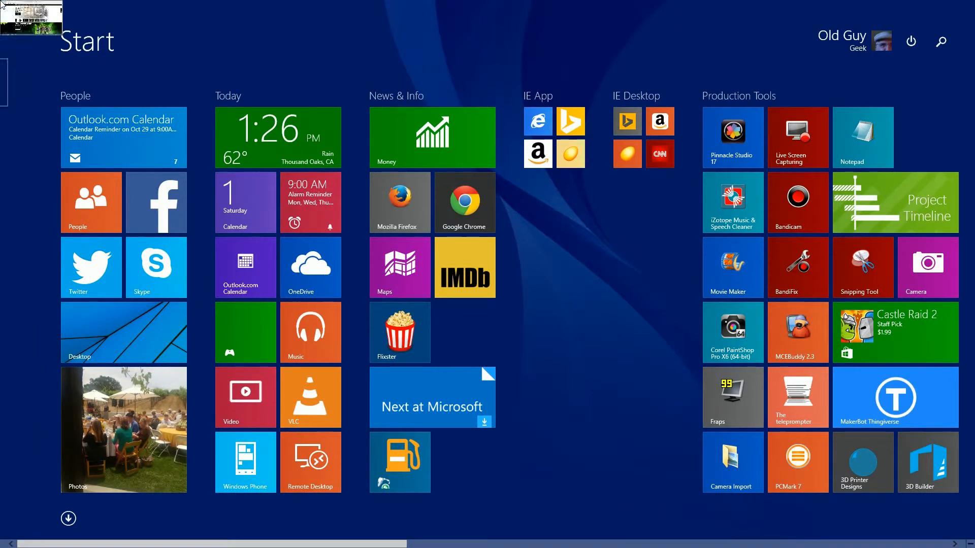
pyautogui.click(11, 66)
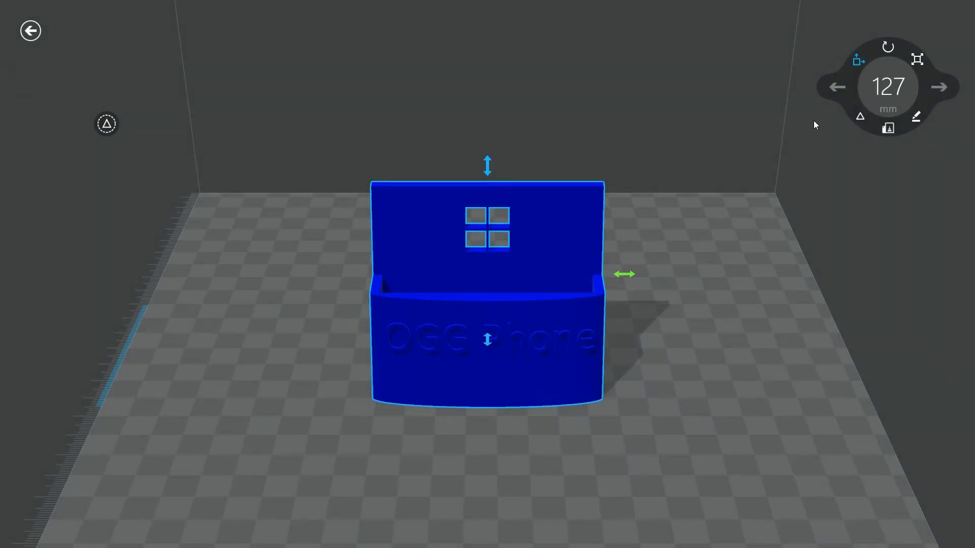
# Order a print of the phone stand online, agreeing to share the model and contact details with the print provider.
pyautogui.rightClick(267, 401)
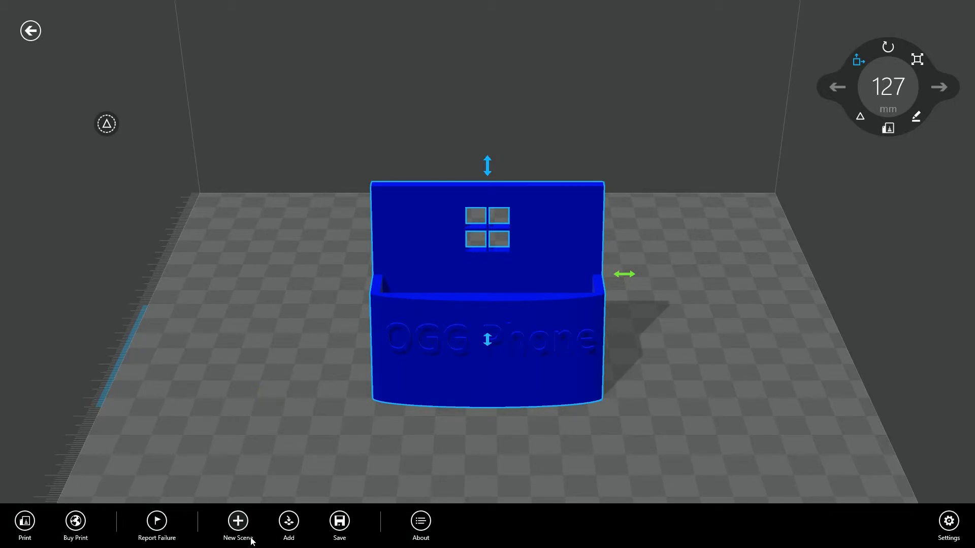
pyautogui.click(77, 520)
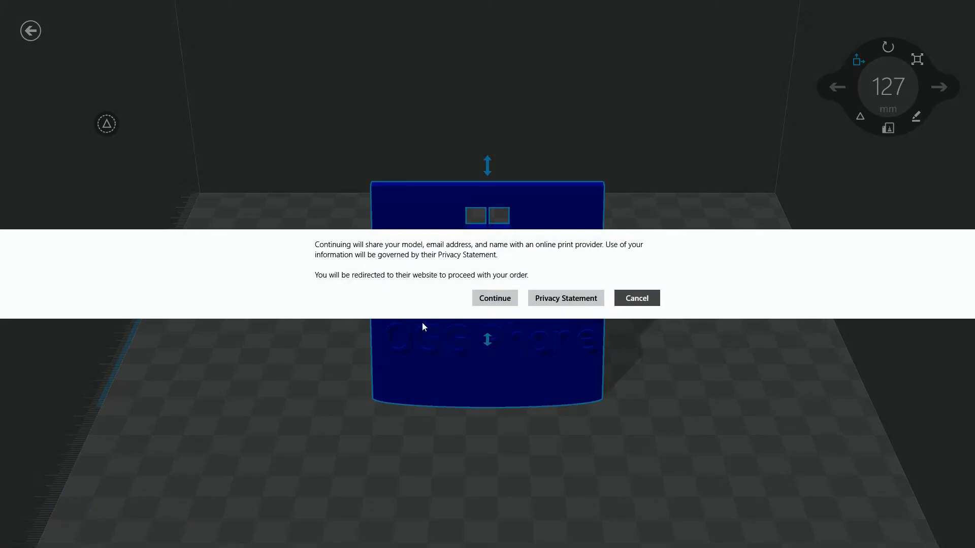
pyautogui.click(491, 296)
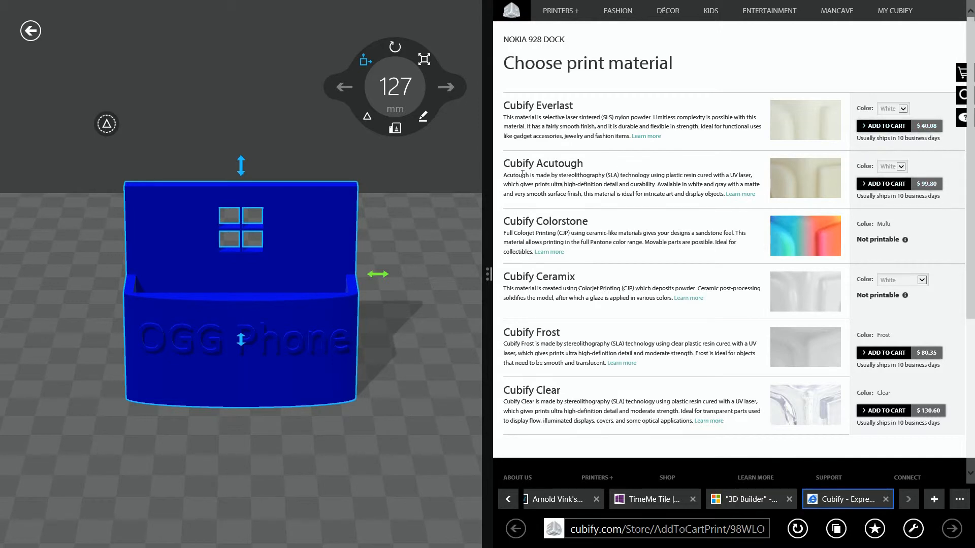
# Expand the print material page to full screen and examine the Cubify Everlast description and color options, keeping White.
pyautogui.moveTo(513, 118); pyautogui.dragTo(671, 125)
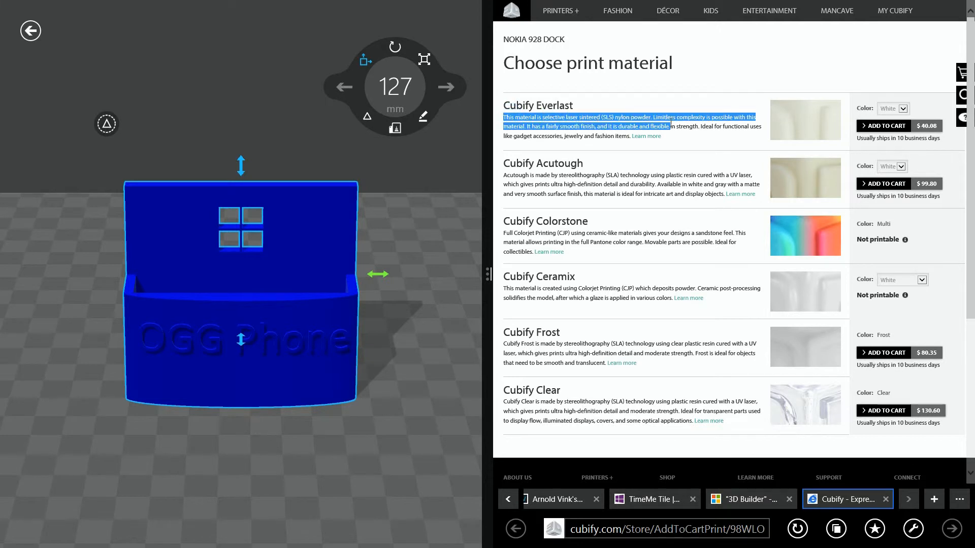
pyautogui.moveTo(489, 271); pyautogui.dragTo(61, 235)
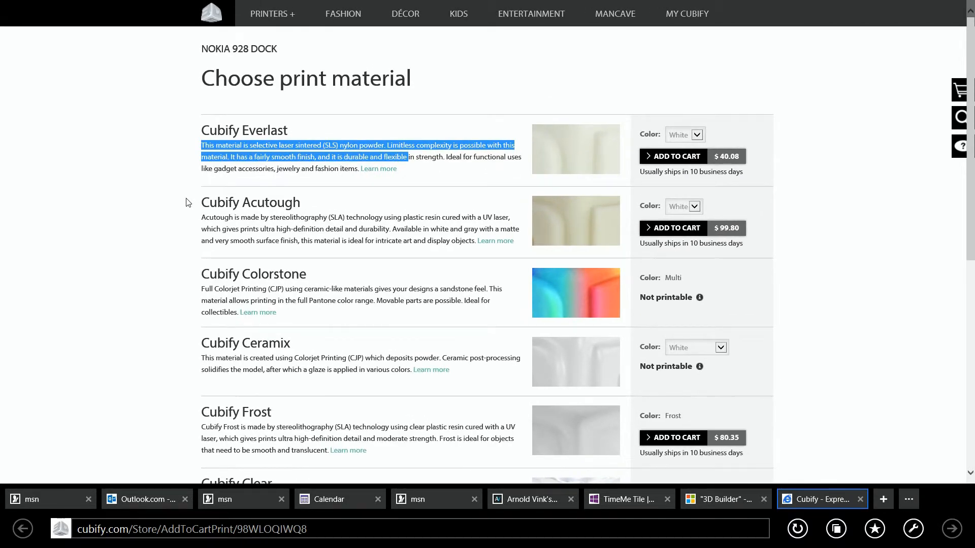
pyautogui.click(427, 173)
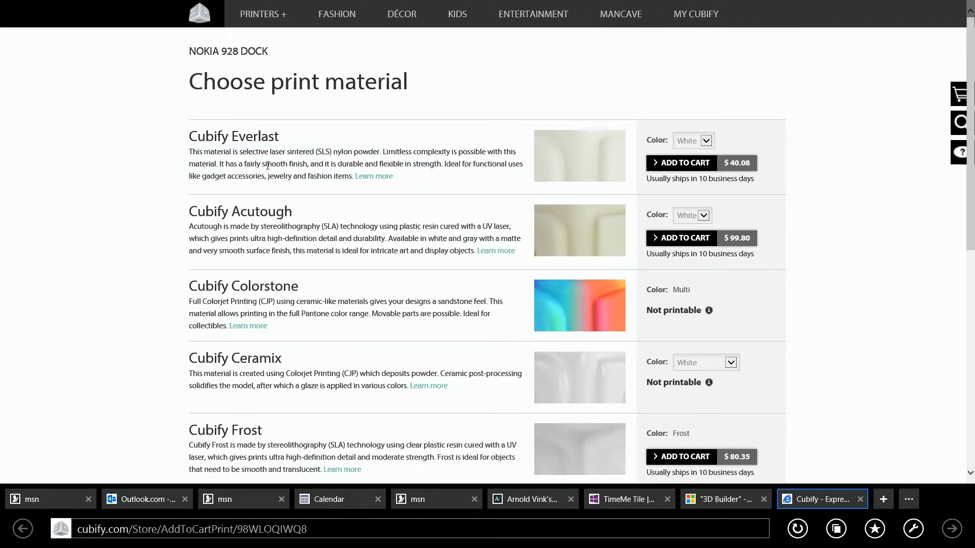
pyautogui.click(691, 139)
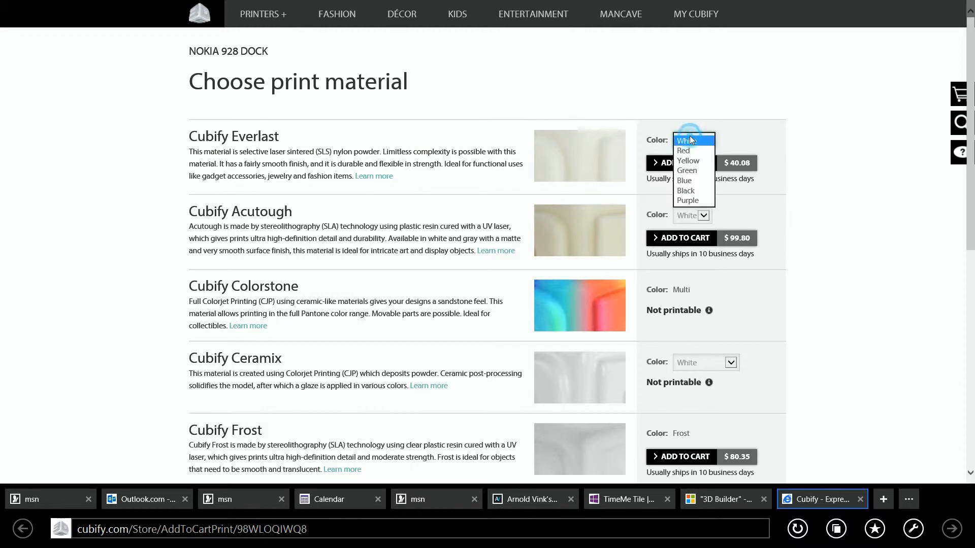
pyautogui.click(692, 135)
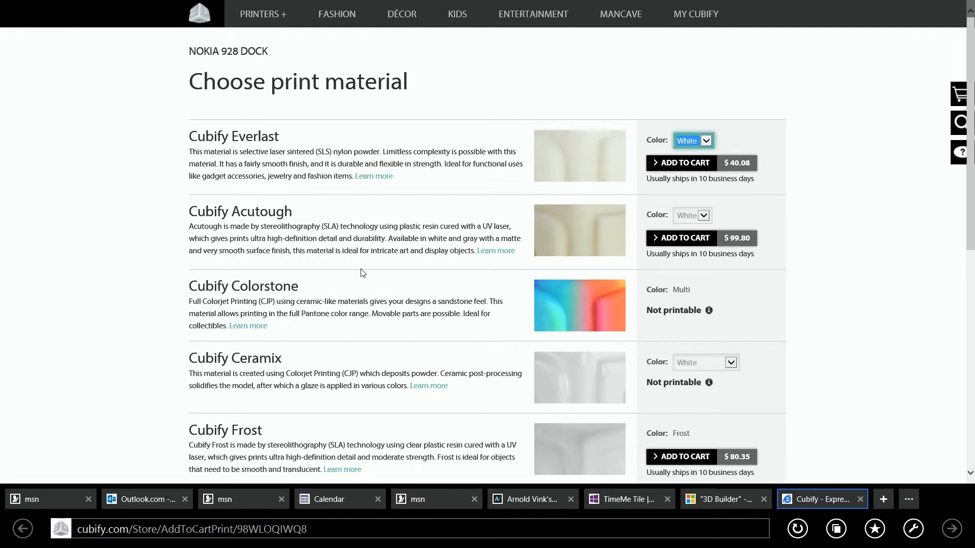
# Examine the remaining print materials and their prices, reading the Cubify Clear description closely.
pyautogui.scroll(-4, 467, 297)
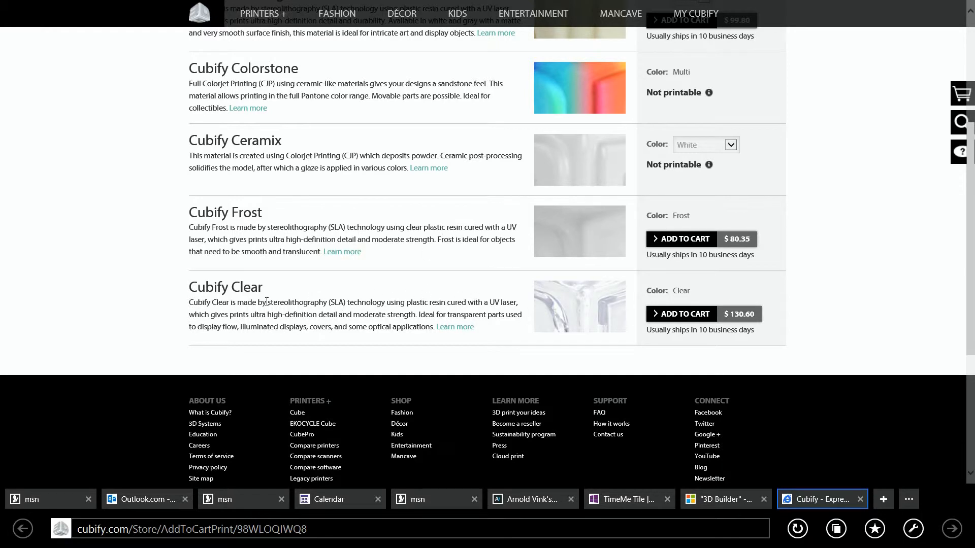
pyautogui.moveTo(190, 303)
pyautogui.mouseDown()
pyautogui.moveTo(495, 299)
pyautogui.moveTo(496, 326)
pyautogui.mouseUp()
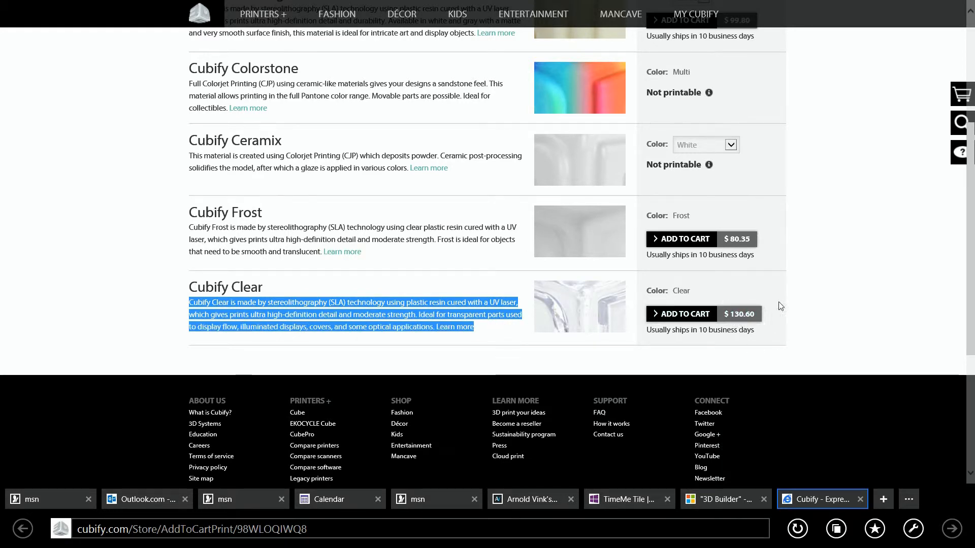
pyautogui.click(858, 227)
pyautogui.scroll(4, 858, 228)
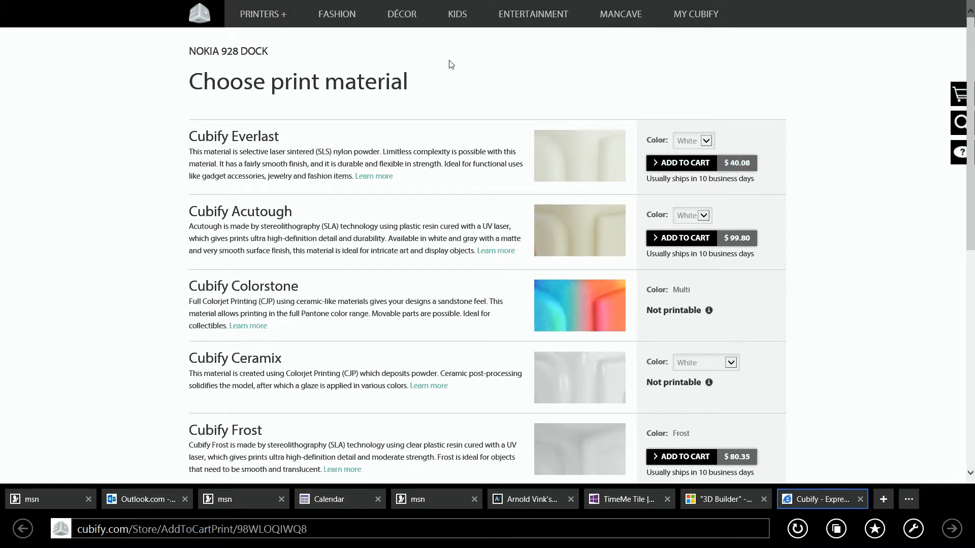
# Open Cubify's 3D printer comparison and examine the prices, print sizes, colors and supported materials of the models.
pyautogui.moveTo(267, 17)
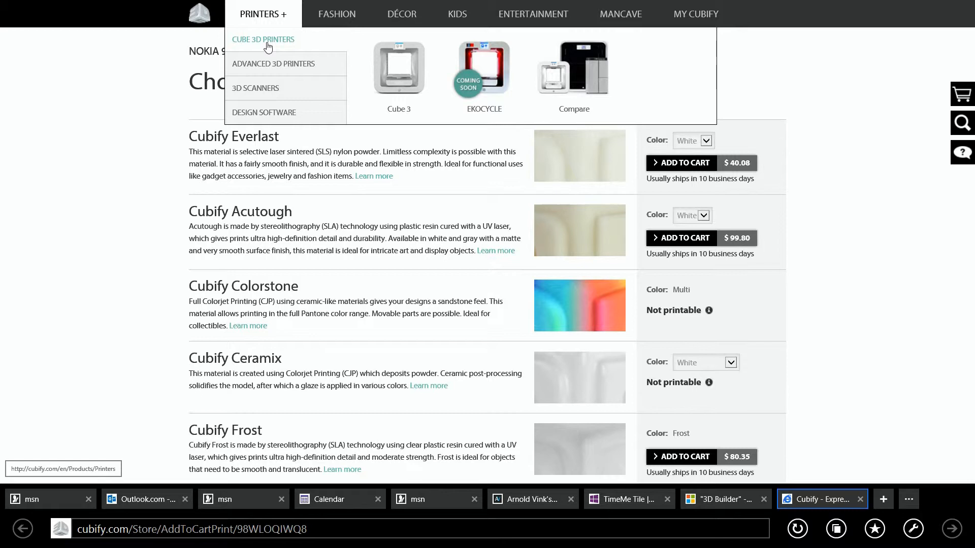
pyautogui.click(592, 80)
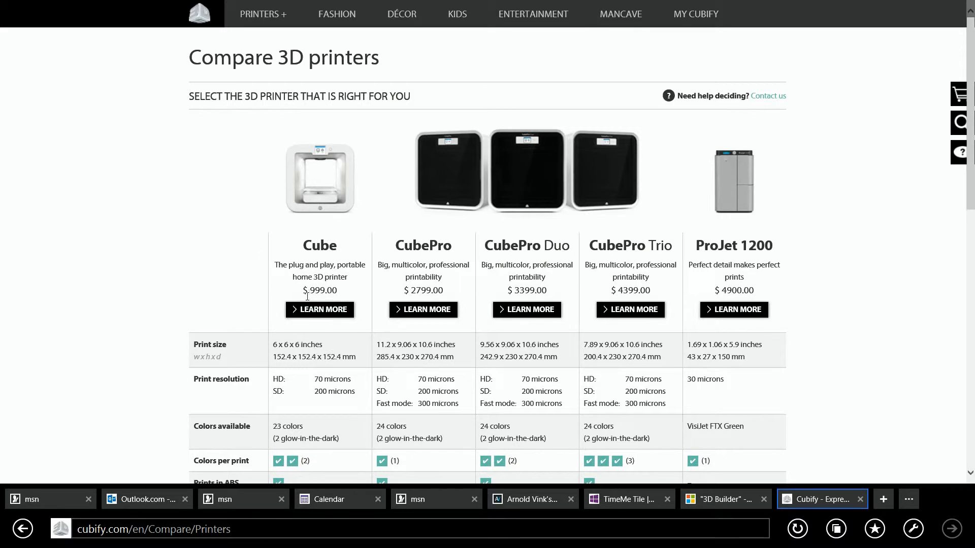
pyautogui.moveTo(973, 175); pyautogui.dragTo(973, 265)
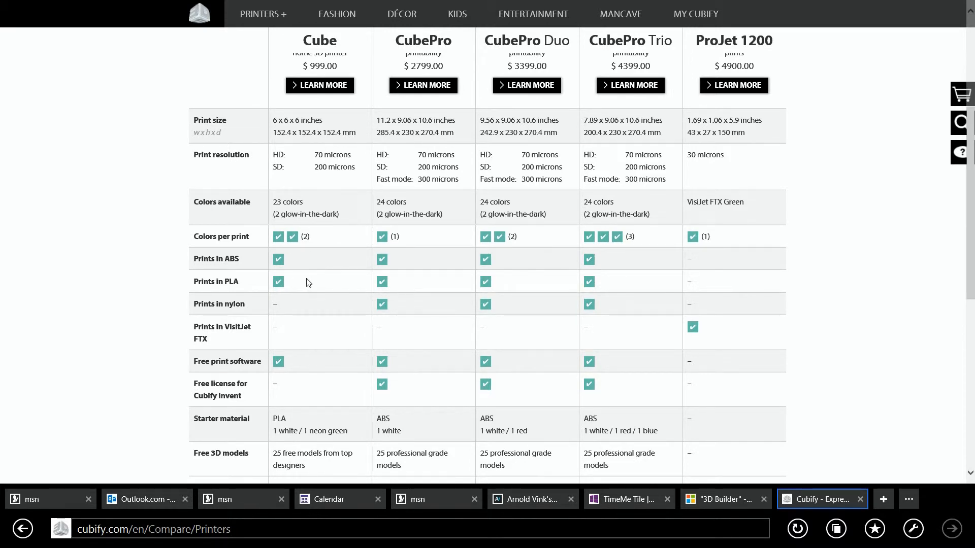
pyautogui.scroll(-2, 323, 312)
pyautogui.scroll(-2, 324, 312)
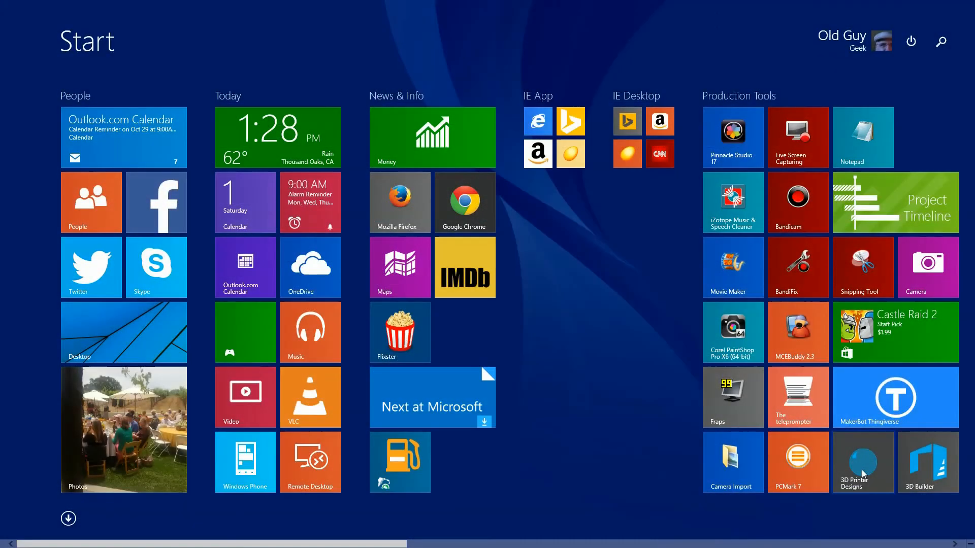
# Switch to the 3D Printer Designs app to view its model marketplace.
pyautogui.click(862, 472)
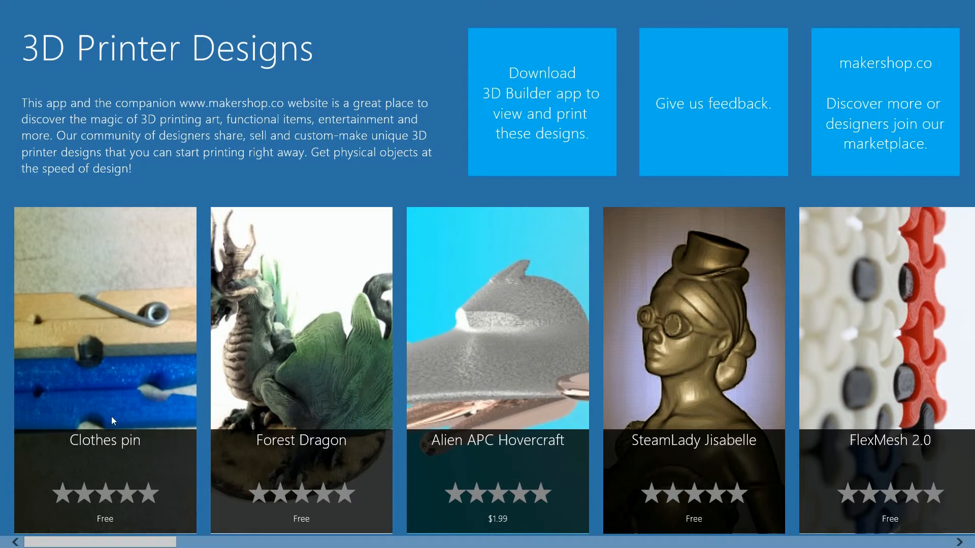
# Examine the Clothes pin design's details and browse through the rest of the marketplace designs.
pyautogui.click(108, 402)
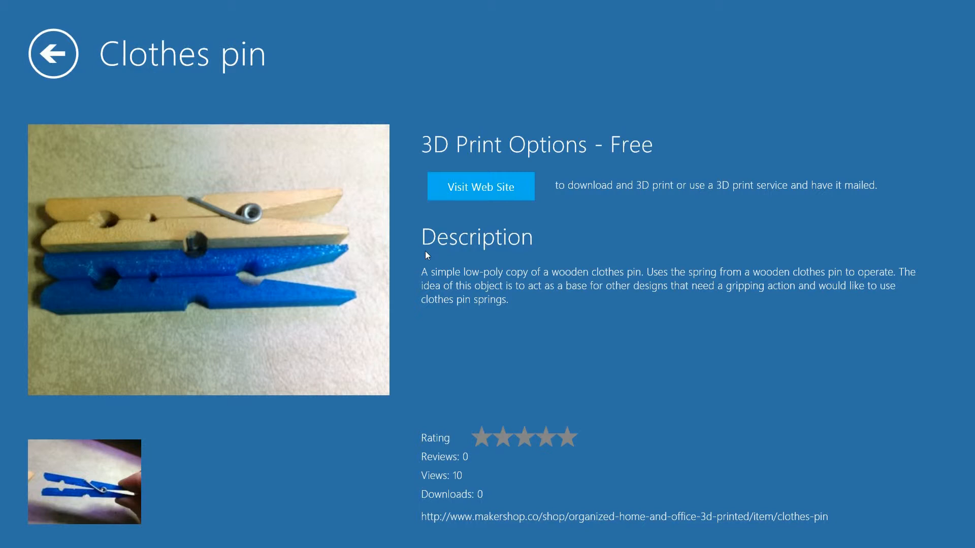
pyautogui.click(56, 46)
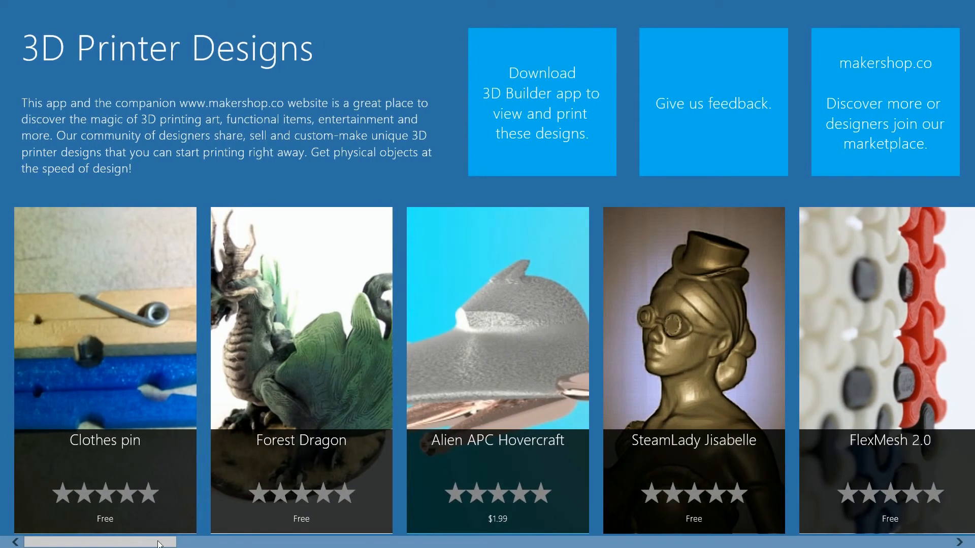
pyautogui.moveTo(159, 543); pyautogui.dragTo(241, 534)
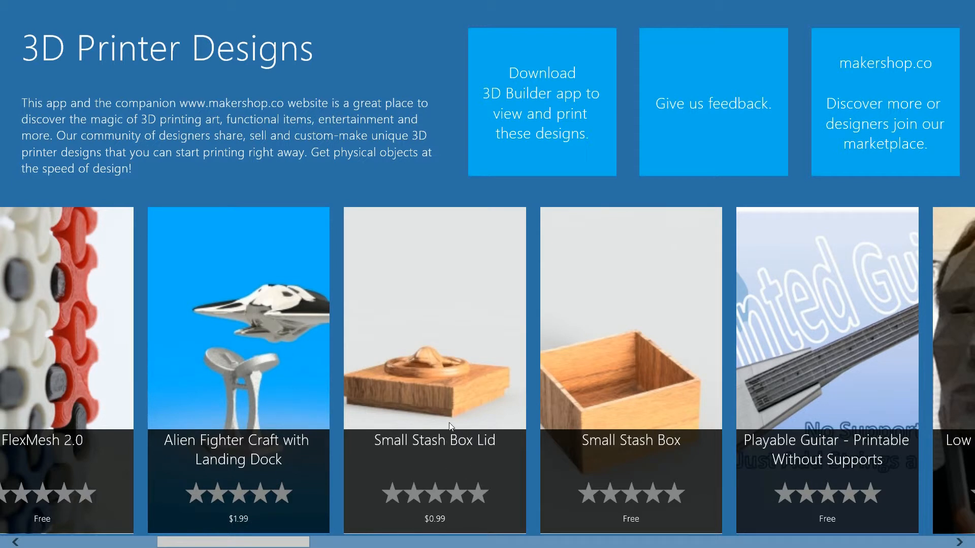
pyautogui.moveTo(299, 542); pyautogui.dragTo(456, 543)
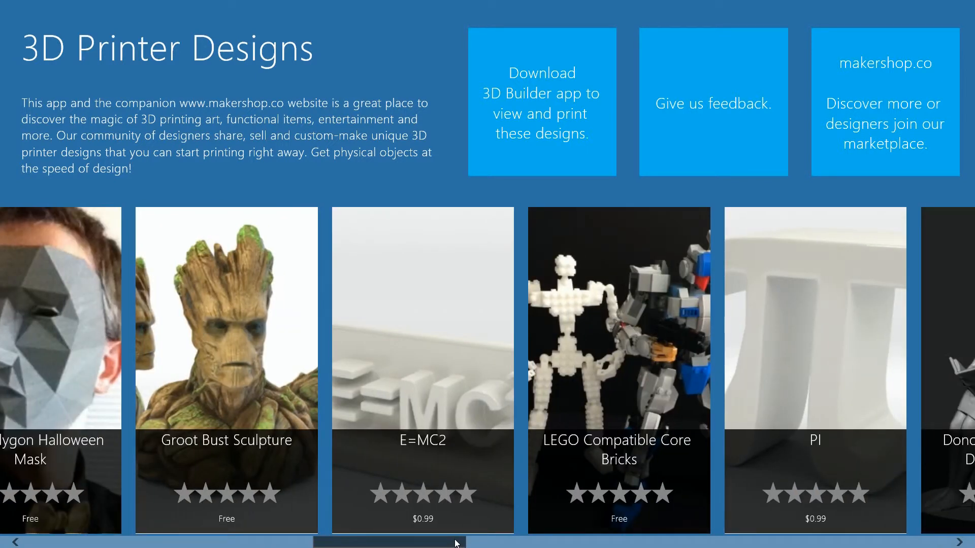
pyautogui.moveTo(459, 544); pyautogui.dragTo(781, 541)
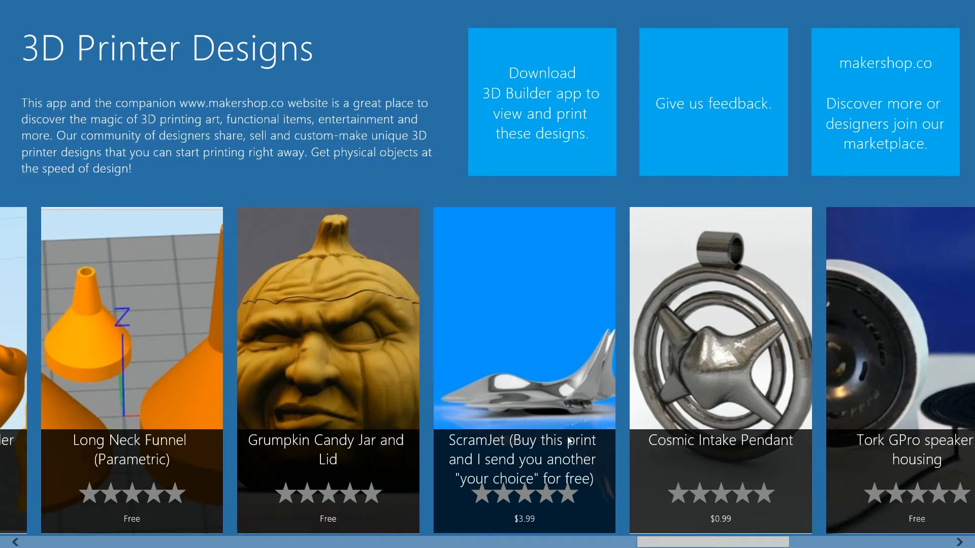
# Open the ScramJet design and its makershop.co page, and examine the print options, item info and license.
pyautogui.click(527, 416)
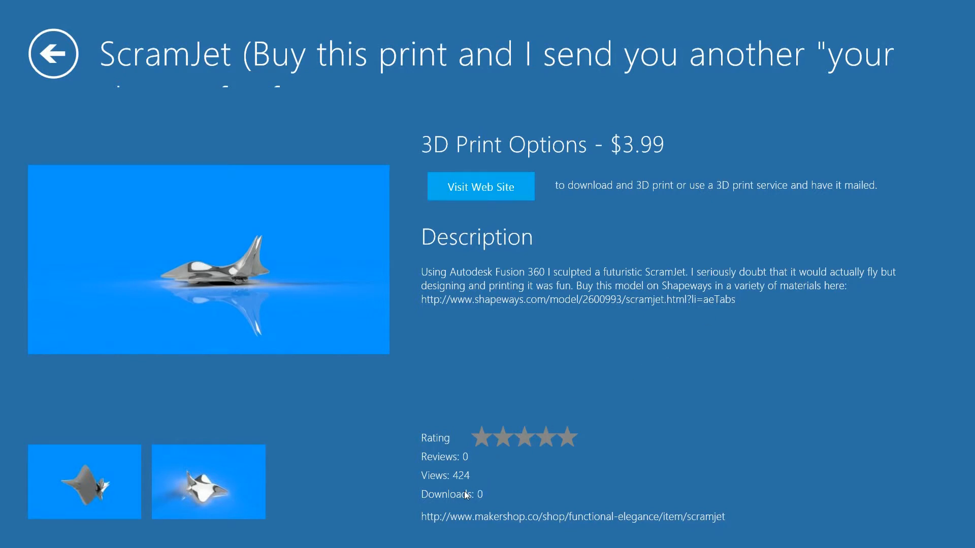
pyautogui.click(488, 187)
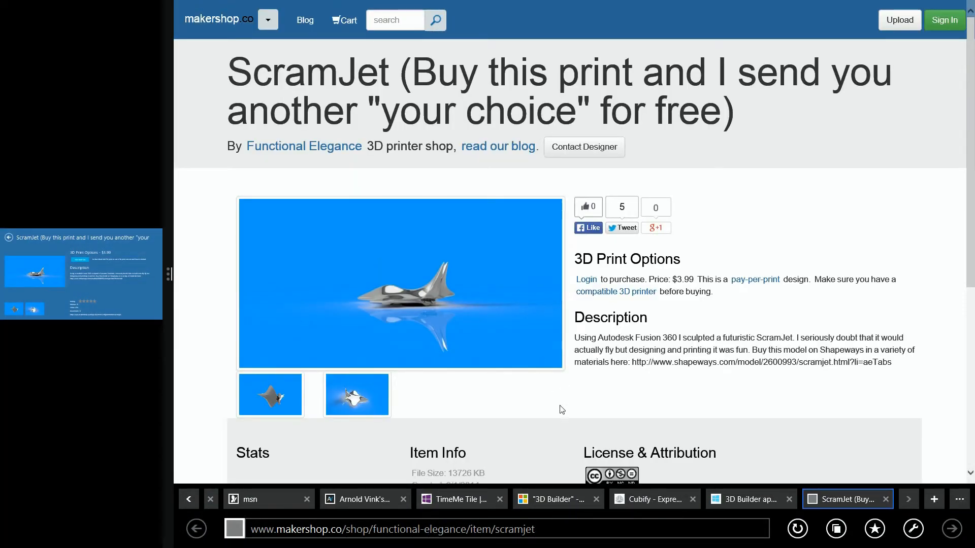
pyautogui.scroll(-3, 553, 401)
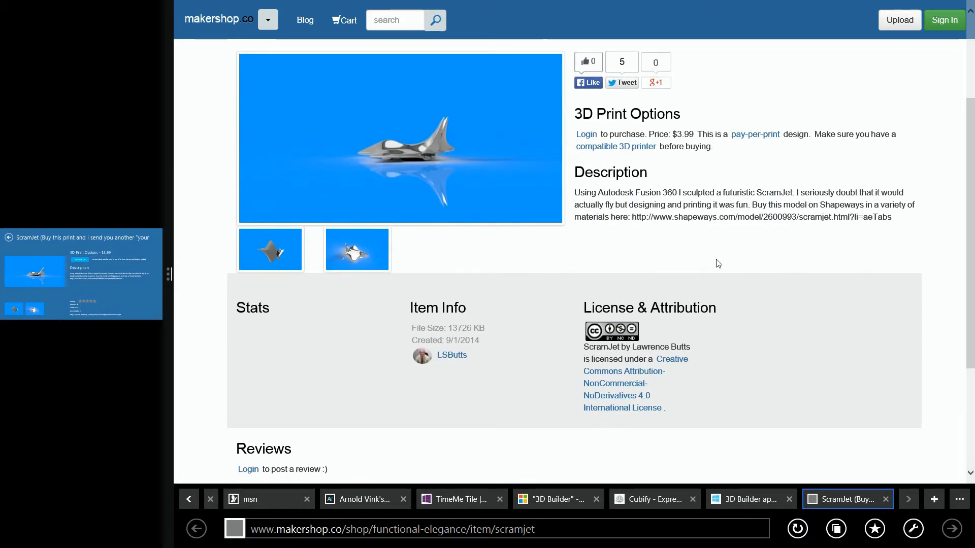
pyautogui.scroll(2, 718, 264)
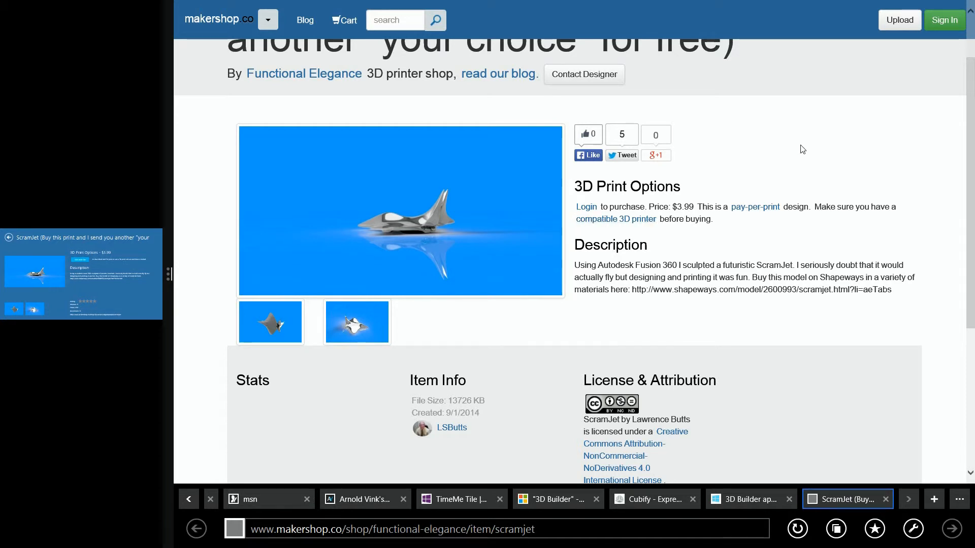
pyautogui.scroll(2, 818, 198)
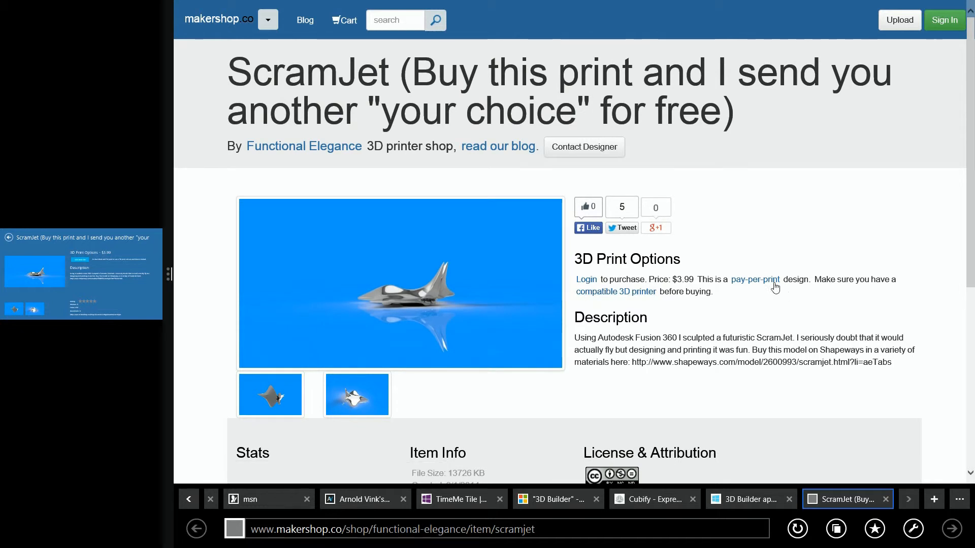
# Check the list of compatible 3D printers, and close the browser and the 3D Printer Designs app.
pyautogui.click(628, 294)
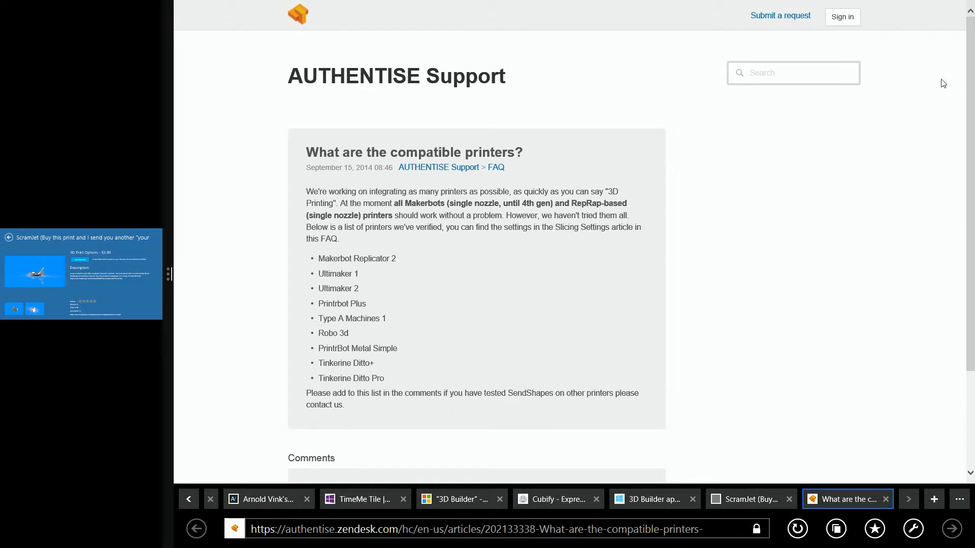
pyautogui.click(965, 8)
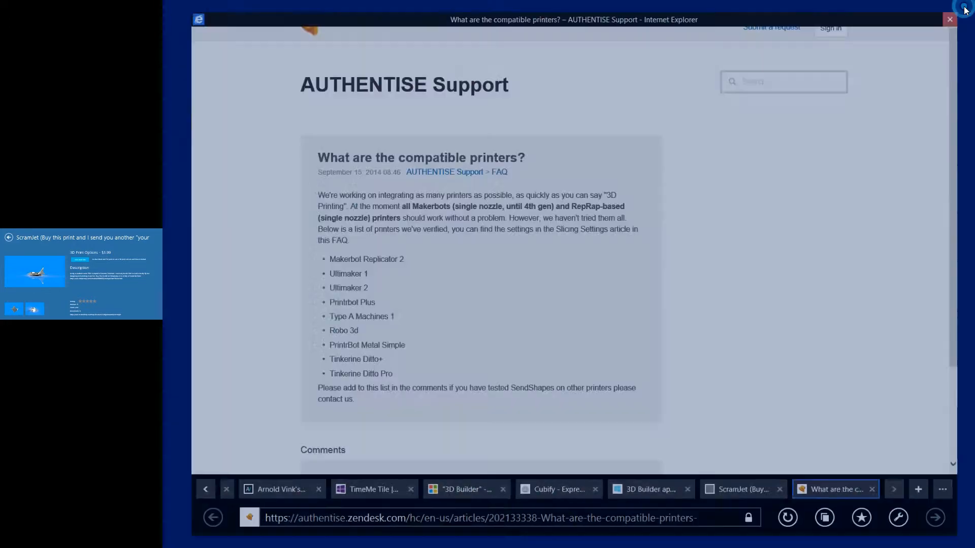
pyautogui.click(54, 54)
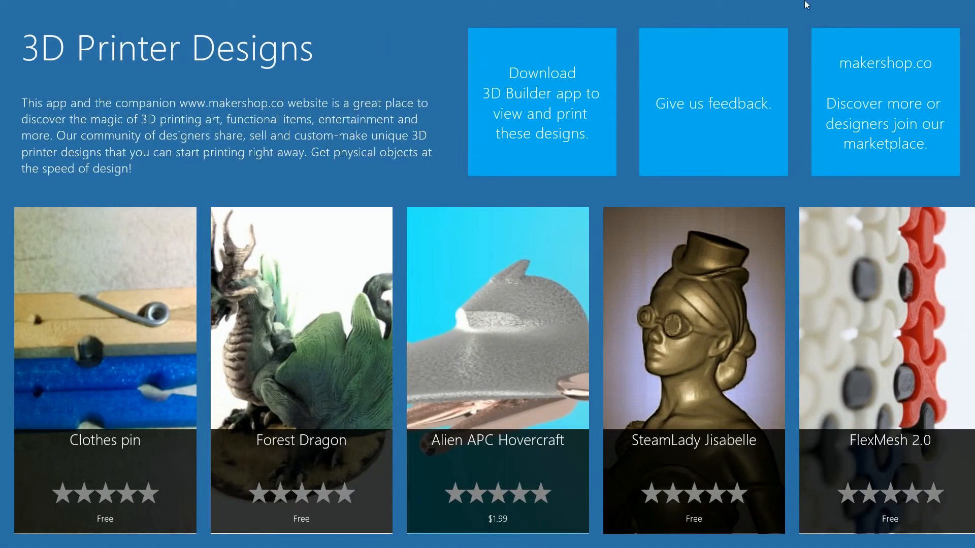
pyautogui.click(966, 9)
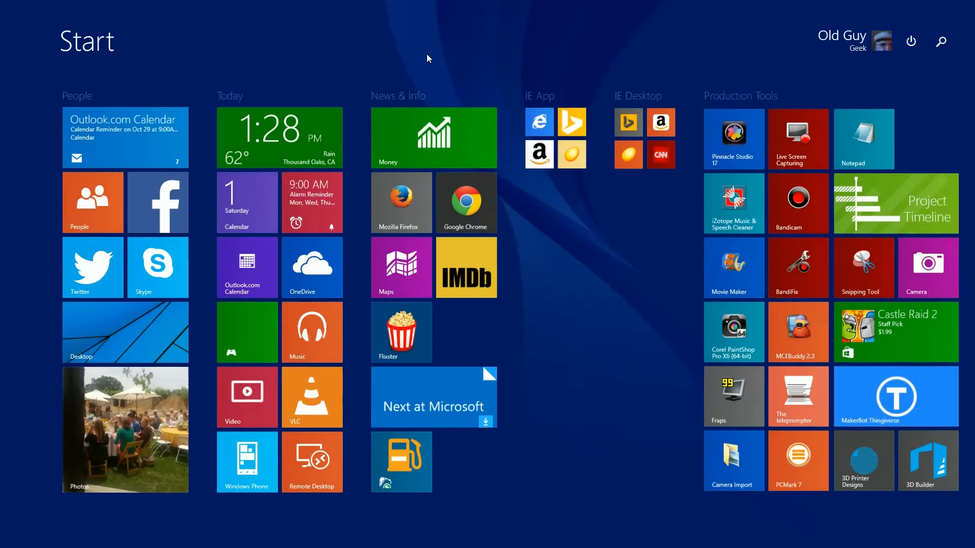
# Open the MakerBot Thingiverse app and browse the models in the Tiny Computers collection.
pyautogui.click(892, 405)
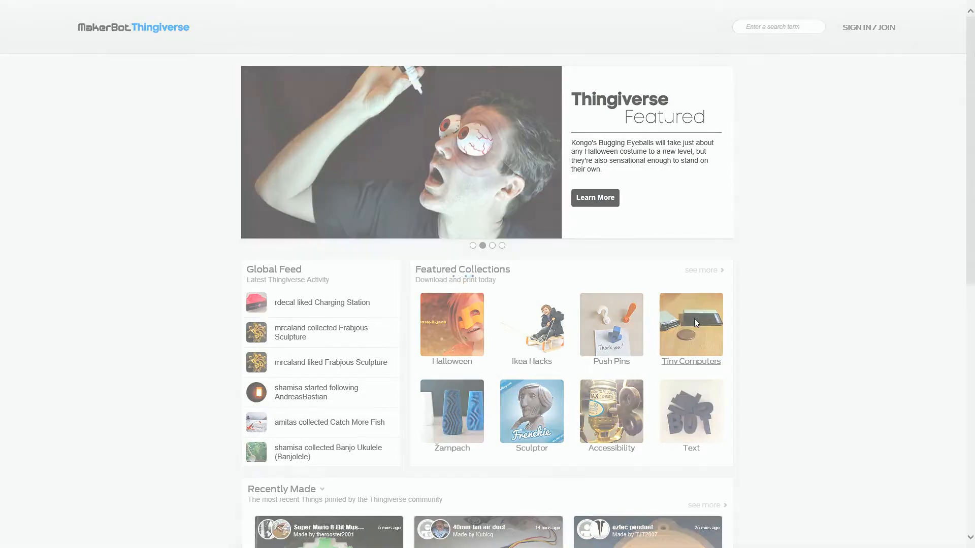
pyautogui.click(693, 322)
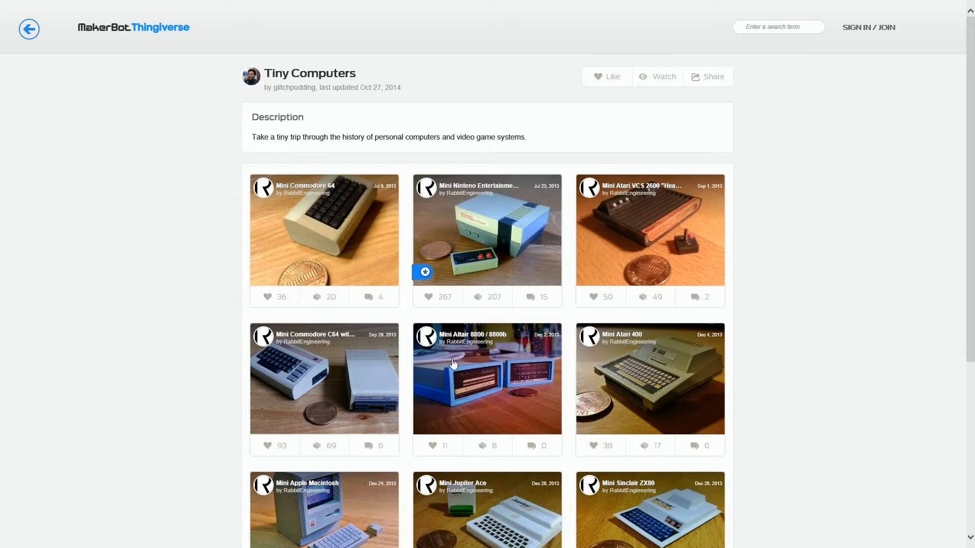
pyautogui.scroll(-3, 970, 226)
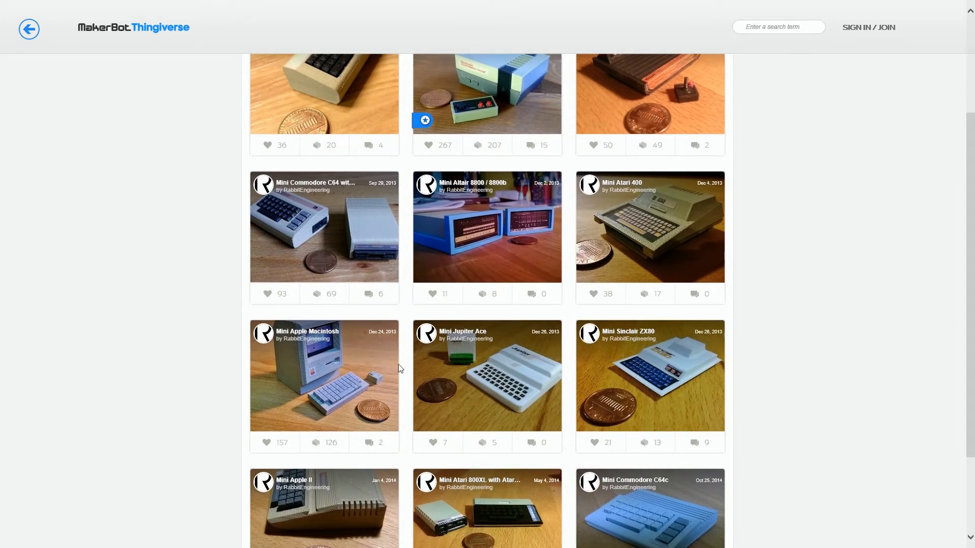
pyautogui.scroll(-3, 336, 480)
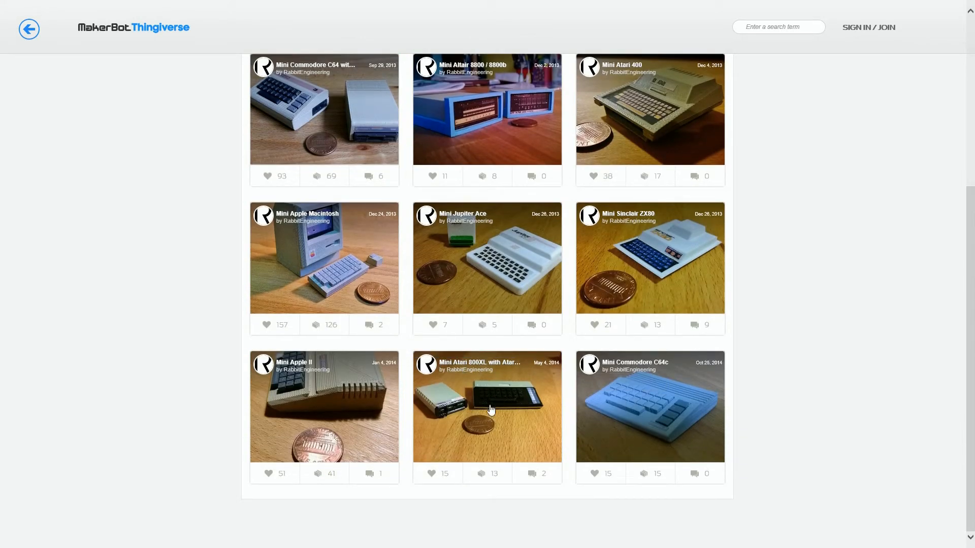
# Download the Mini Atari 800XL with Atari 1050 disk drive model into 3D Builder, using mm as the file's units.
pyautogui.click(471, 401)
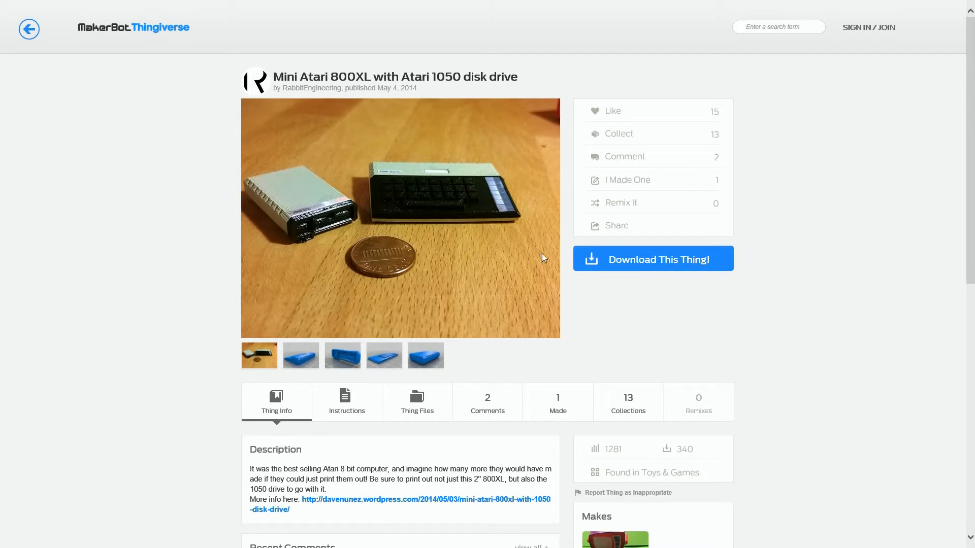
pyautogui.click(635, 260)
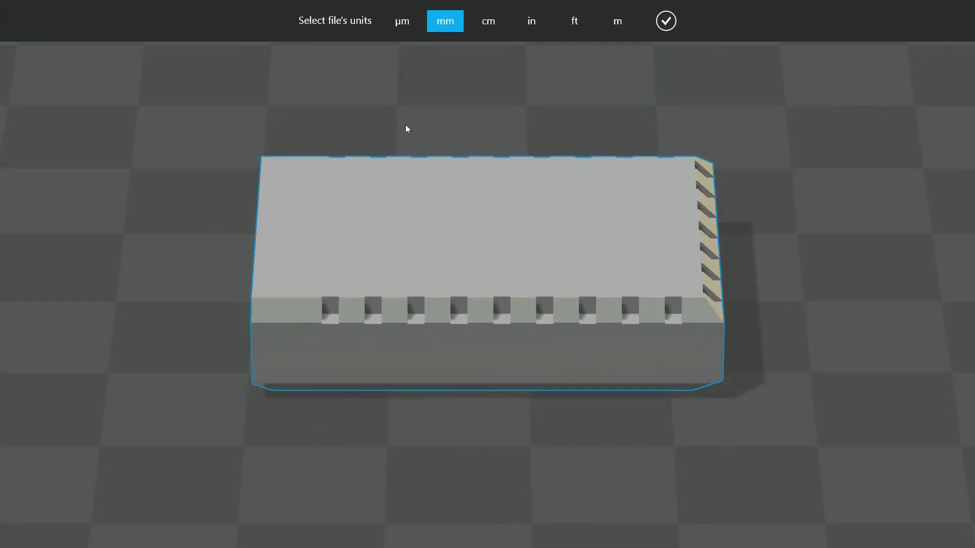
pyautogui.click(665, 21)
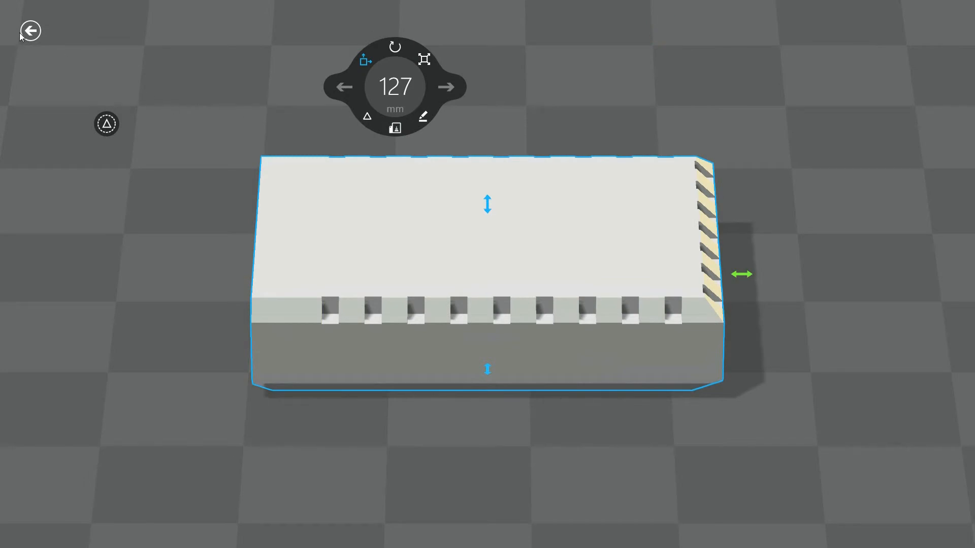
# Add diskbody.stl to the scene from the Mini_Atari_800XL_with_Atari_1050_disk_drive folder in this PC's Downloads, using mm as the file's units.
pyautogui.rightClick(252, 100)
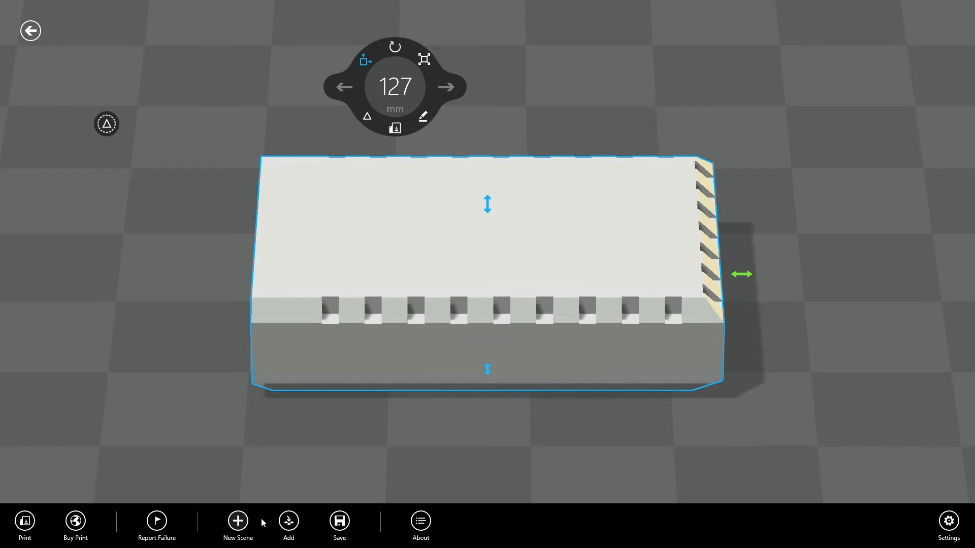
pyautogui.click(288, 520)
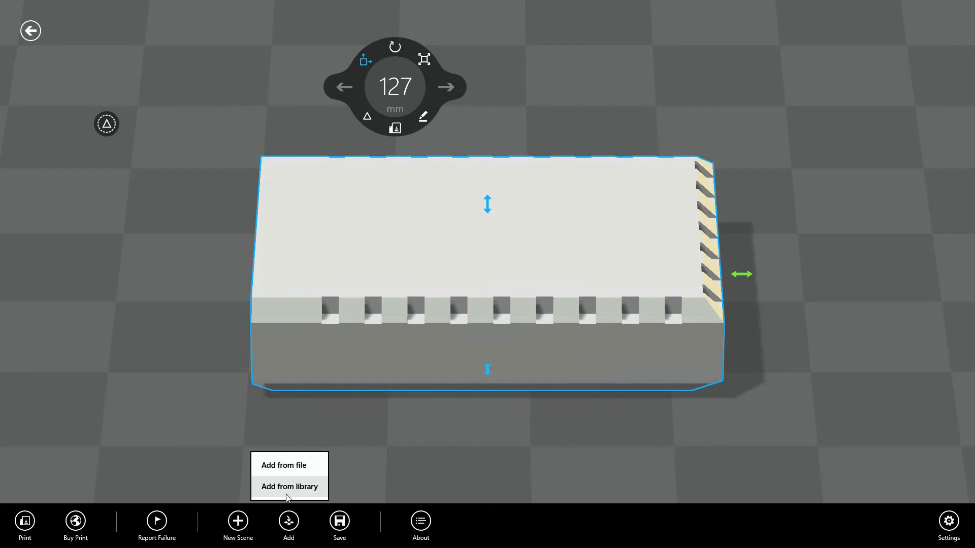
pyautogui.click(280, 465)
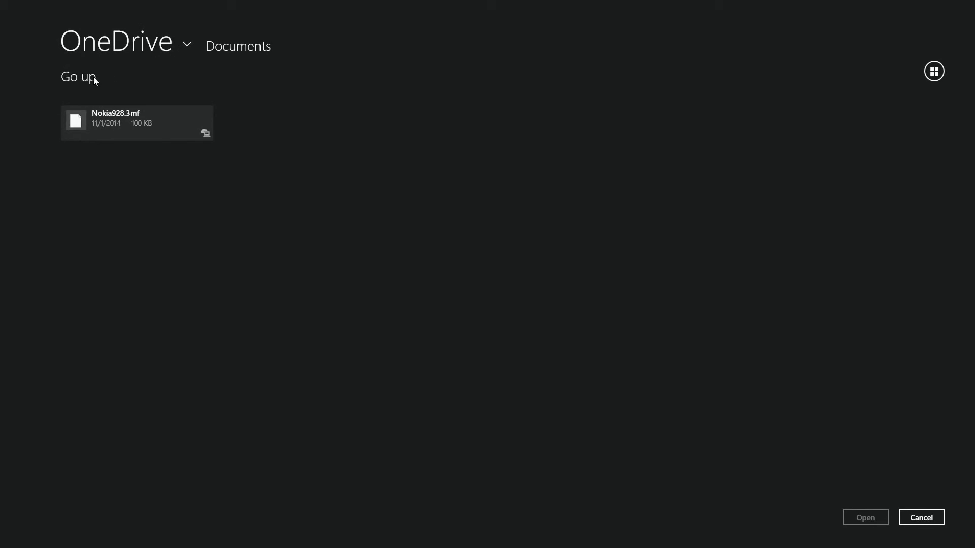
pyautogui.click(94, 80)
pyautogui.click(187, 43)
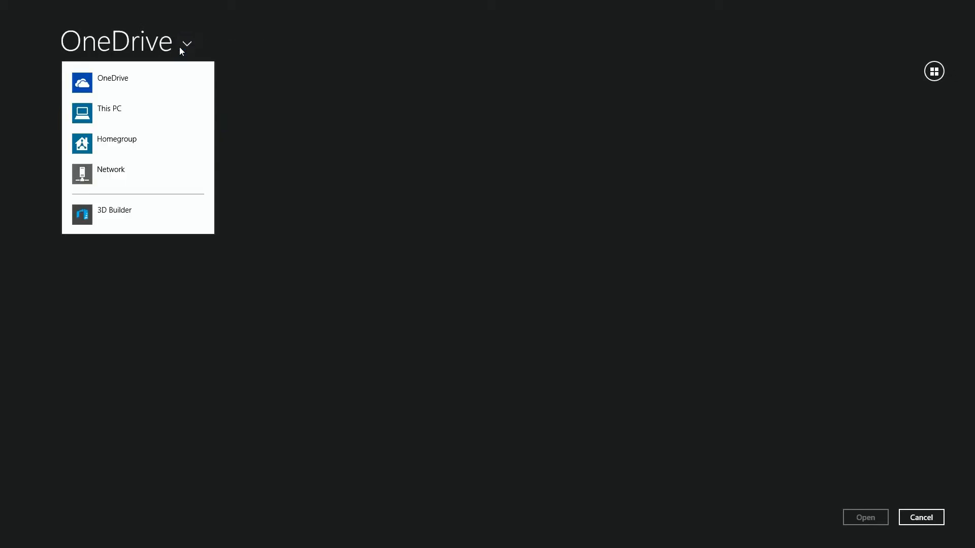
pyautogui.click(97, 104)
pyautogui.click(99, 245)
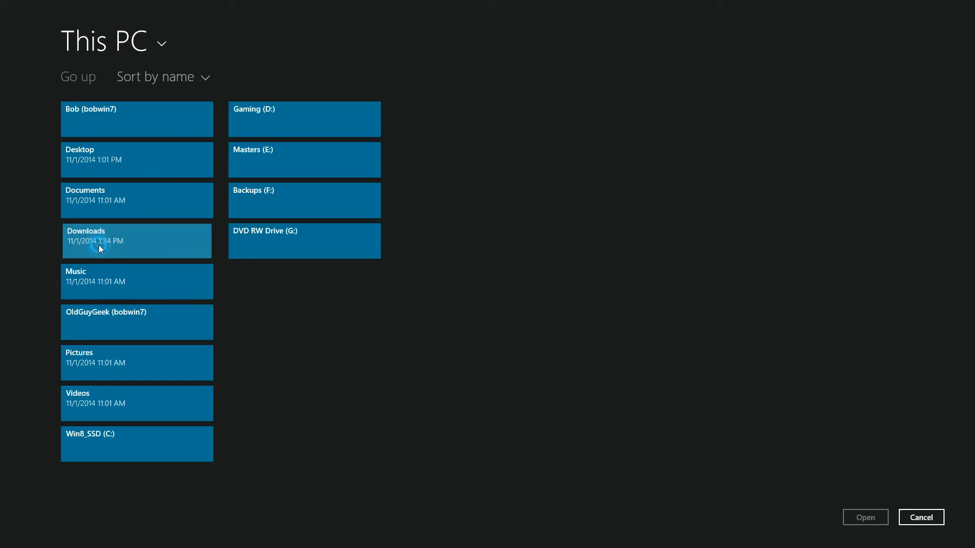
pyautogui.click(135, 117)
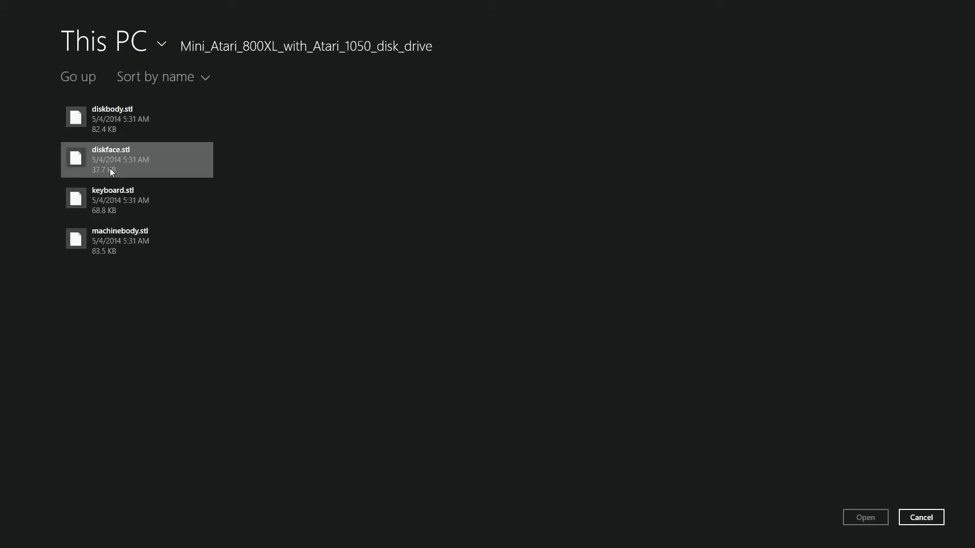
pyautogui.click(112, 123)
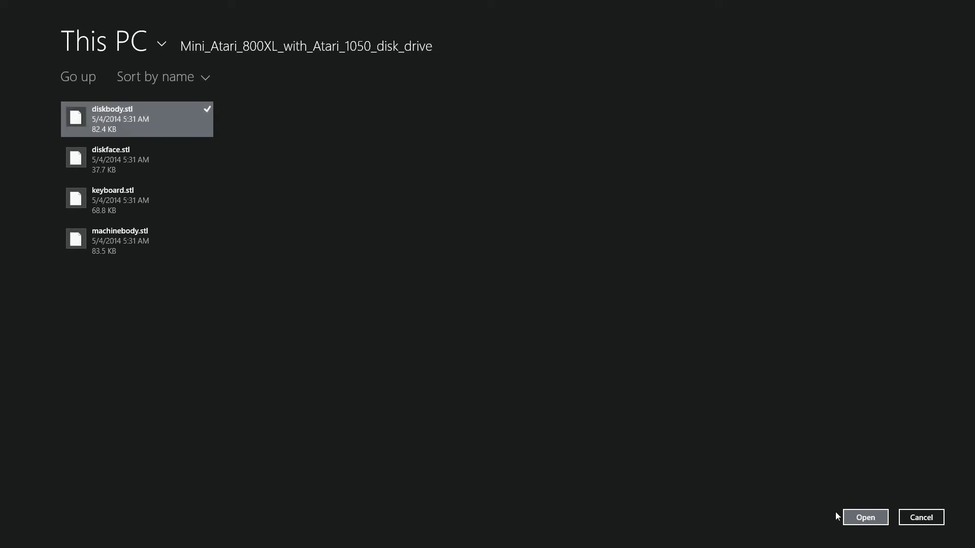
pyautogui.click(874, 518)
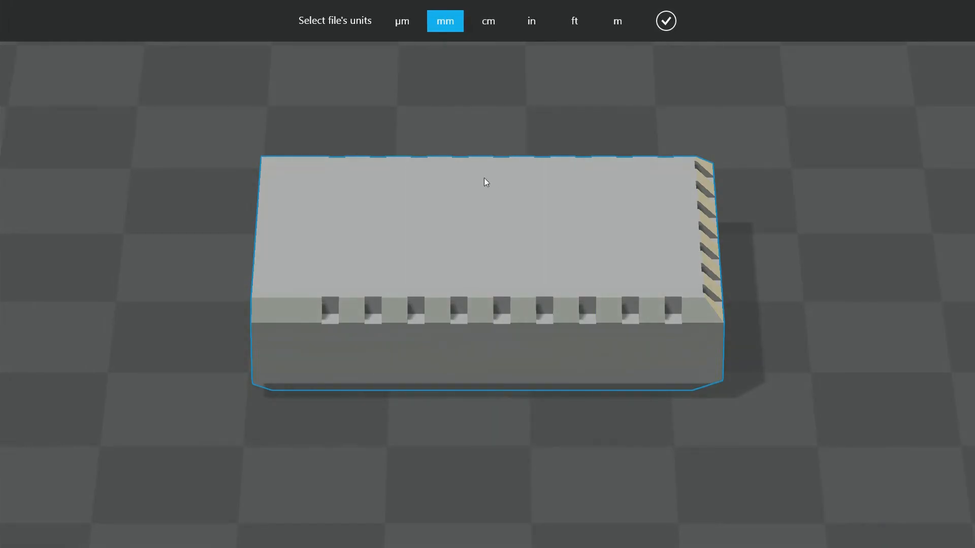
pyautogui.moveTo(447, 210); pyautogui.dragTo(396, 196, button='right')
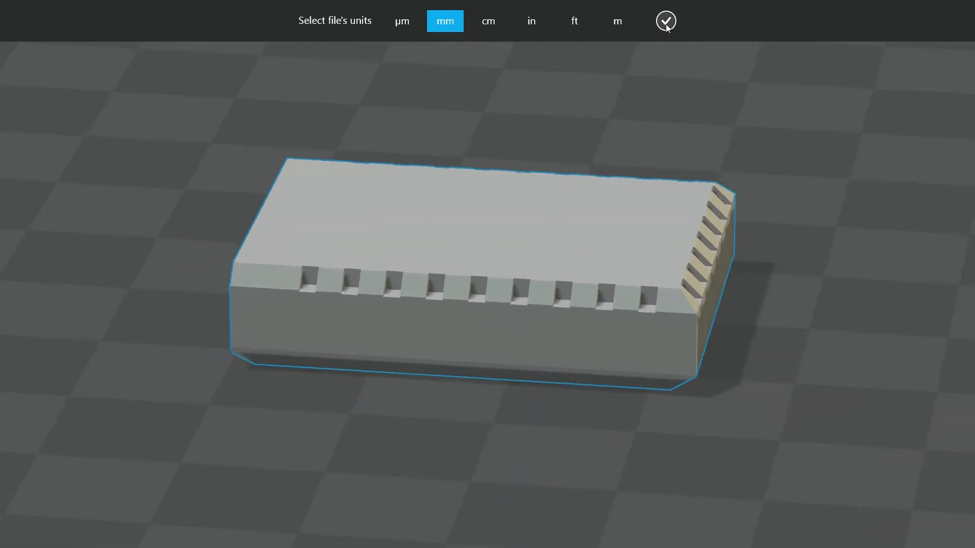
pyautogui.click(666, 21)
# Toggle the selection of the two overlapping disk drive bodies to inspect them, leaving only the first one selected.
pyautogui.scroll(-4, 477, 249)
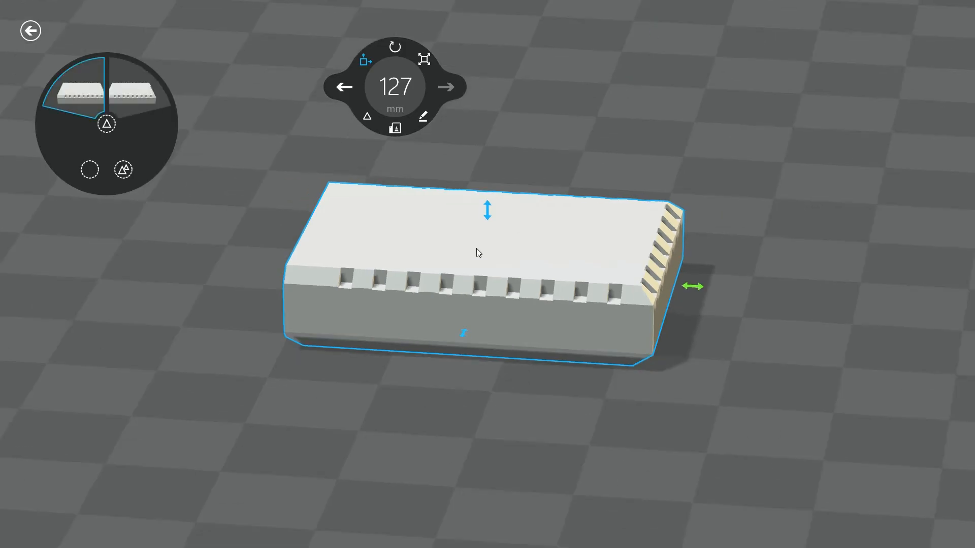
pyautogui.click(139, 103)
pyautogui.click(94, 94)
pyautogui.click(127, 91)
pyautogui.click(82, 93)
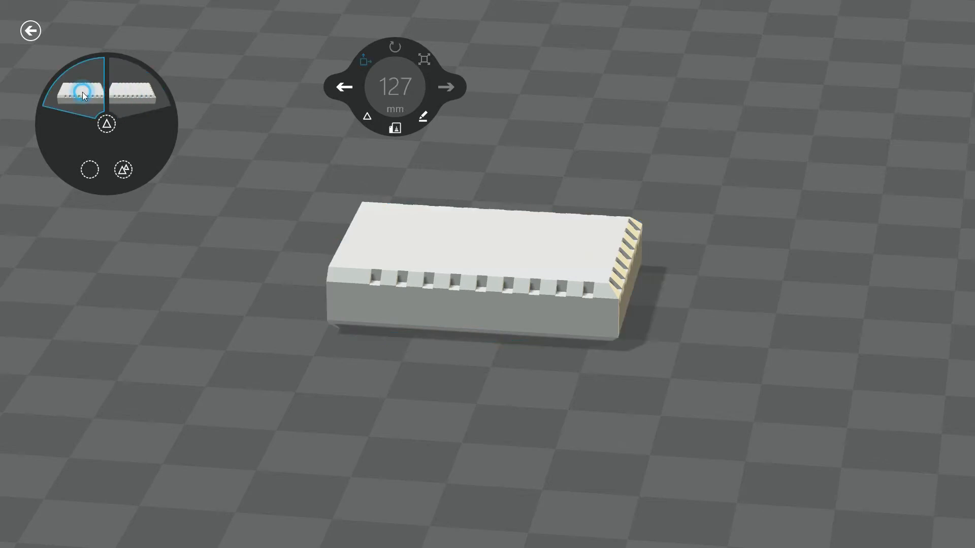
pyautogui.click(123, 81)
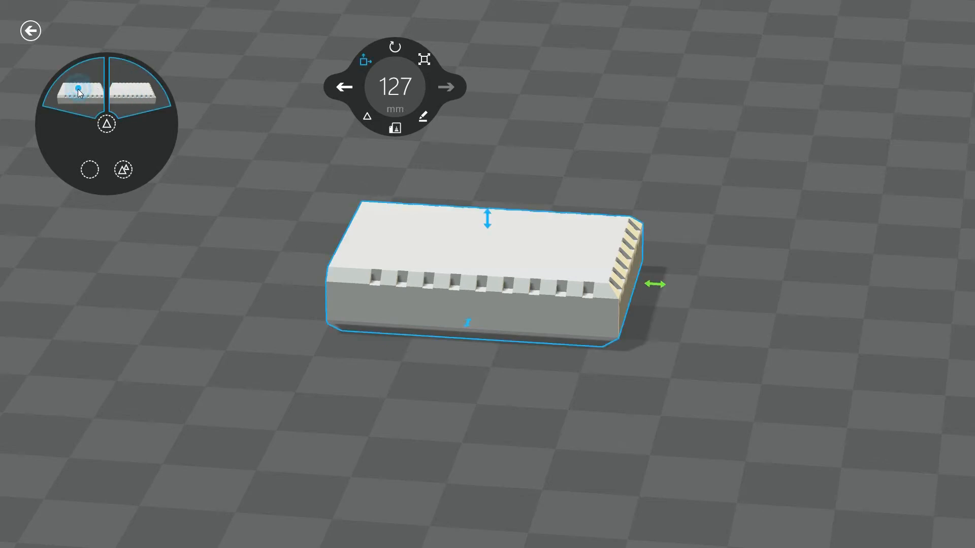
pyautogui.click(484, 255)
# Add diskface.stl to the scene from the Mini_Atari_800XL_with_Atari_1050_disk_drive folder, using mm as the file's units.
pyautogui.rightClick(295, 212)
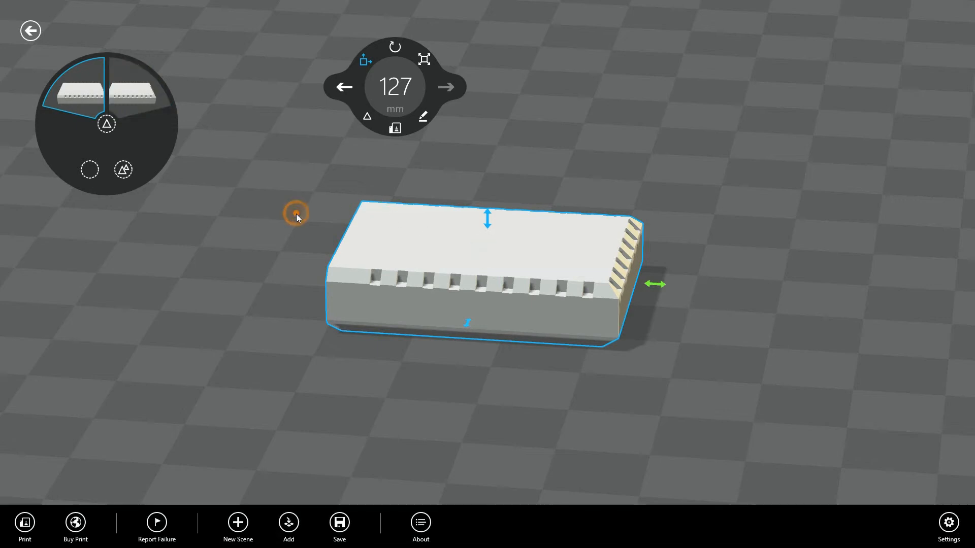
pyautogui.click(289, 523)
pyautogui.click(296, 465)
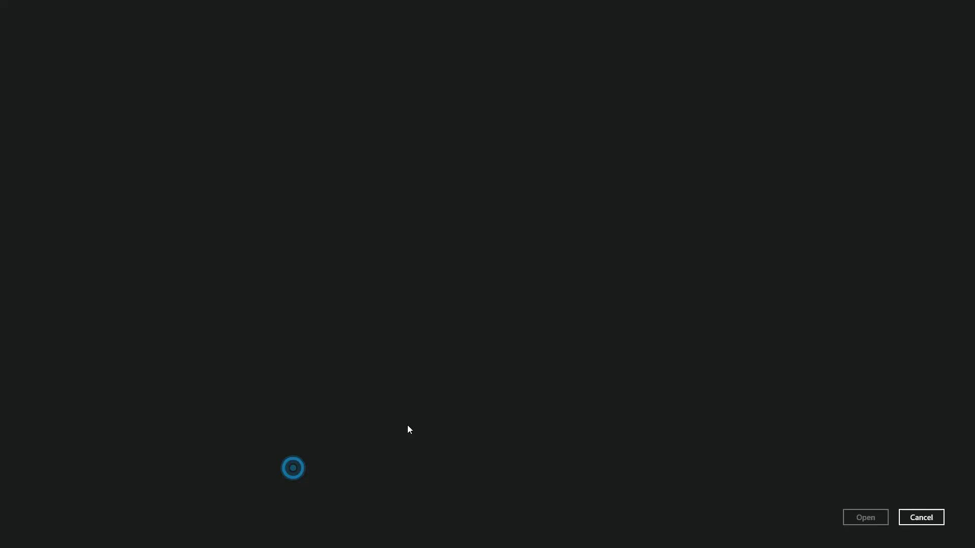
pyautogui.click(117, 160)
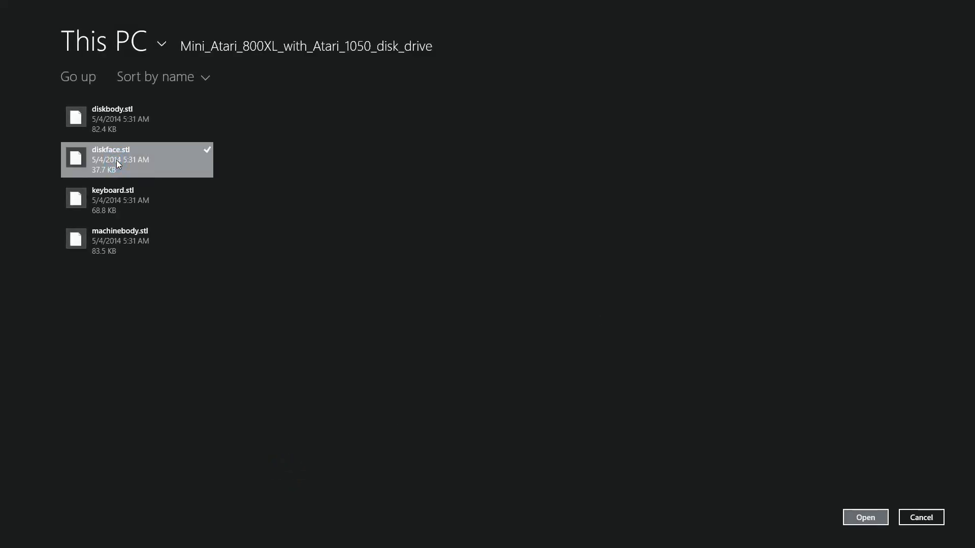
pyautogui.click(857, 518)
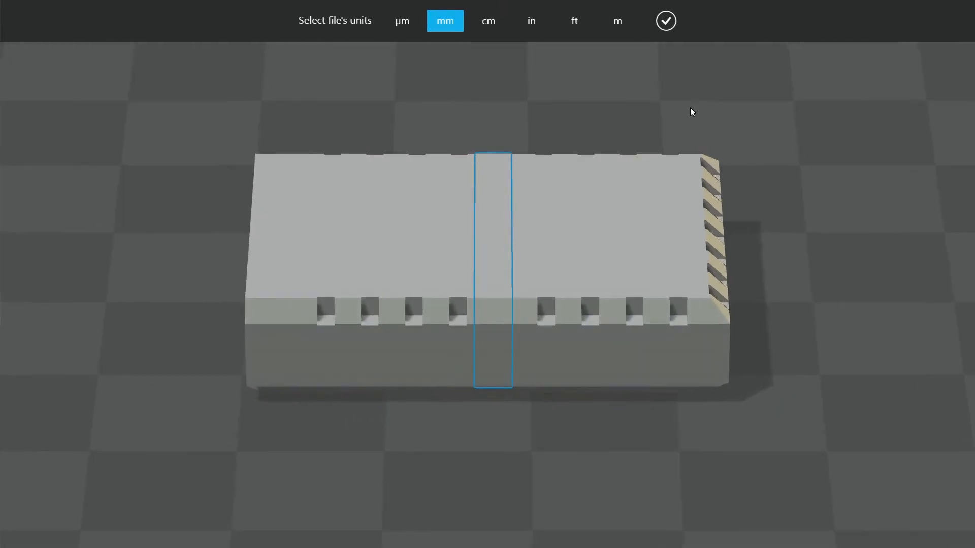
pyautogui.click(665, 18)
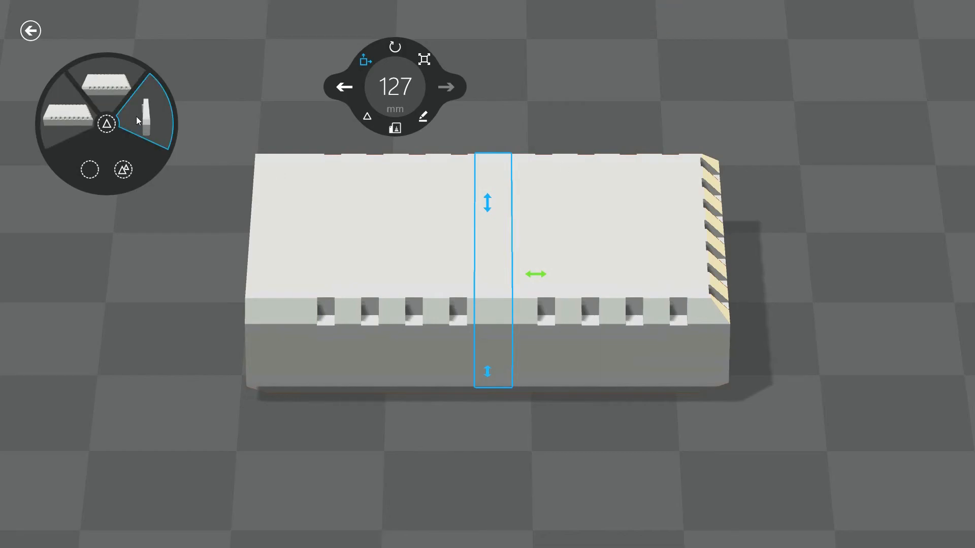
# Select the duplicate disk drive body together with the disk face and delete both from the scene.
pyautogui.click(90, 95)
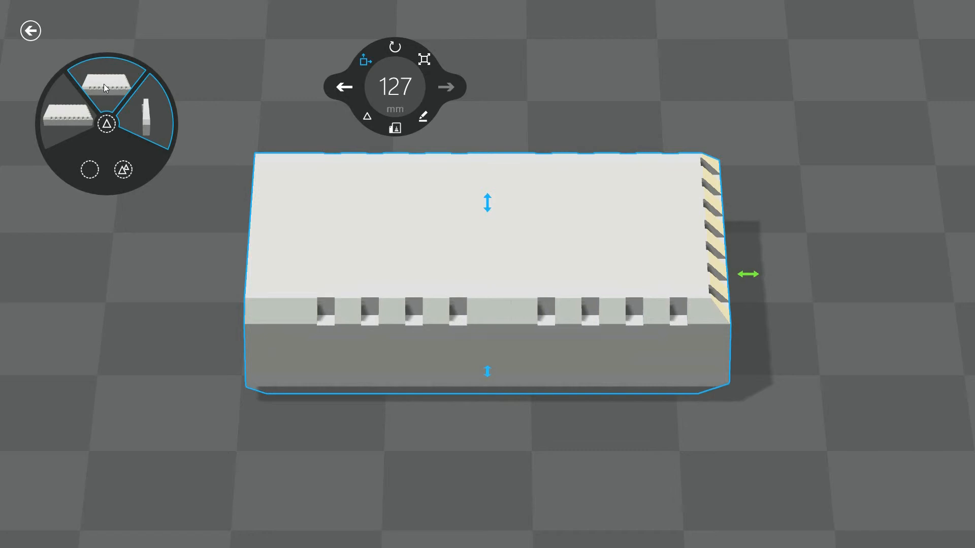
pyautogui.click(99, 83)
pyautogui.rightClick(100, 86)
pyautogui.click(126, 96)
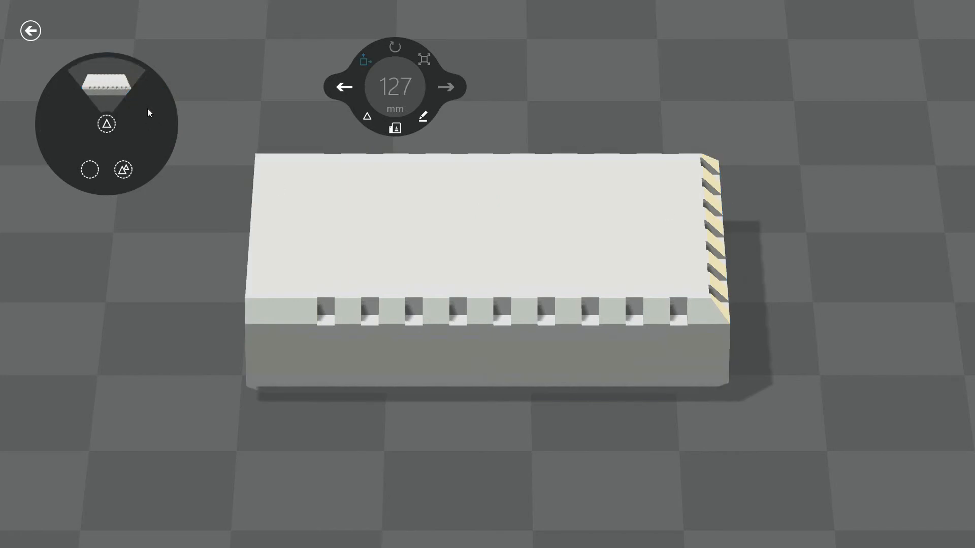
# Import diskface.stl again beside the single remaining disk drive body, with mm as the file's units.
pyautogui.rightClick(165, 310)
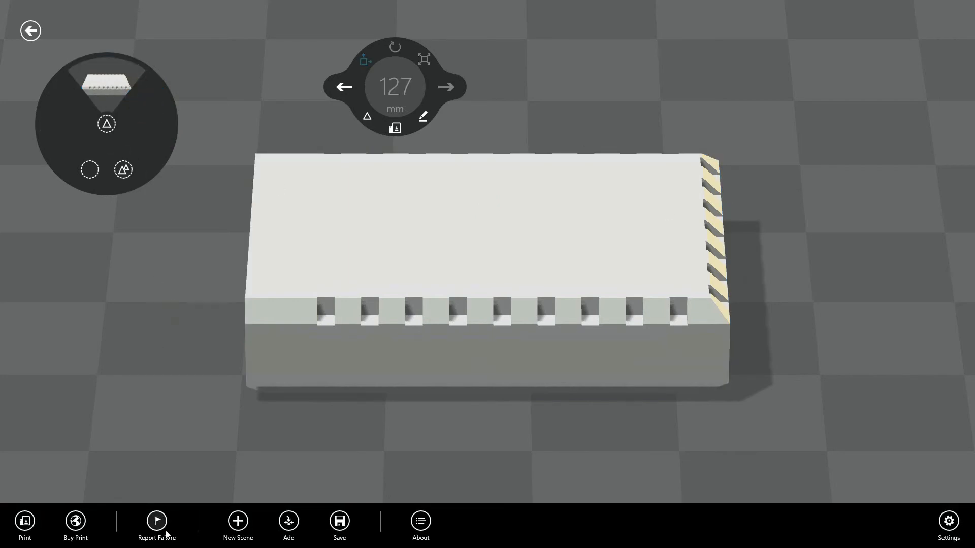
pyautogui.click(289, 521)
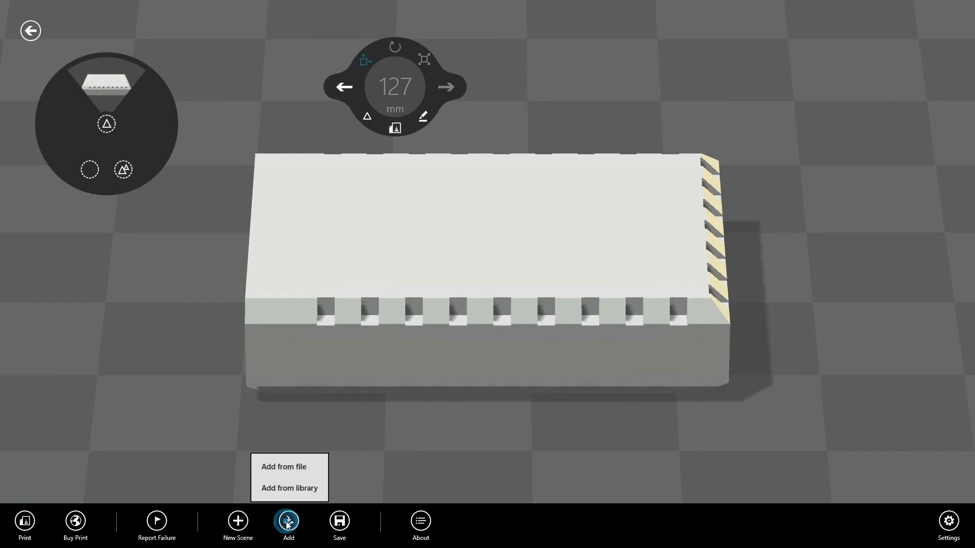
pyautogui.click(289, 465)
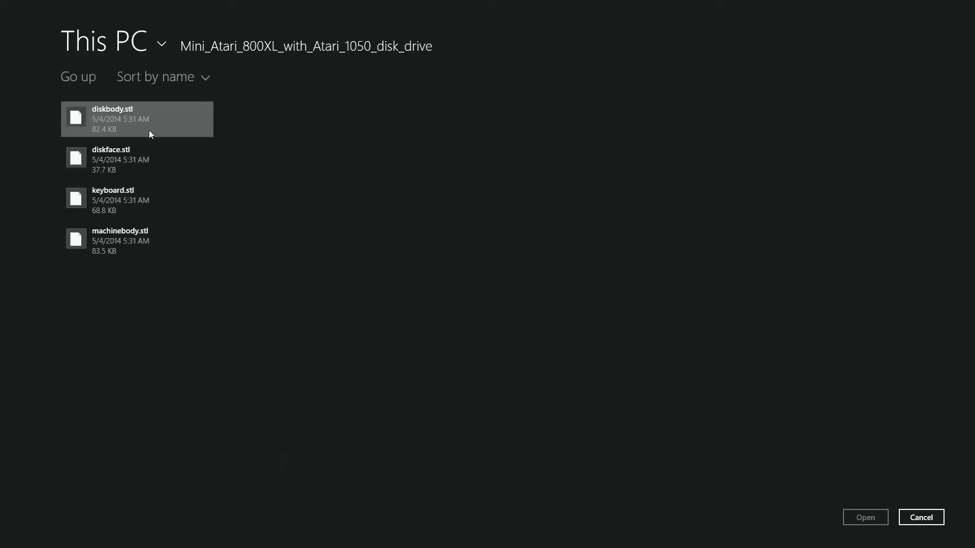
pyautogui.click(98, 153)
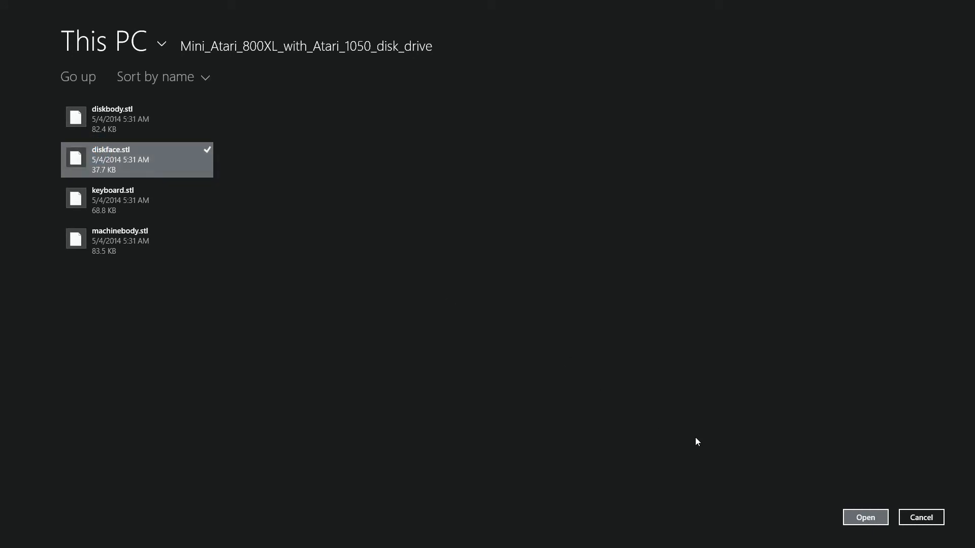
pyautogui.click(853, 518)
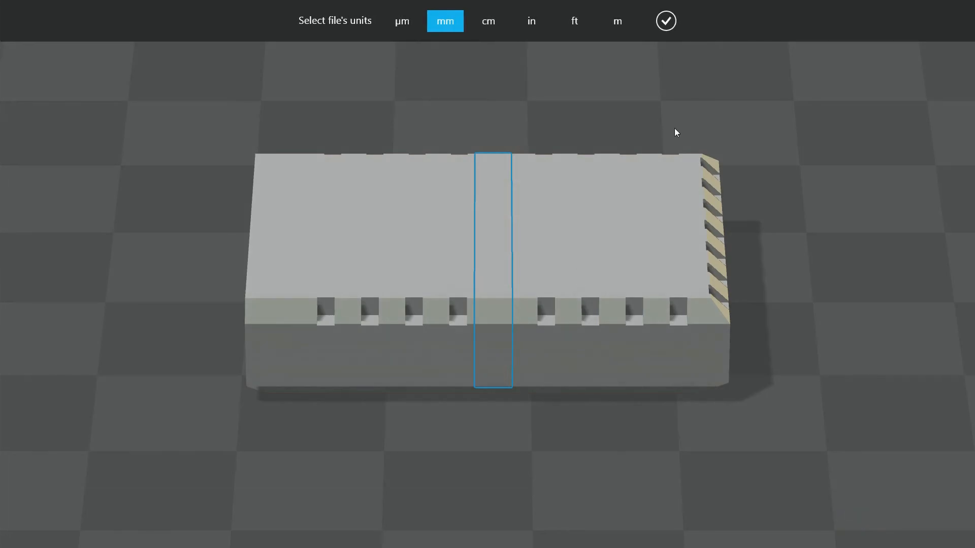
pyautogui.click(665, 20)
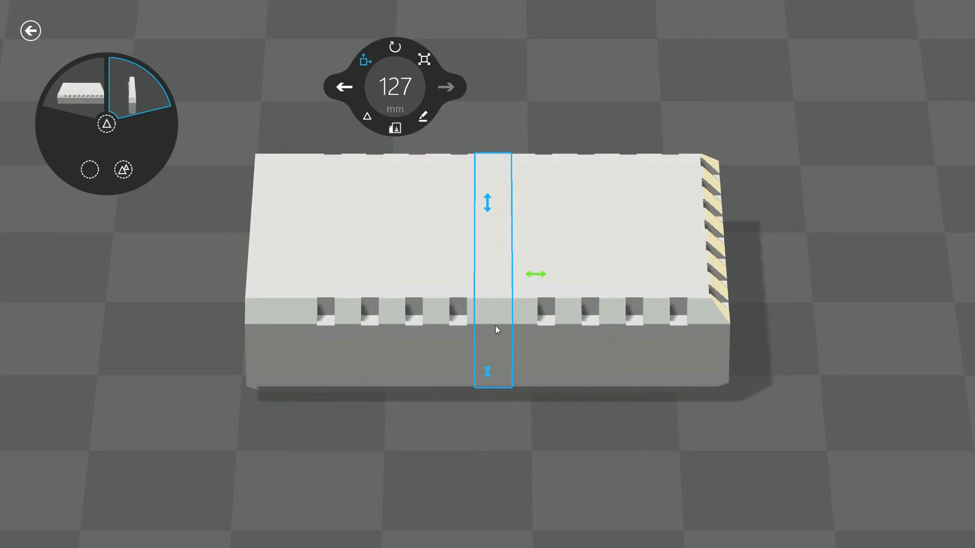
# Lift the disk face out of the drive body and move it to the body's open front end, at about 106.63 mm along its length.
pyautogui.moveTo(493, 325); pyautogui.dragTo(470, 359, button='right')
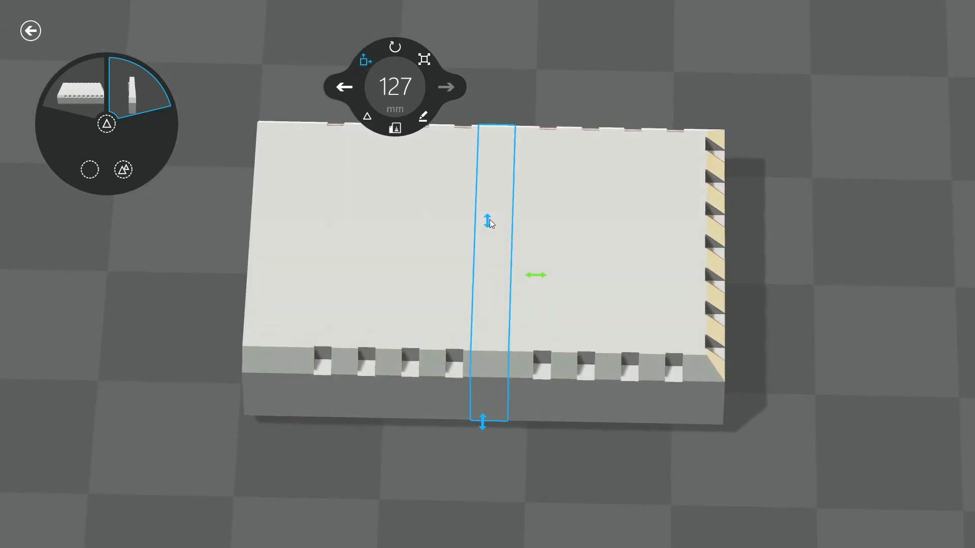
pyautogui.moveTo(488, 229); pyautogui.dragTo(567, 231, button='right')
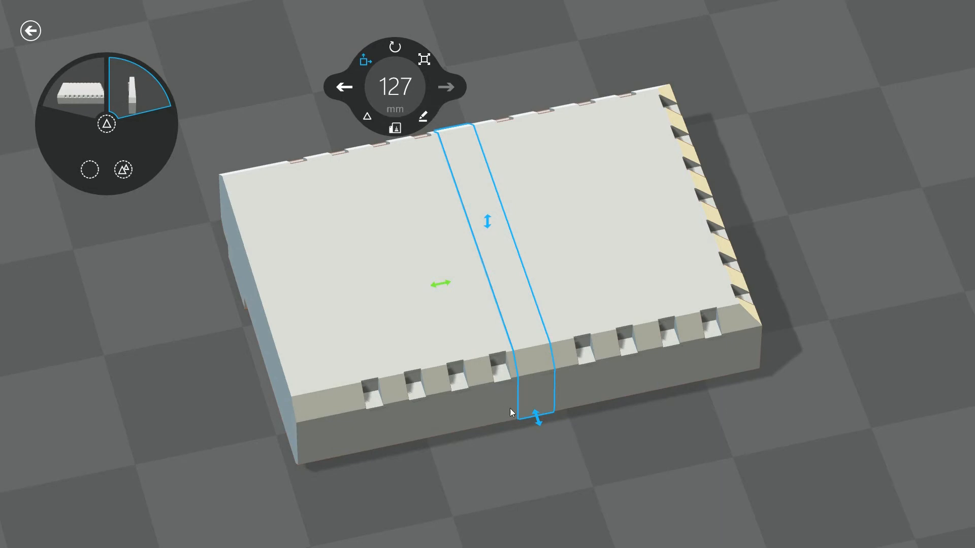
pyautogui.moveTo(489, 224); pyautogui.dragTo(338, 153)
pyautogui.moveTo(440, 196); pyautogui.dragTo(249, 482)
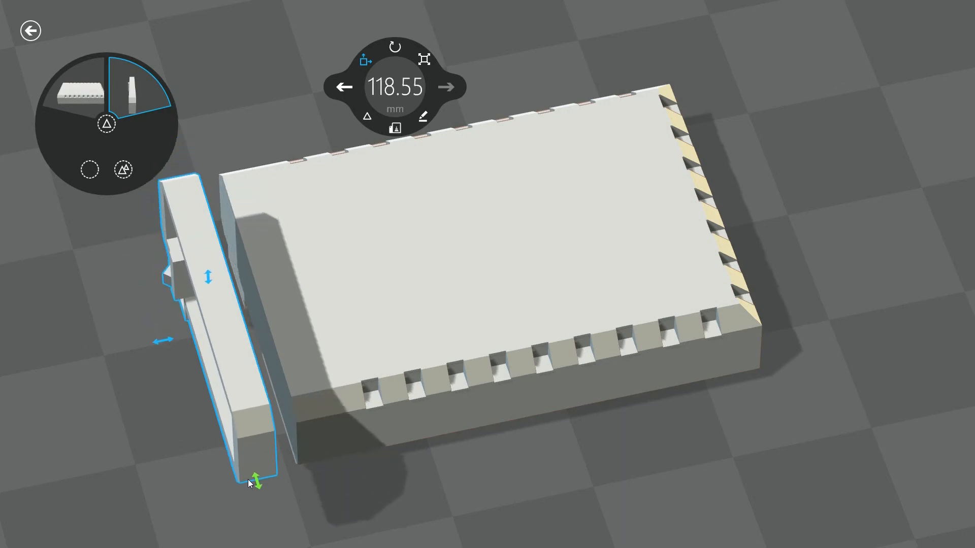
pyautogui.moveTo(205, 276); pyautogui.dragTo(239, 264)
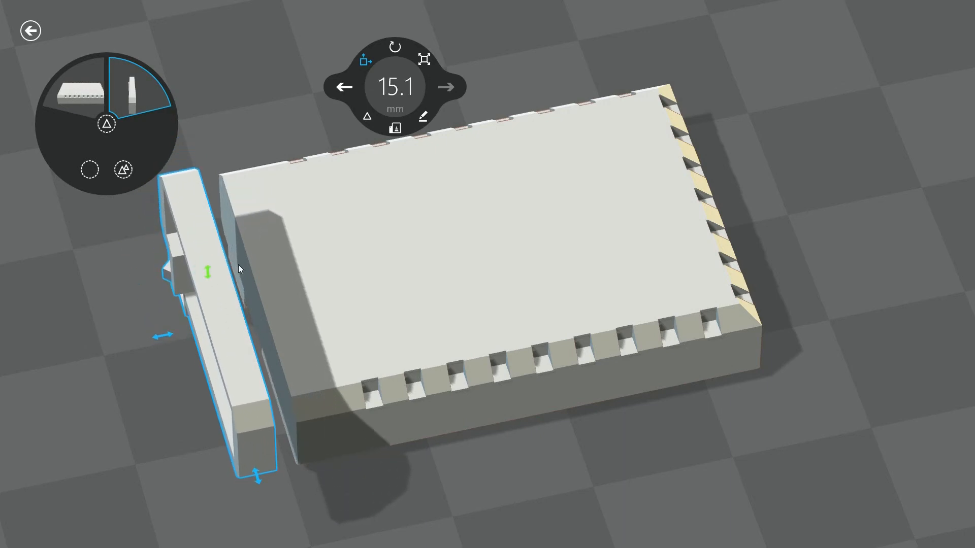
pyautogui.moveTo(166, 337); pyautogui.dragTo(181, 332)
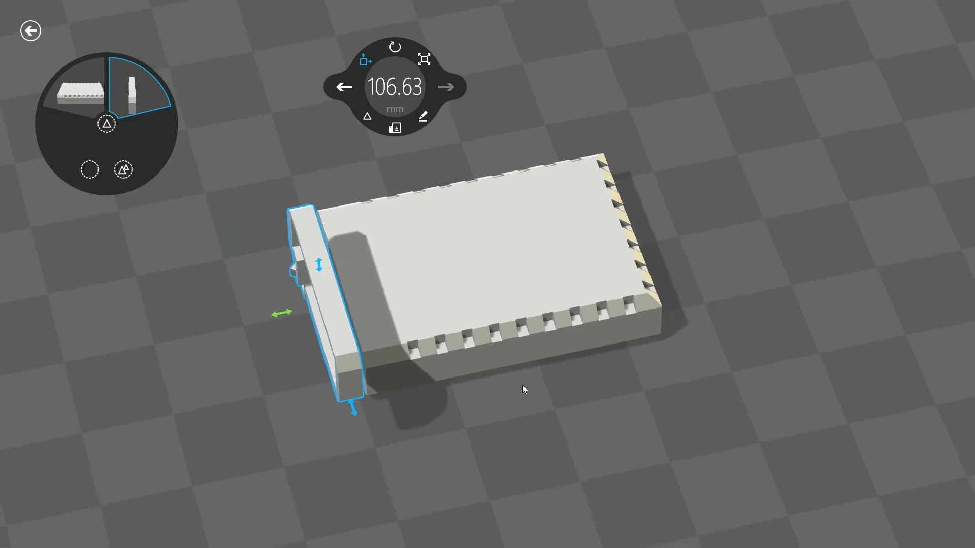
# Lower the disk face to a height of about 5.43 mm and align it sideways with the drive body at 127 mm.
pyautogui.moveTo(509, 393); pyautogui.dragTo(359, 239)
pyautogui.moveTo(327, 190)
pyautogui.mouseDown()
pyautogui.moveTo(323, 218)
pyautogui.moveTo(340, 196)
pyautogui.moveTo(340, 230)
pyautogui.moveTo(332, 206)
pyautogui.mouseUp()
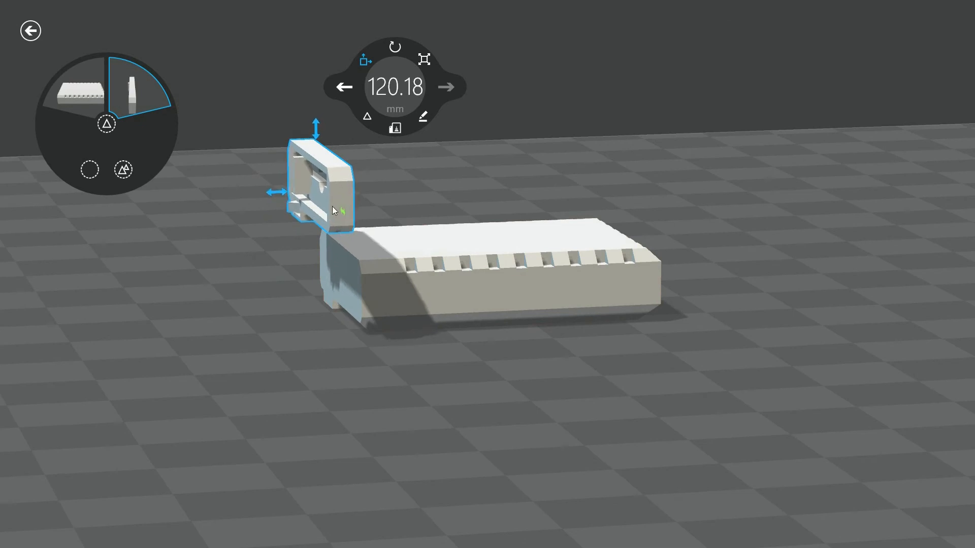
pyautogui.moveTo(318, 128); pyautogui.dragTo(296, 208)
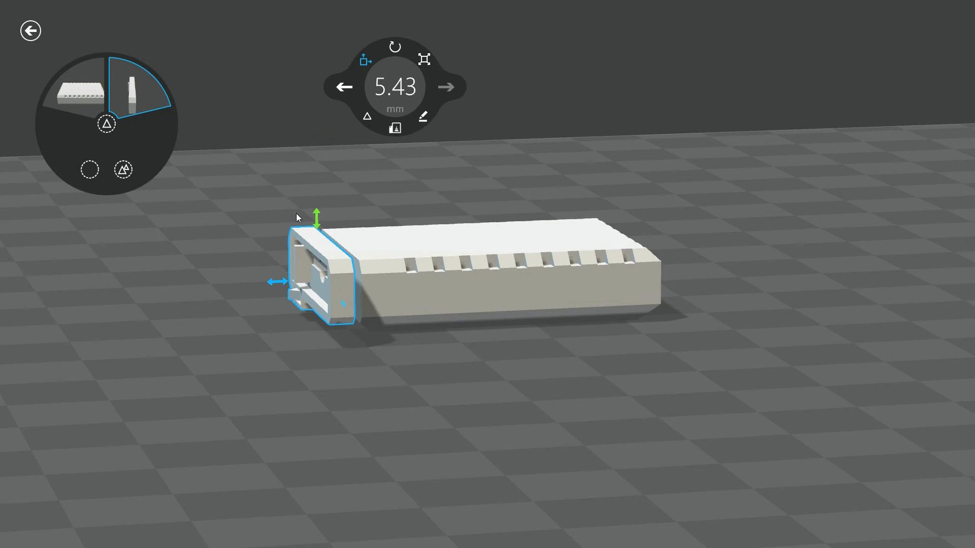
pyautogui.moveTo(365, 346); pyautogui.dragTo(677, 380)
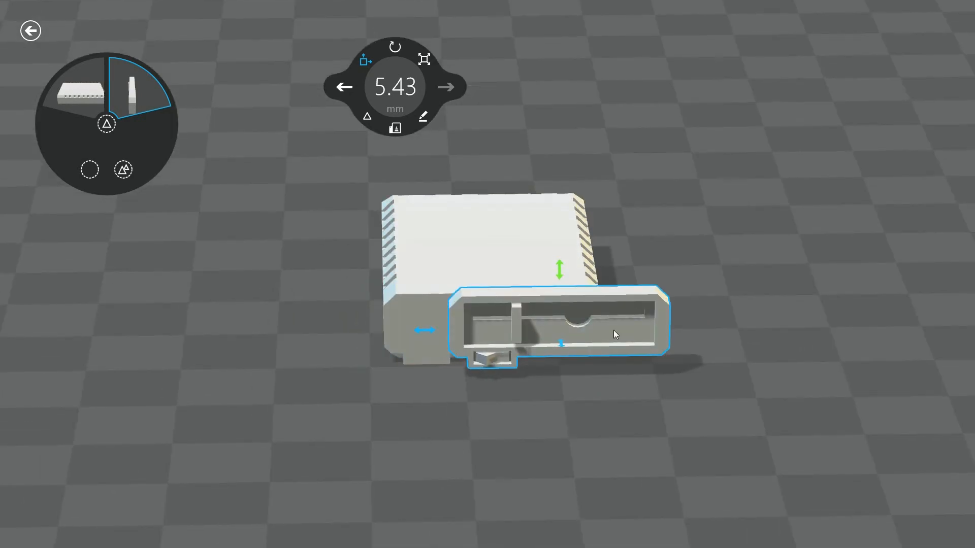
pyautogui.moveTo(442, 333); pyautogui.dragTo(363, 351)
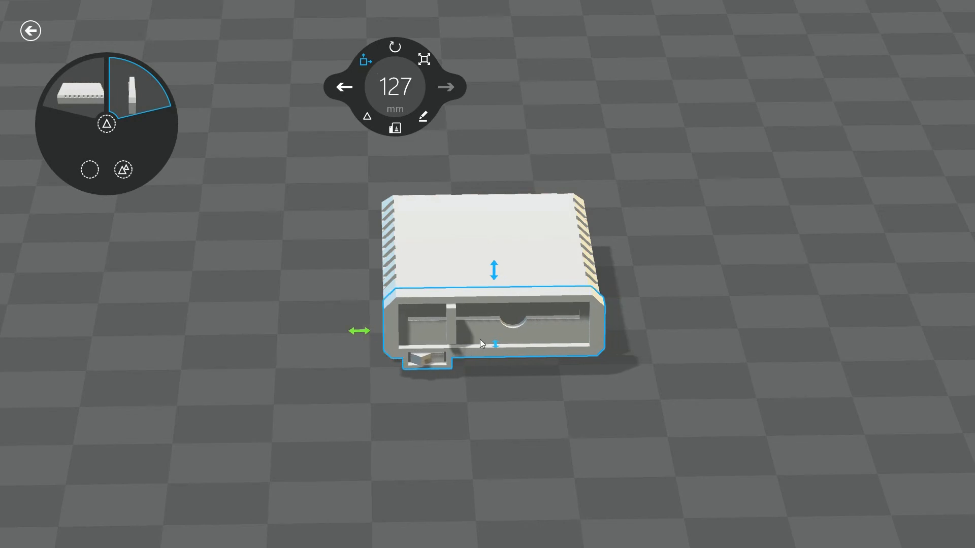
# Adjust the disk face's height to 4 mm and slide it against the drive body's front, at about 108.84 mm.
pyautogui.moveTo(506, 410); pyautogui.dragTo(512, 358)
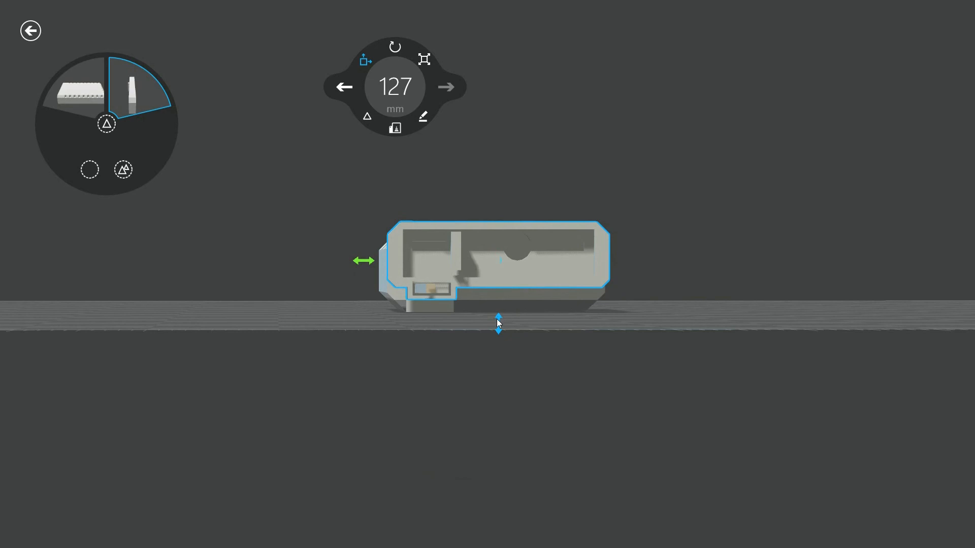
pyautogui.moveTo(497, 318); pyautogui.dragTo(496, 326)
pyautogui.moveTo(498, 208)
pyautogui.mouseDown()
pyautogui.moveTo(498, 231)
pyautogui.moveTo(498, 220)
pyautogui.mouseUp()
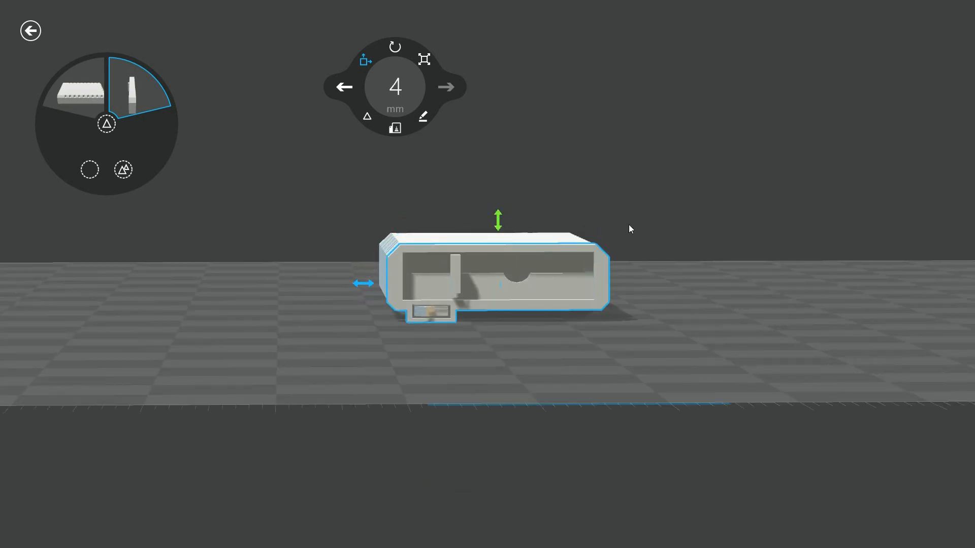
pyautogui.moveTo(736, 257); pyautogui.dragTo(296, 331)
pyautogui.moveTo(265, 291); pyautogui.dragTo(285, 292)
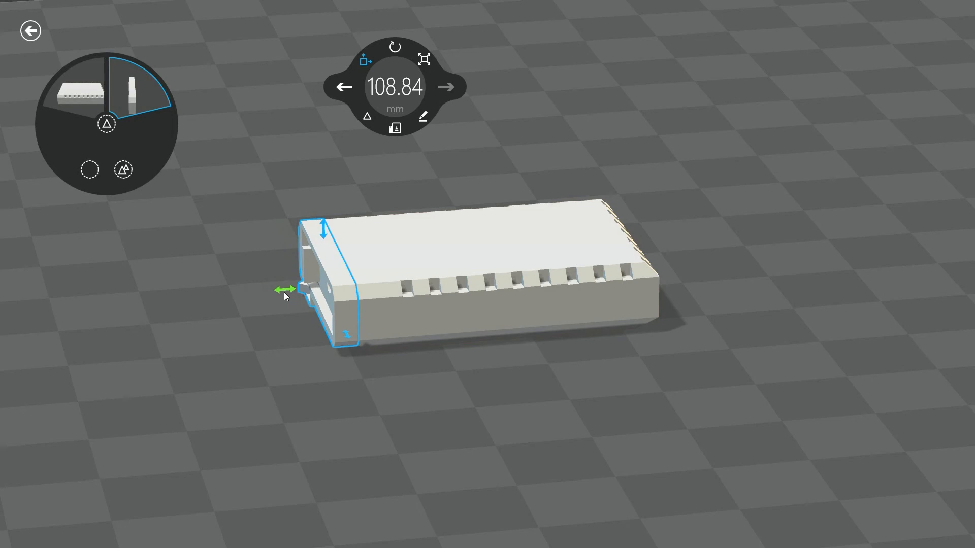
pyautogui.moveTo(357, 376); pyautogui.dragTo(401, 378)
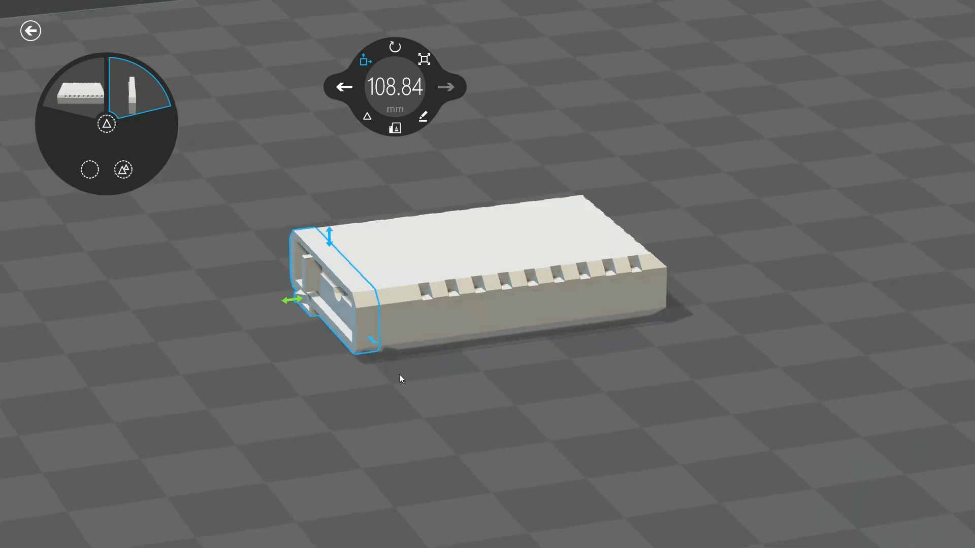
# Save the scene as diskdriveassembled in 3MF format in the Mini_Atari_800XL_with_Atari_1050_disk_drive folder.
pyautogui.rightClick(209, 304)
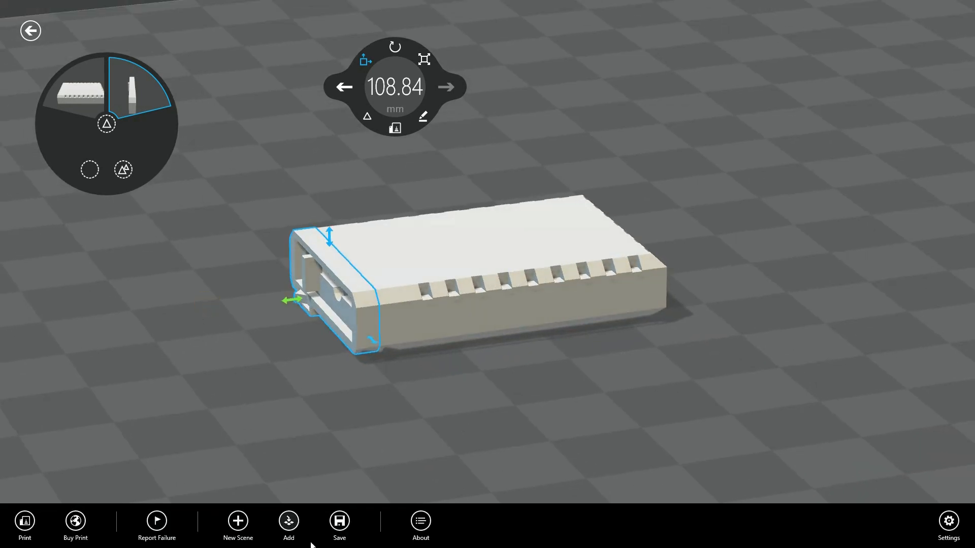
pyautogui.click(342, 521)
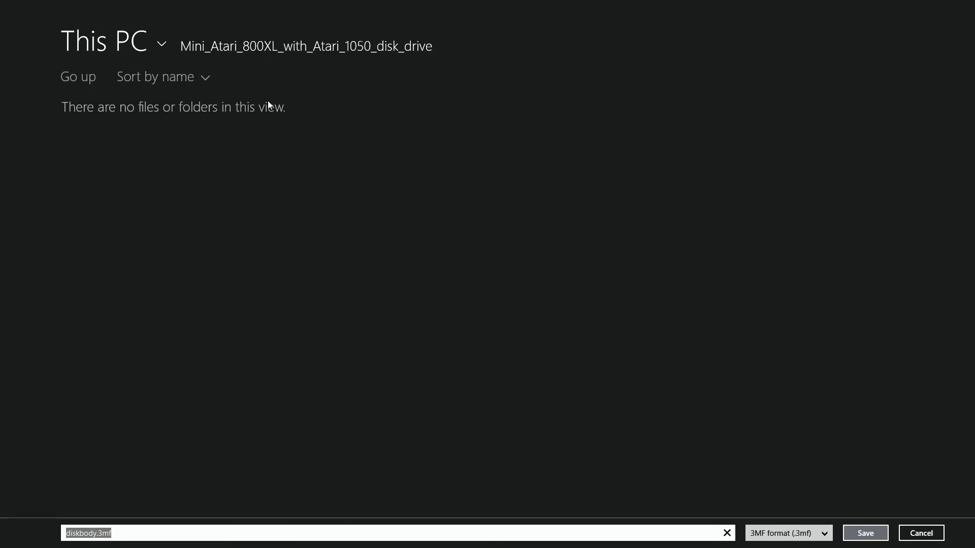
pyautogui.click(96, 533)
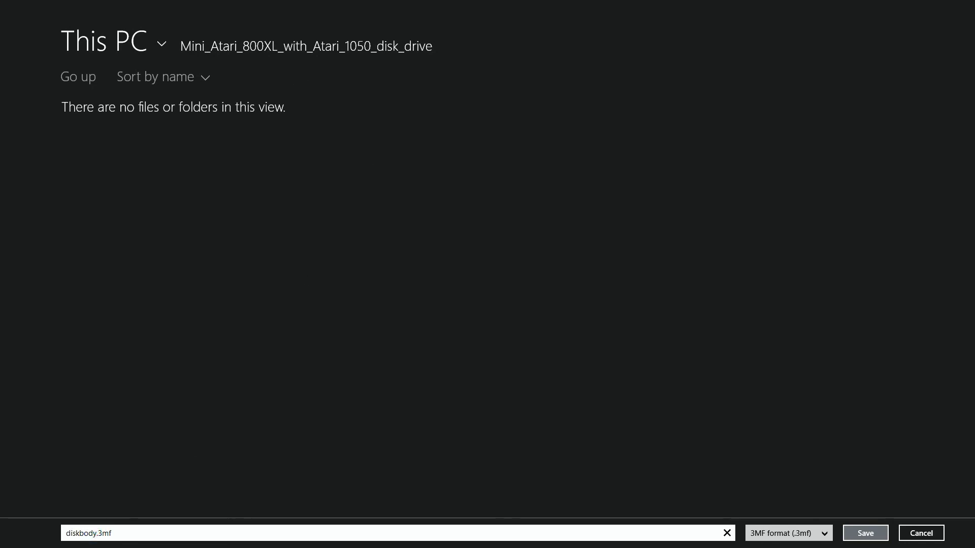
pyautogui.press('BackSpace')
pyautogui.press('BackSpace')
pyautogui.press('BackSpace')
pyautogui.press('BackSpace')
pyautogui.press('BackSpace')
pyautogui.write('kab')
pyautogui.press('BackSpace')
pyautogui.press('BackSpace')
pyautogui.write('driveassembled')
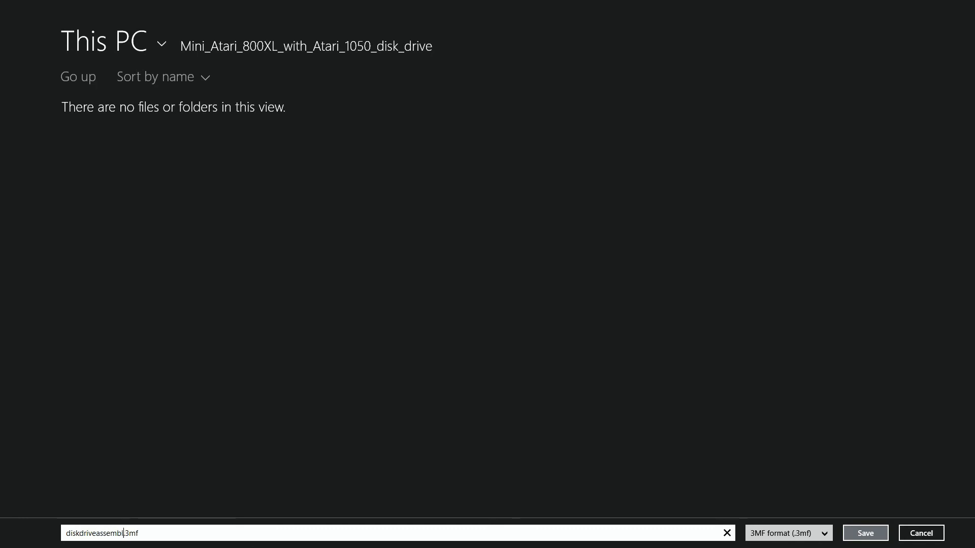
pyautogui.press('Return')
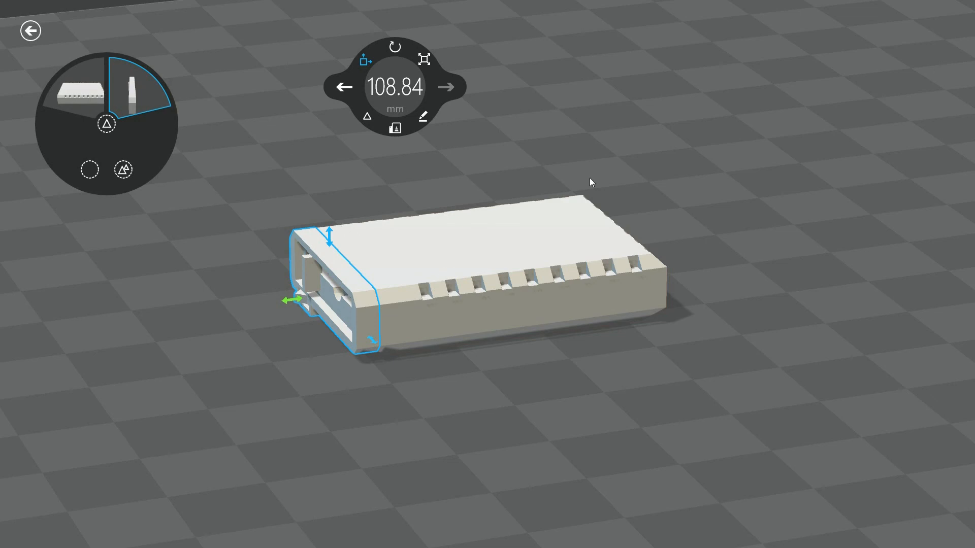
pyautogui.moveTo(484, 268); pyautogui.dragTo(908, 249, button='right')
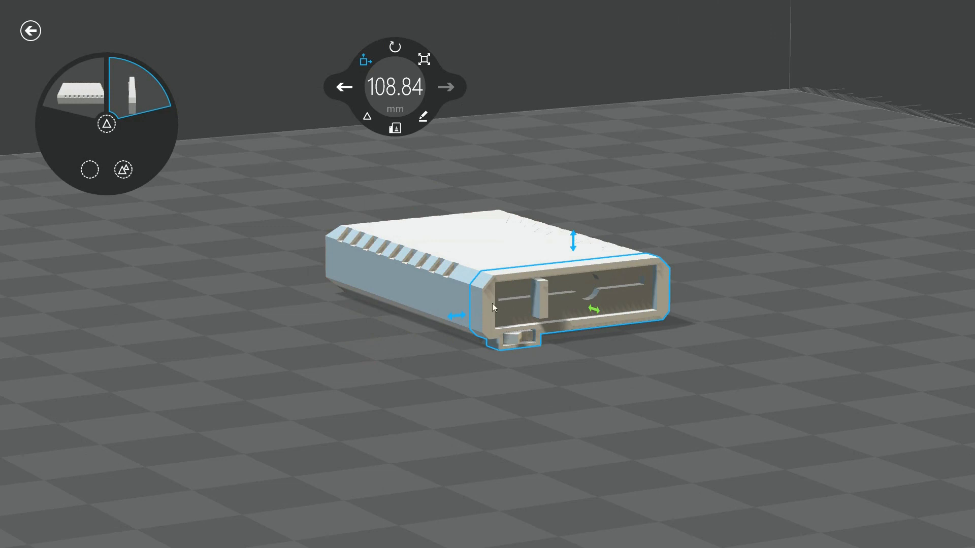
pyautogui.moveTo(596, 284); pyautogui.dragTo(159, 254, button='right')
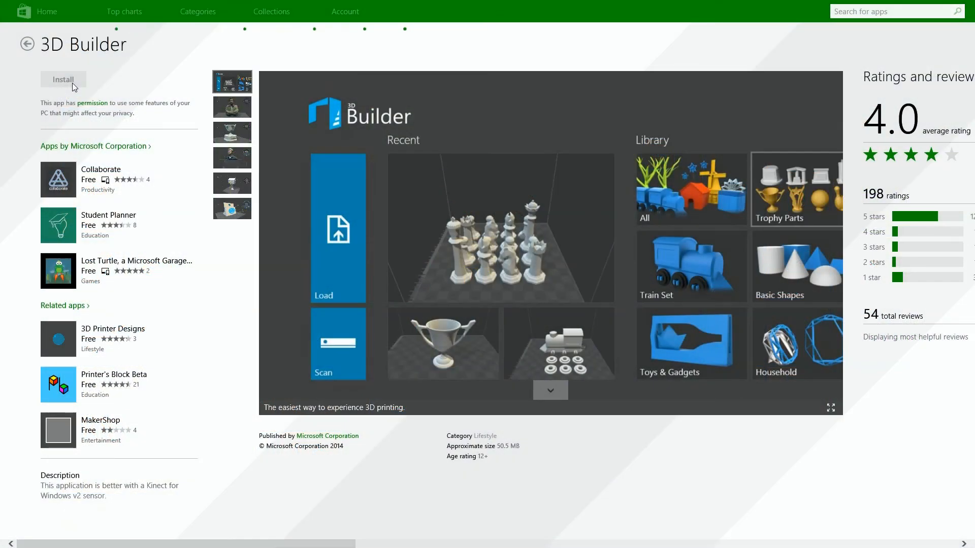
# In the Windows Store, install 3D Builder and open the page of the related app 3D Printer Designs.
pyautogui.click(72, 83)
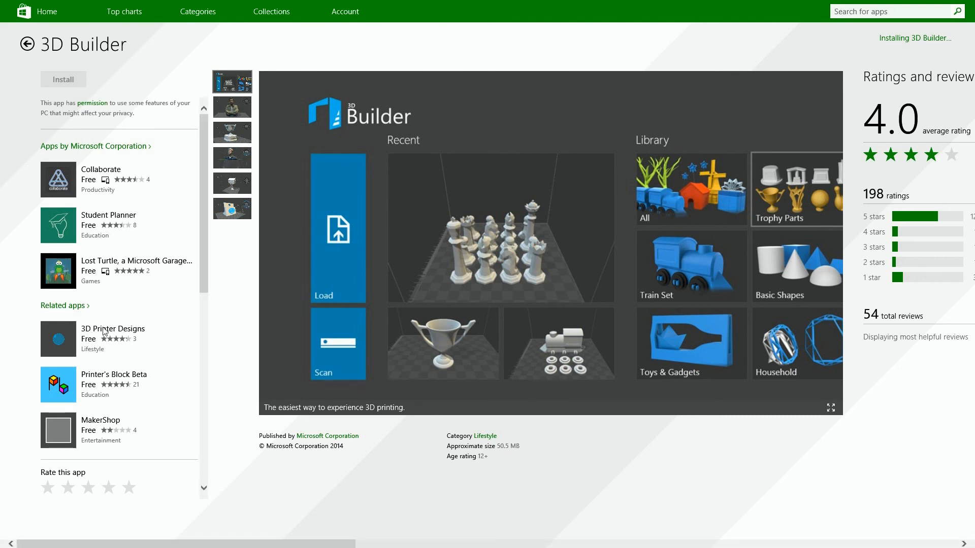
pyautogui.click(74, 338)
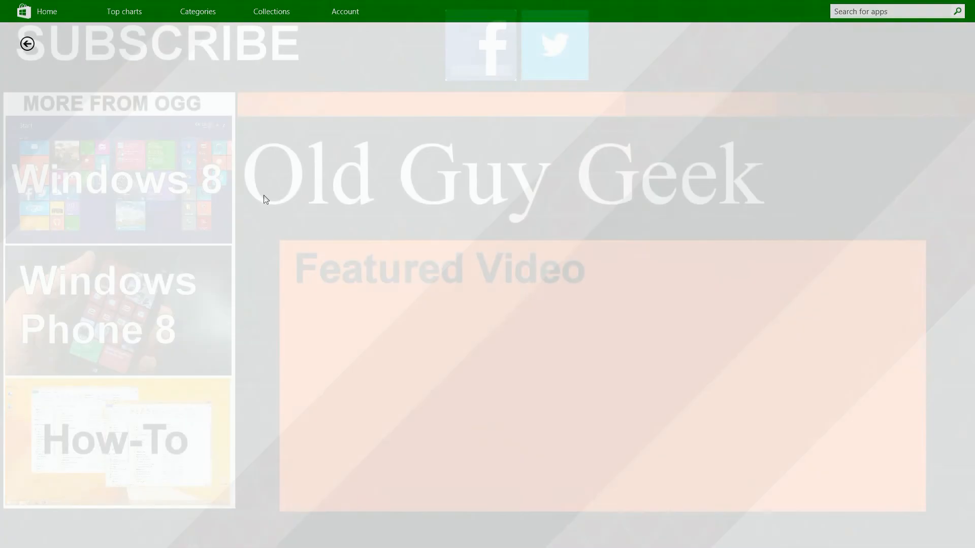